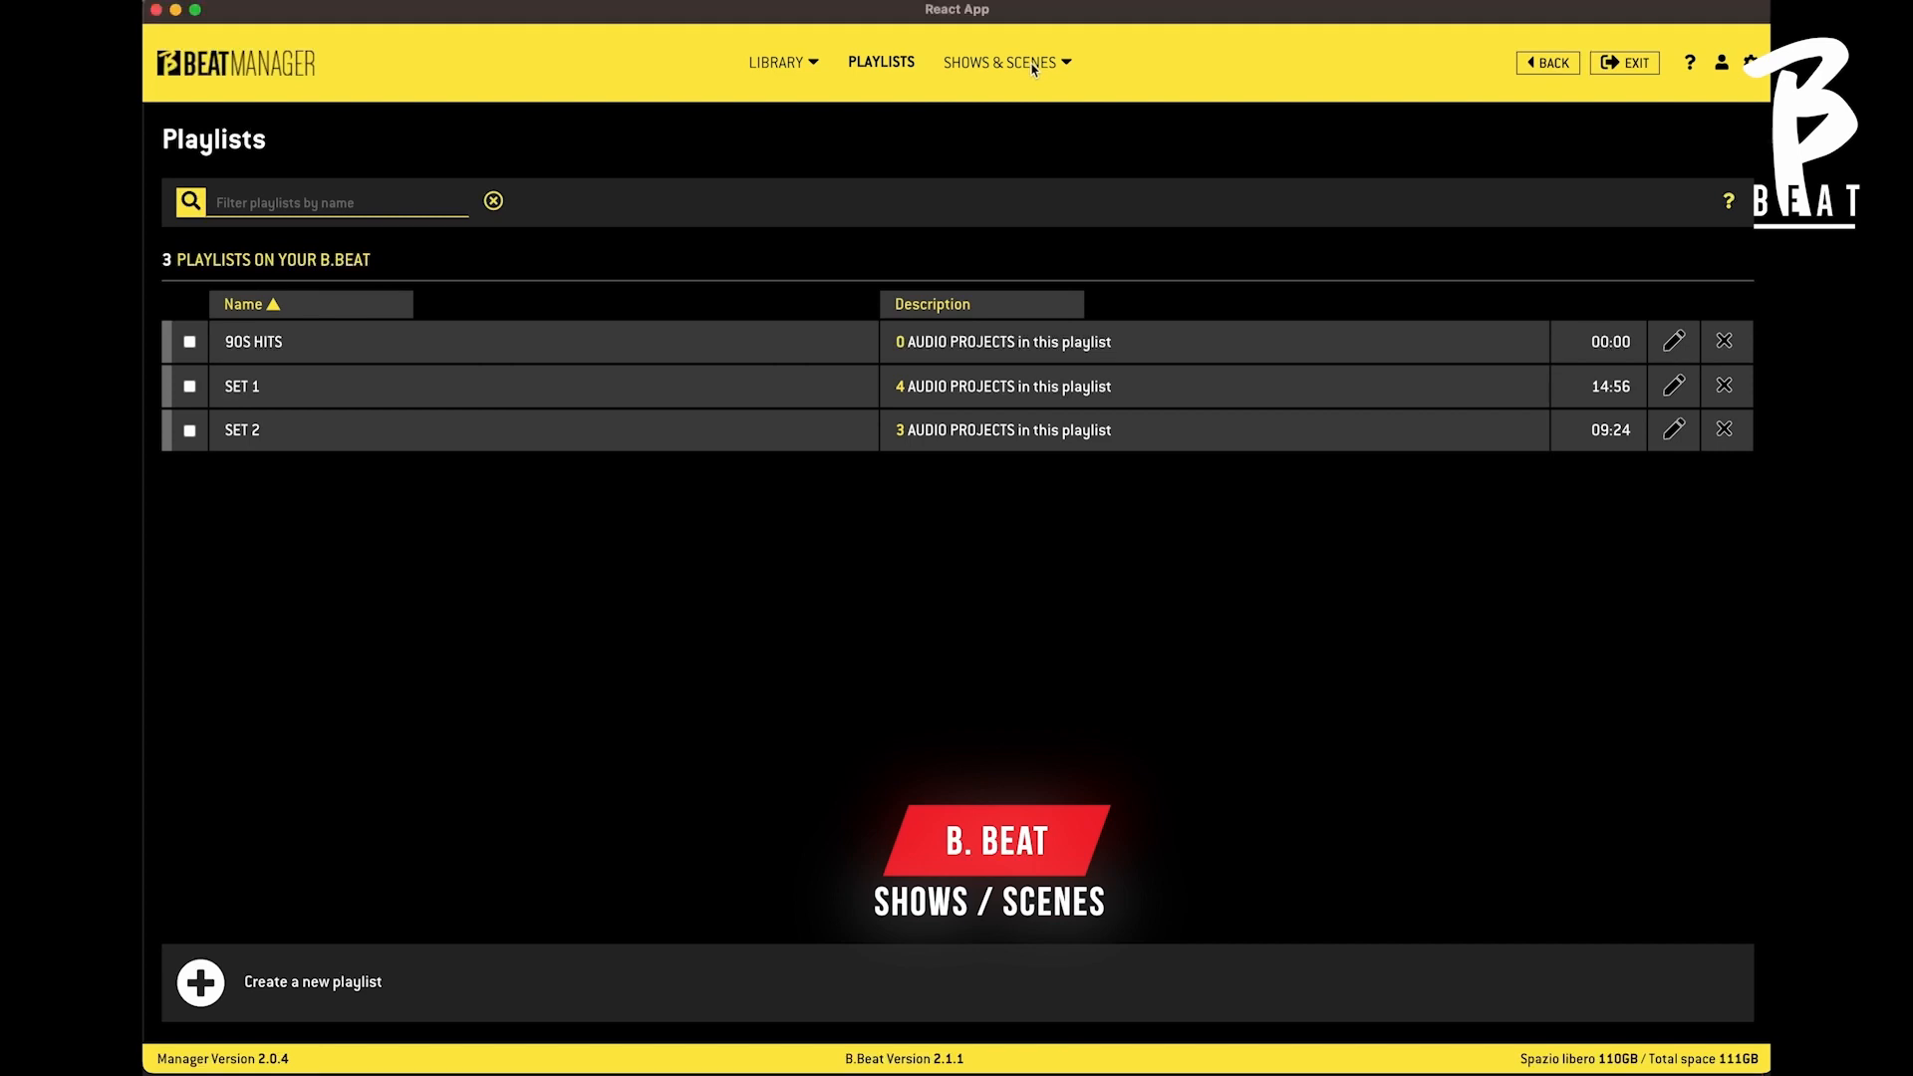
Step: Go to the scenes list and create a new scene titled "Youtube"
left_click(972, 111)
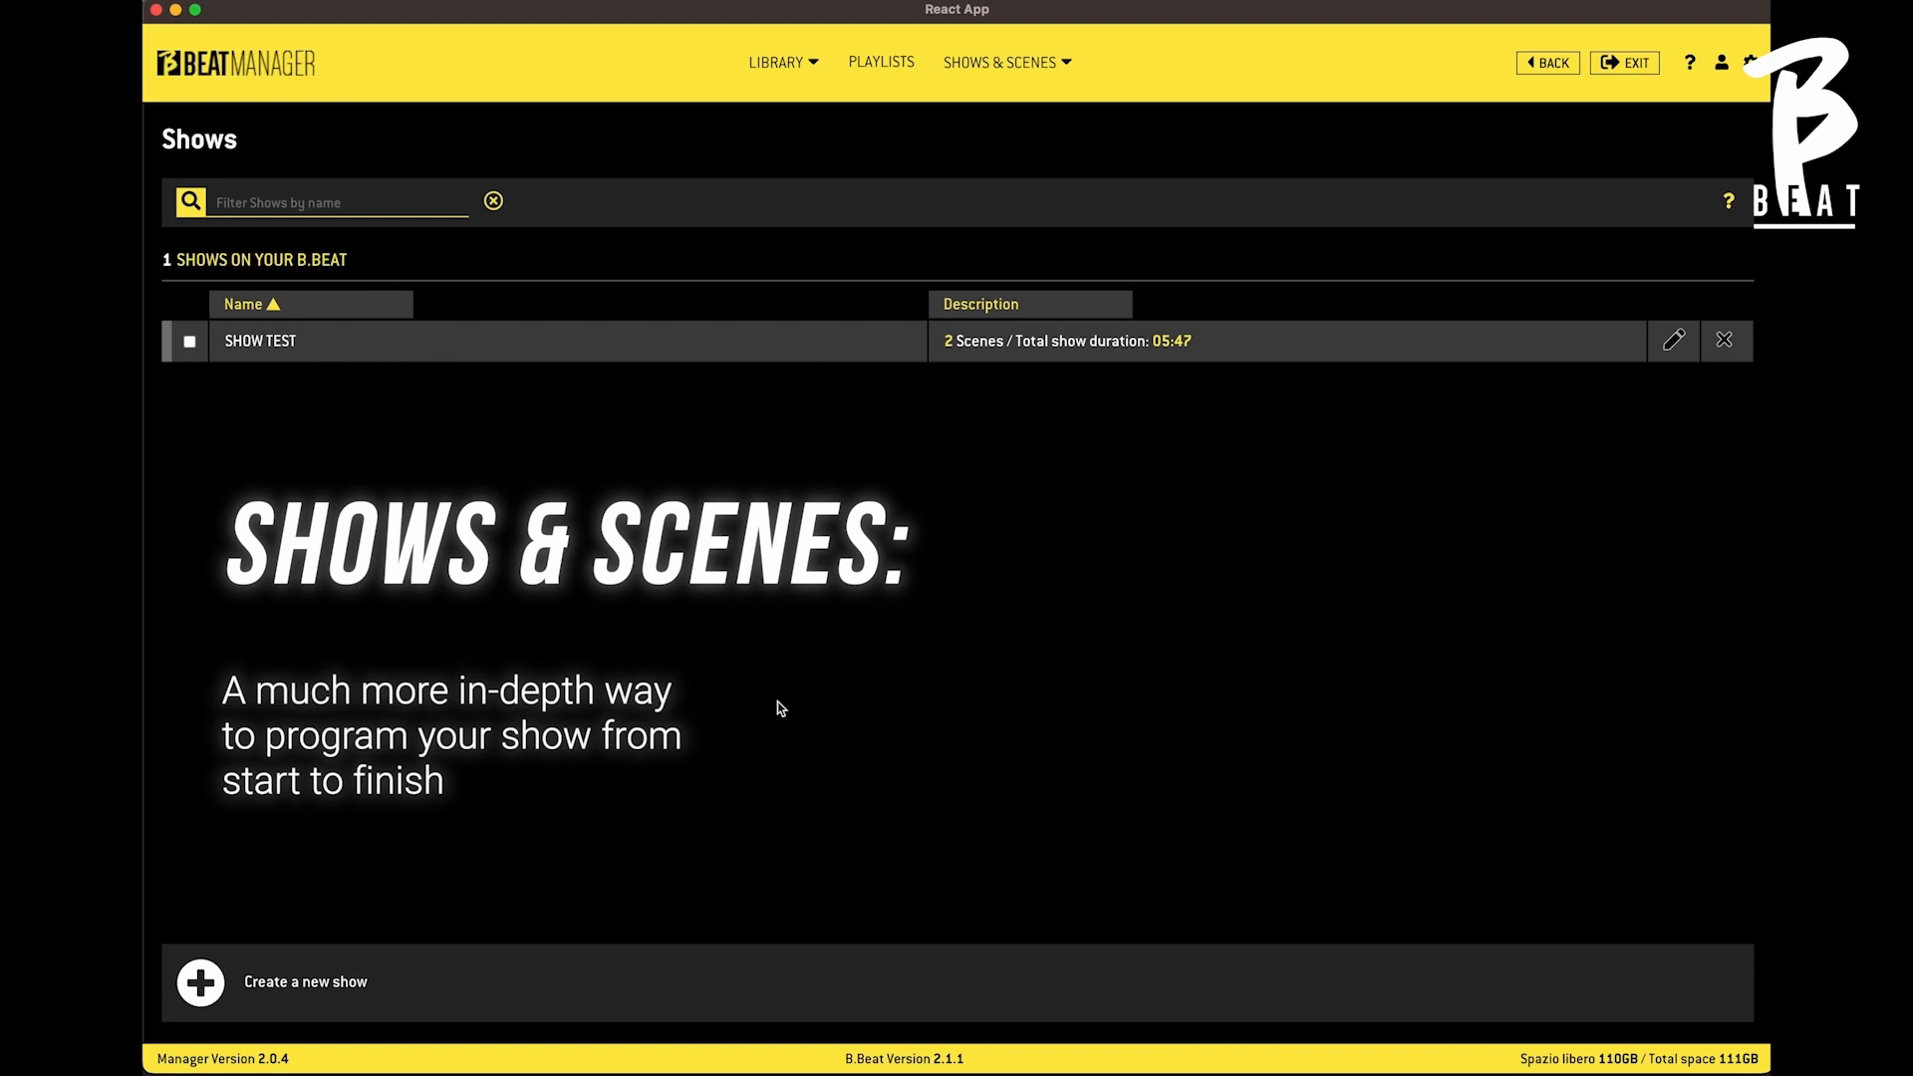
mouse_move(1020, 76)
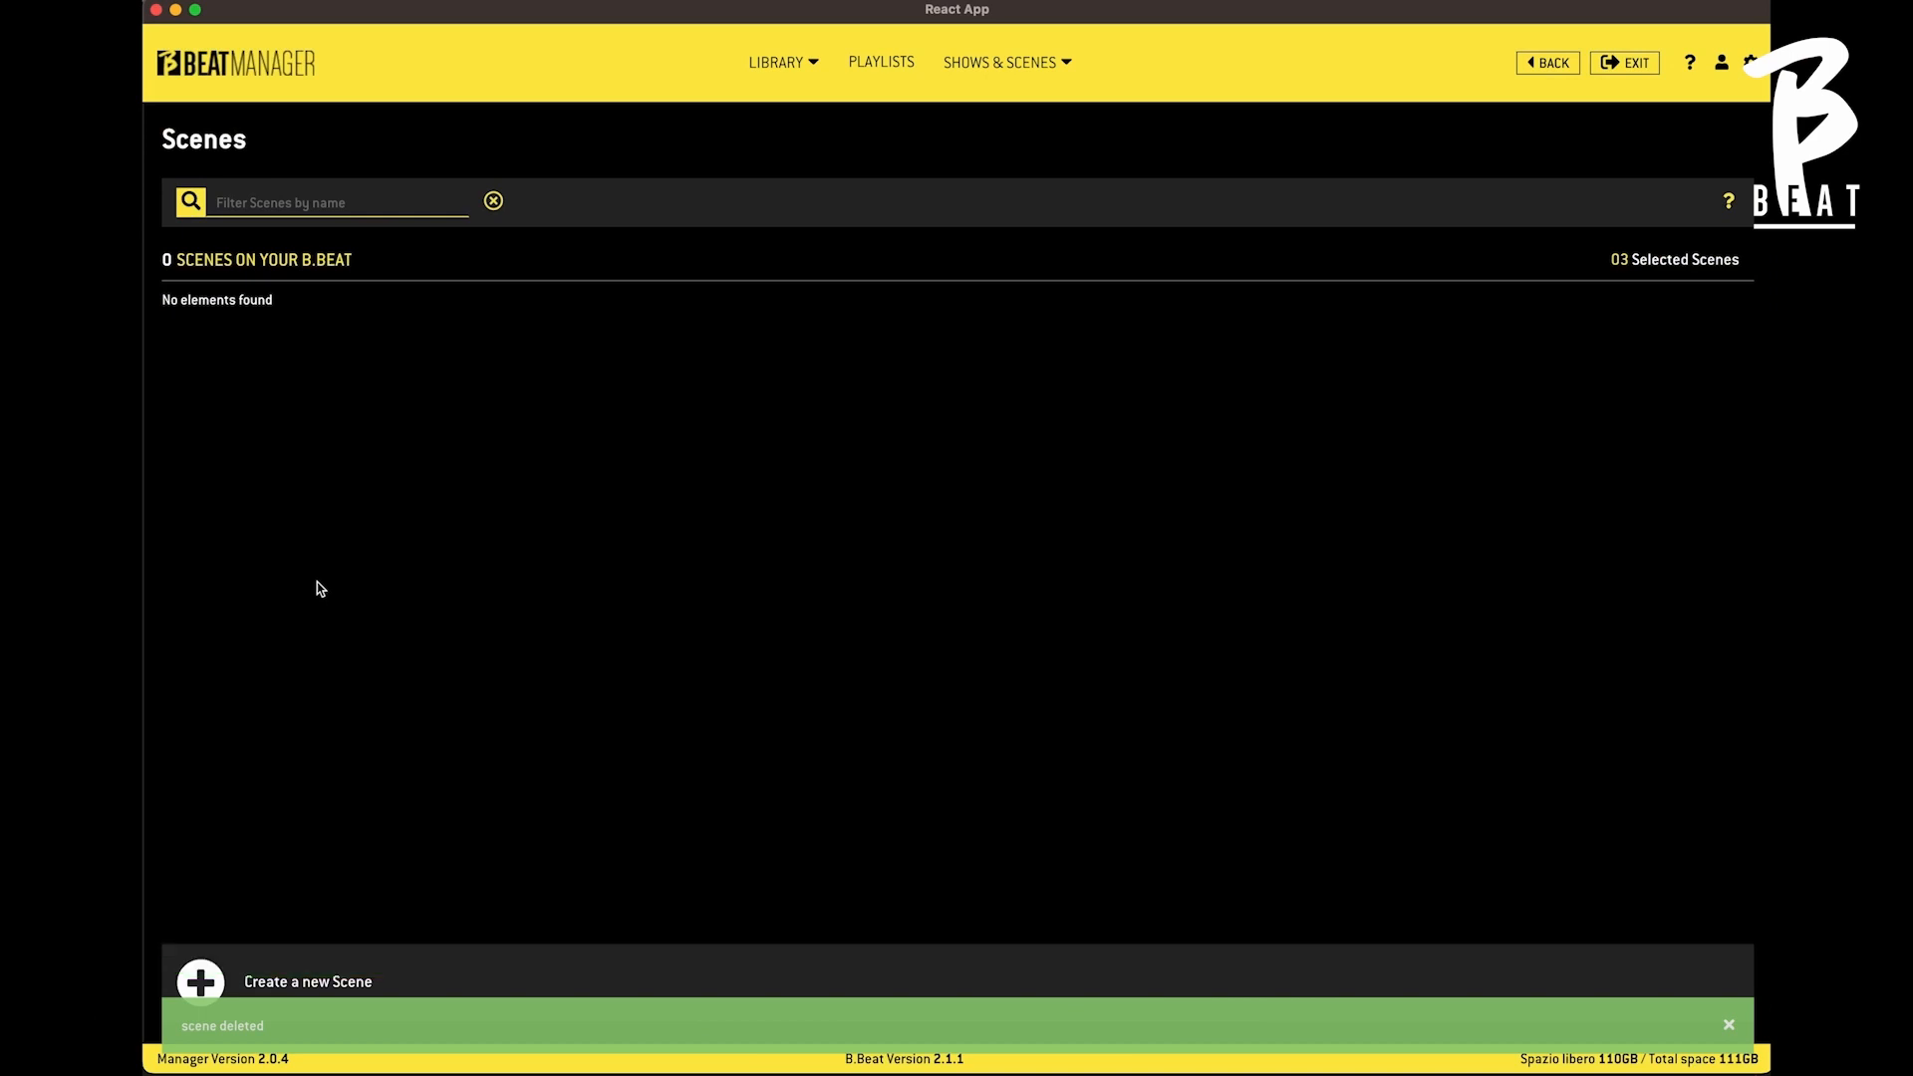
left_click(201, 982)
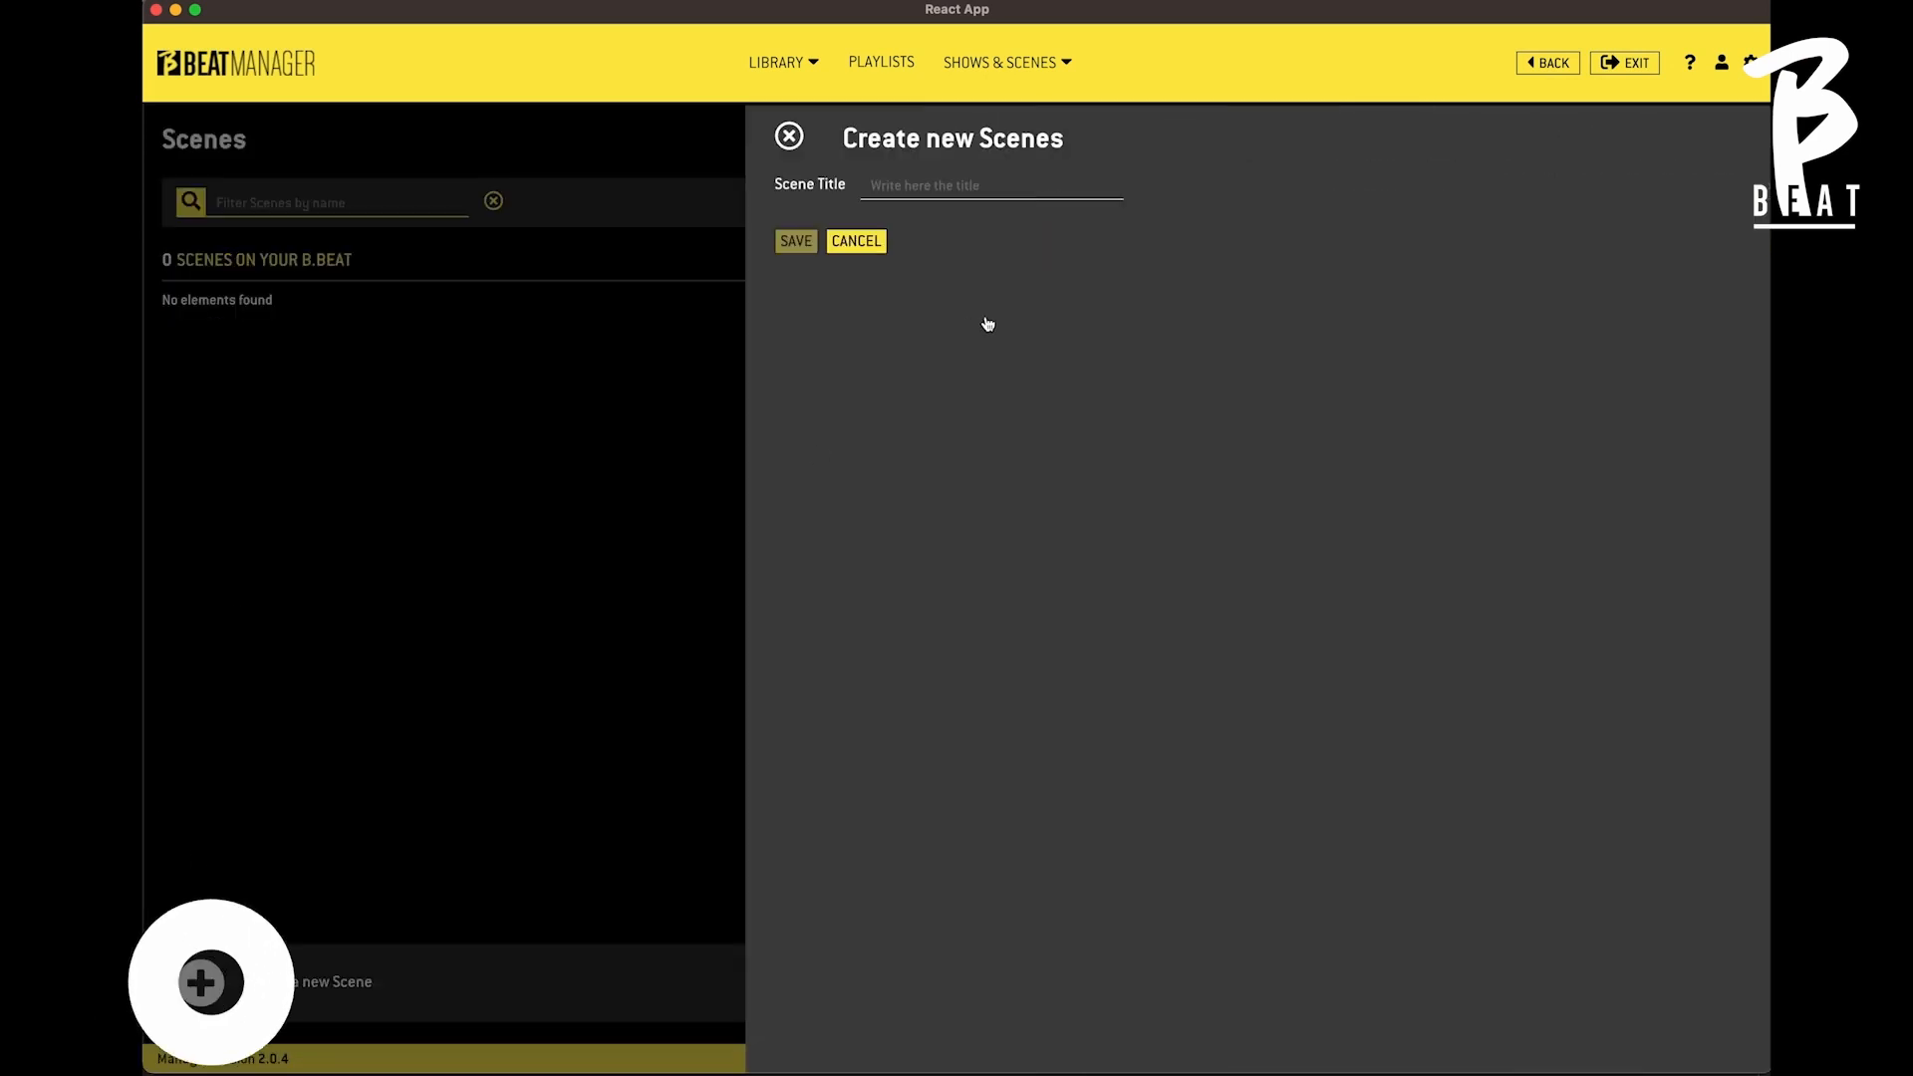
left_click(935, 185)
type("Youtube")
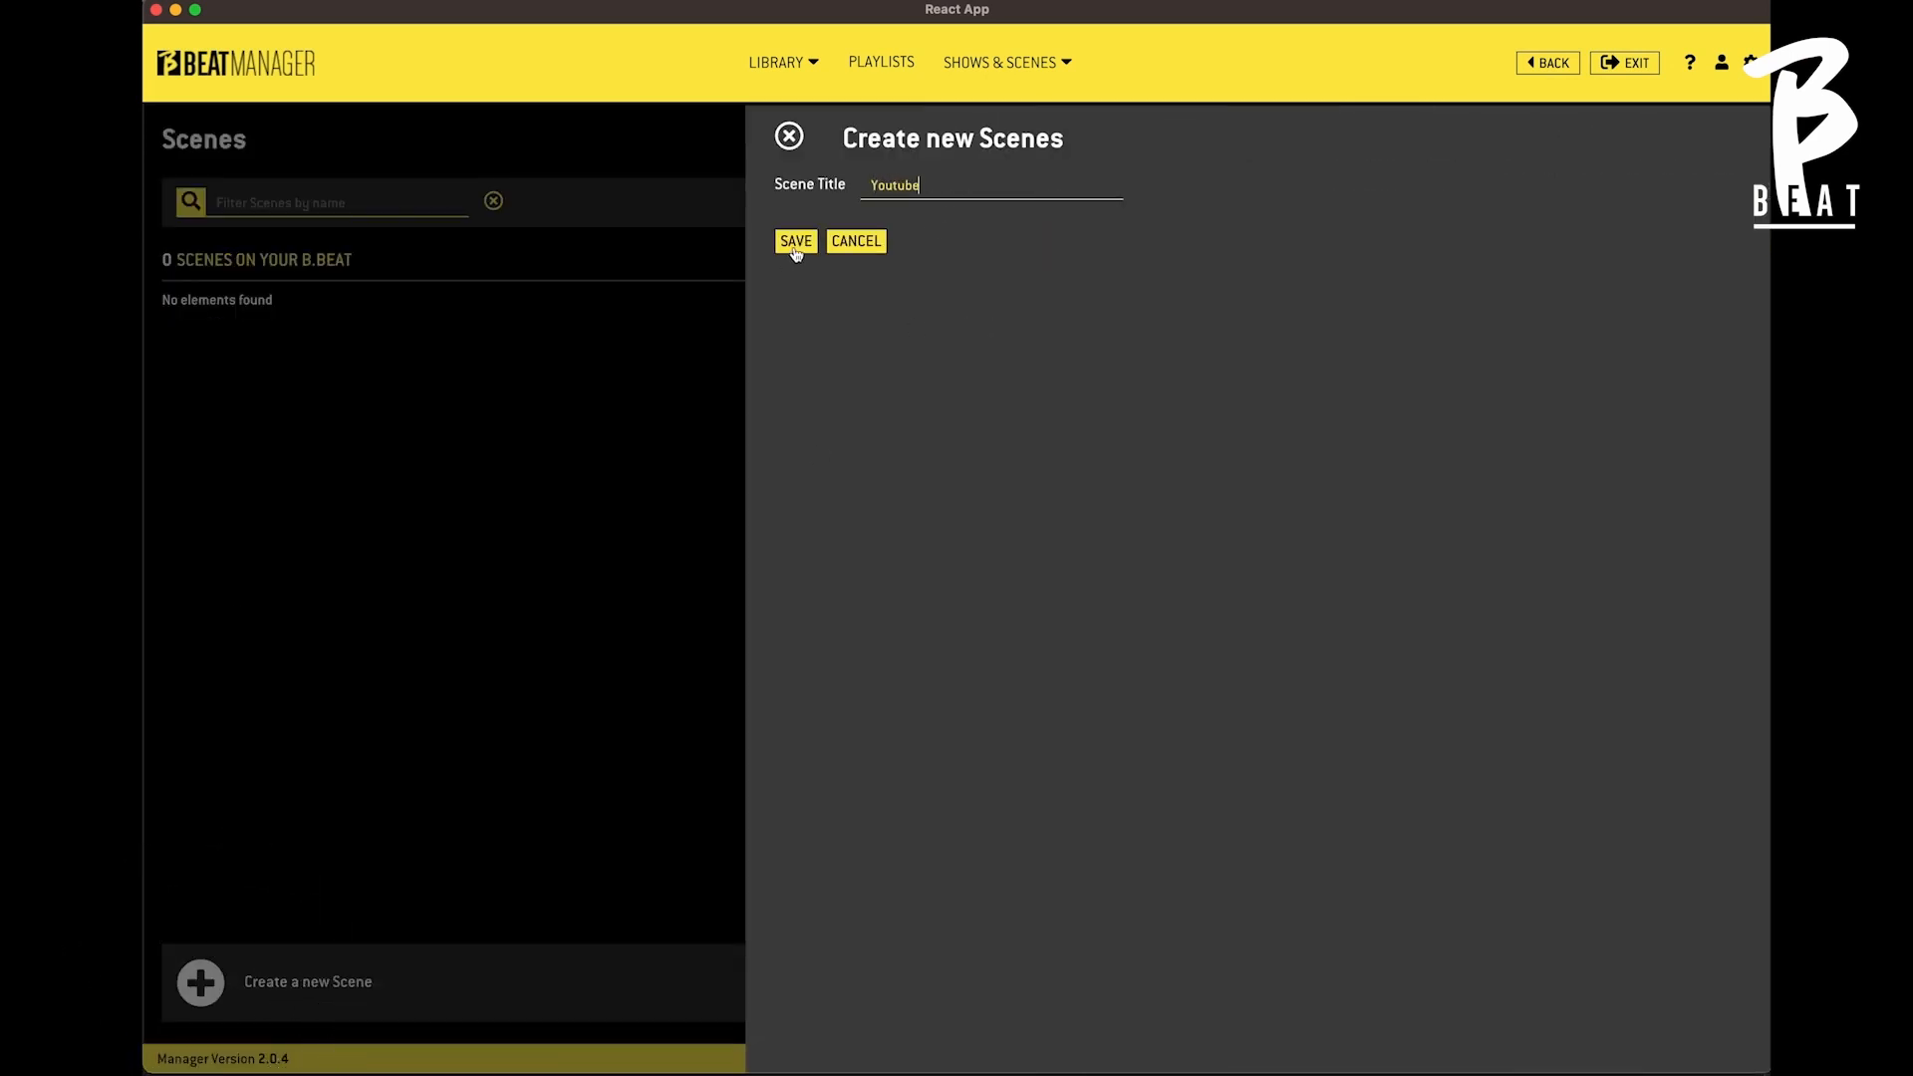
left_click(795, 247)
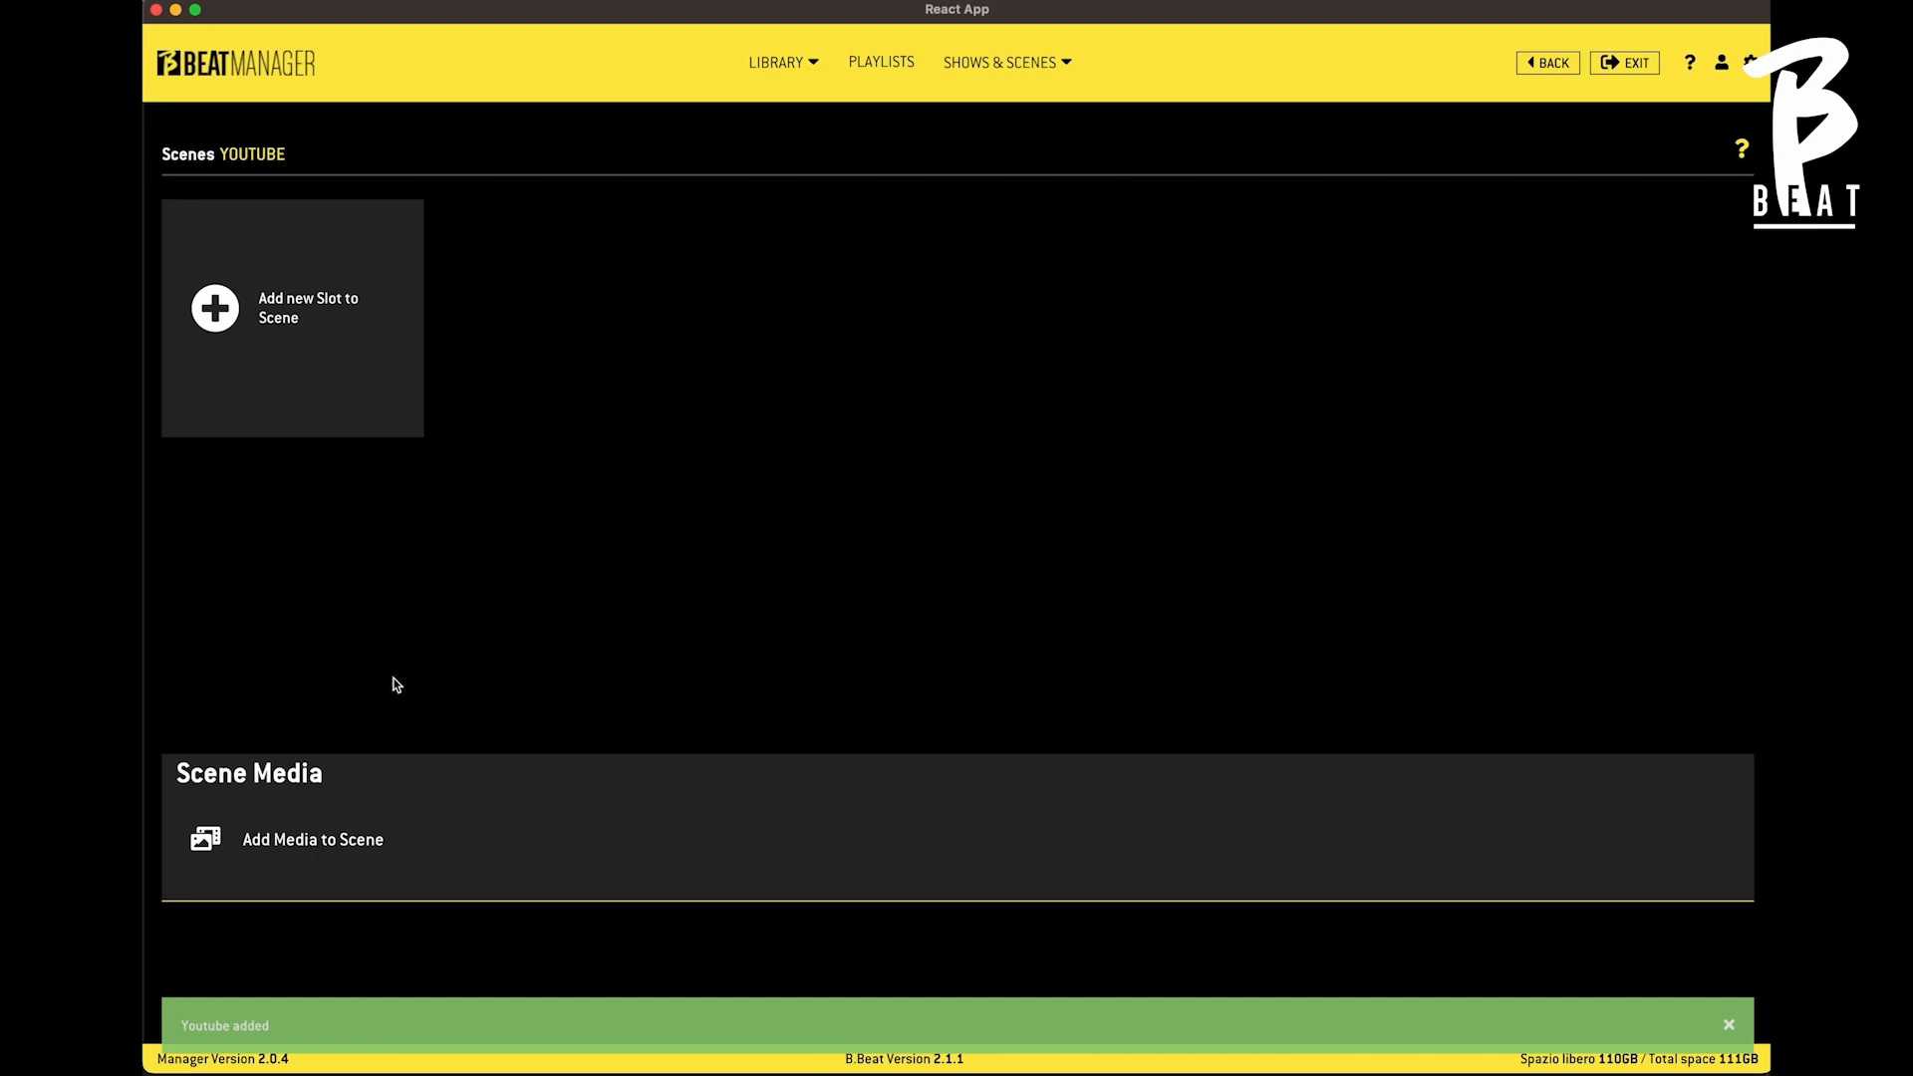
Step: Look through the content types for a new slot and add the 3AM (in B) audio project as the scene's first slot
left_click(215, 310)
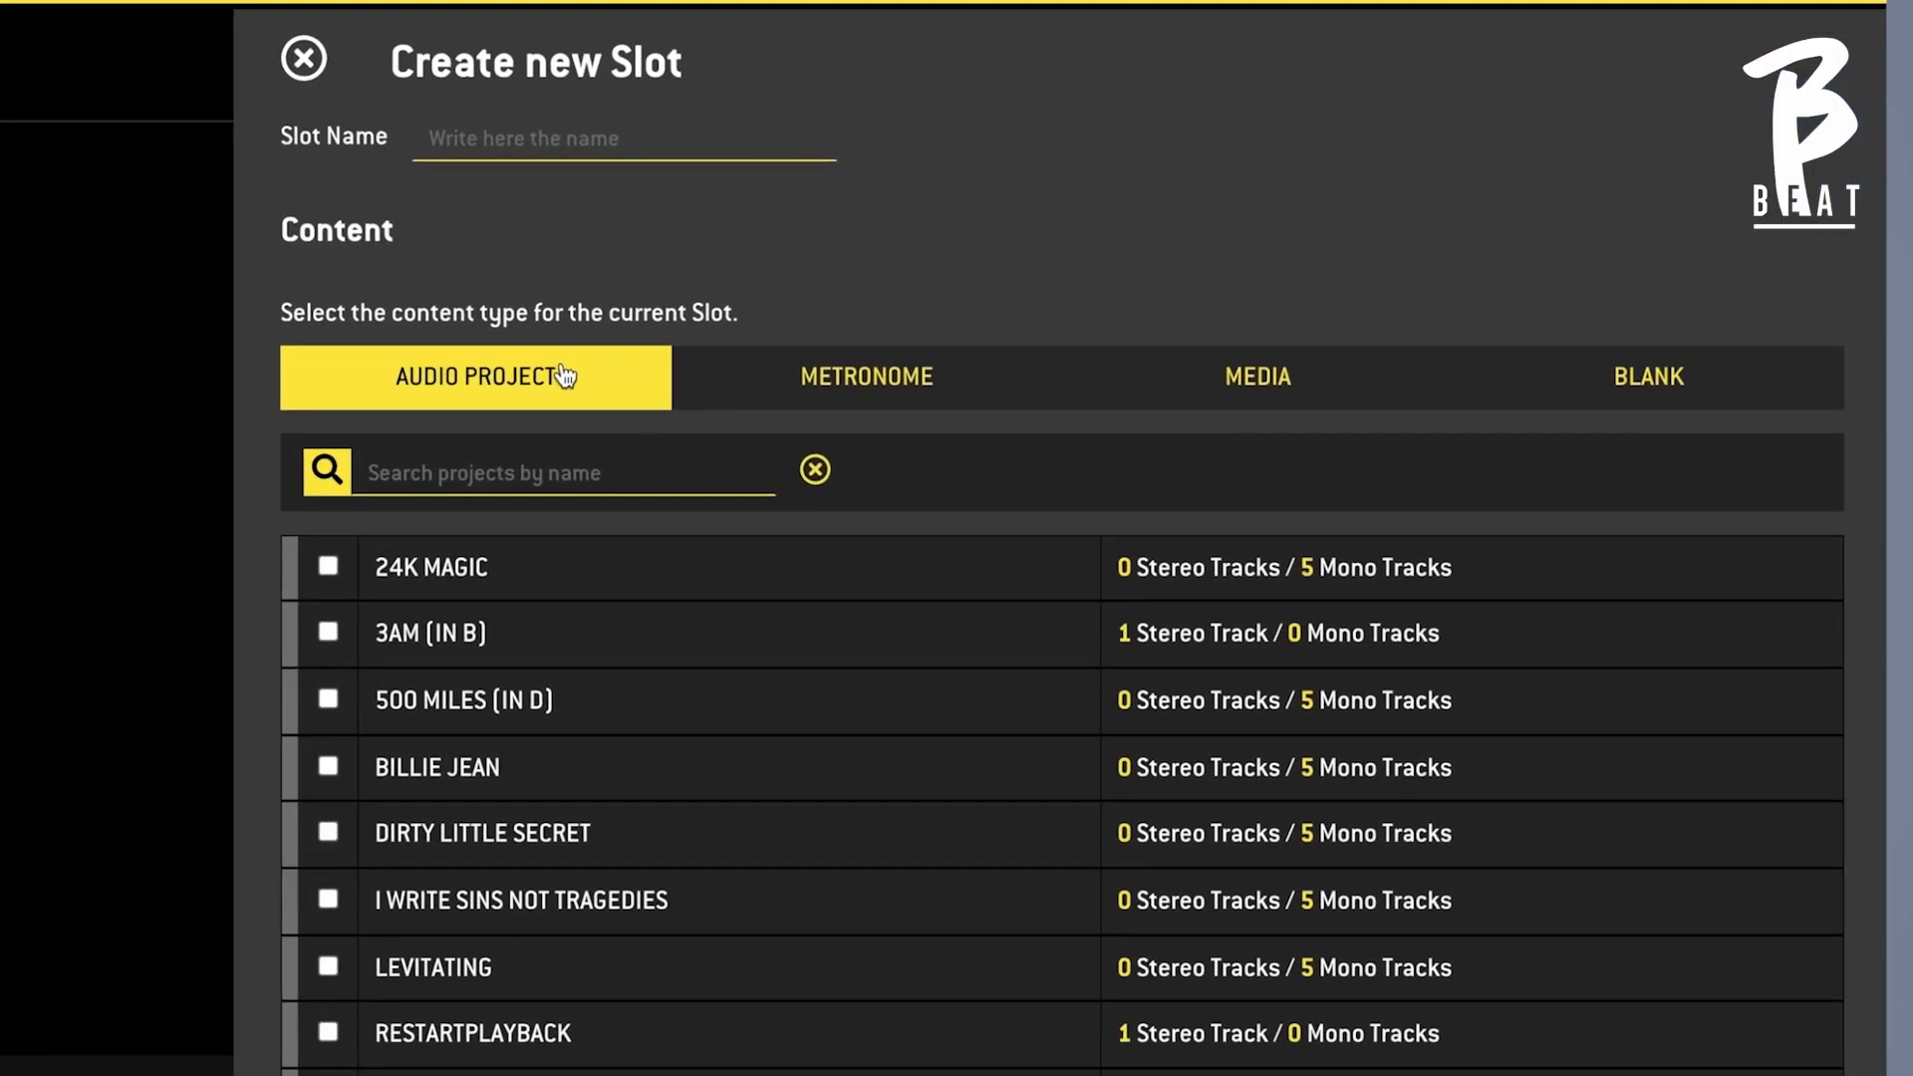
left_click(954, 373)
left_click(1219, 381)
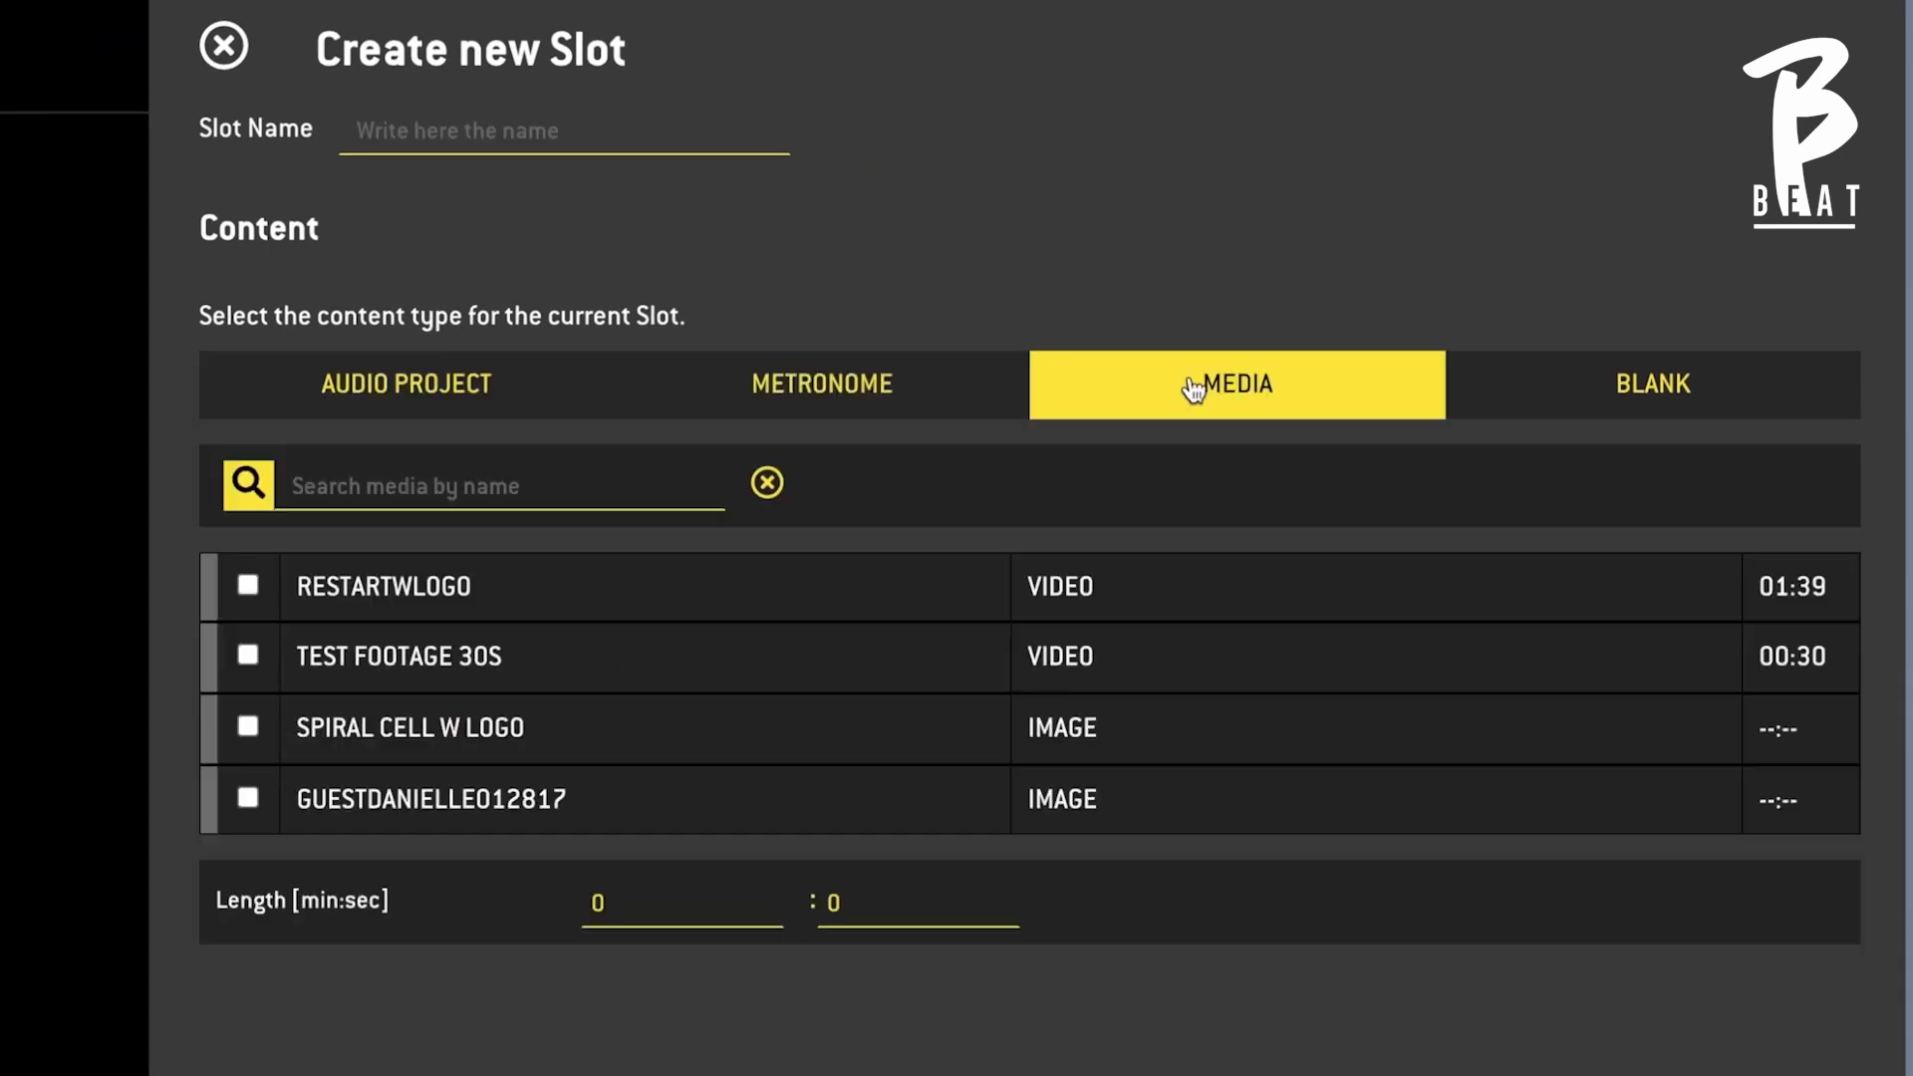
left_click(1721, 391)
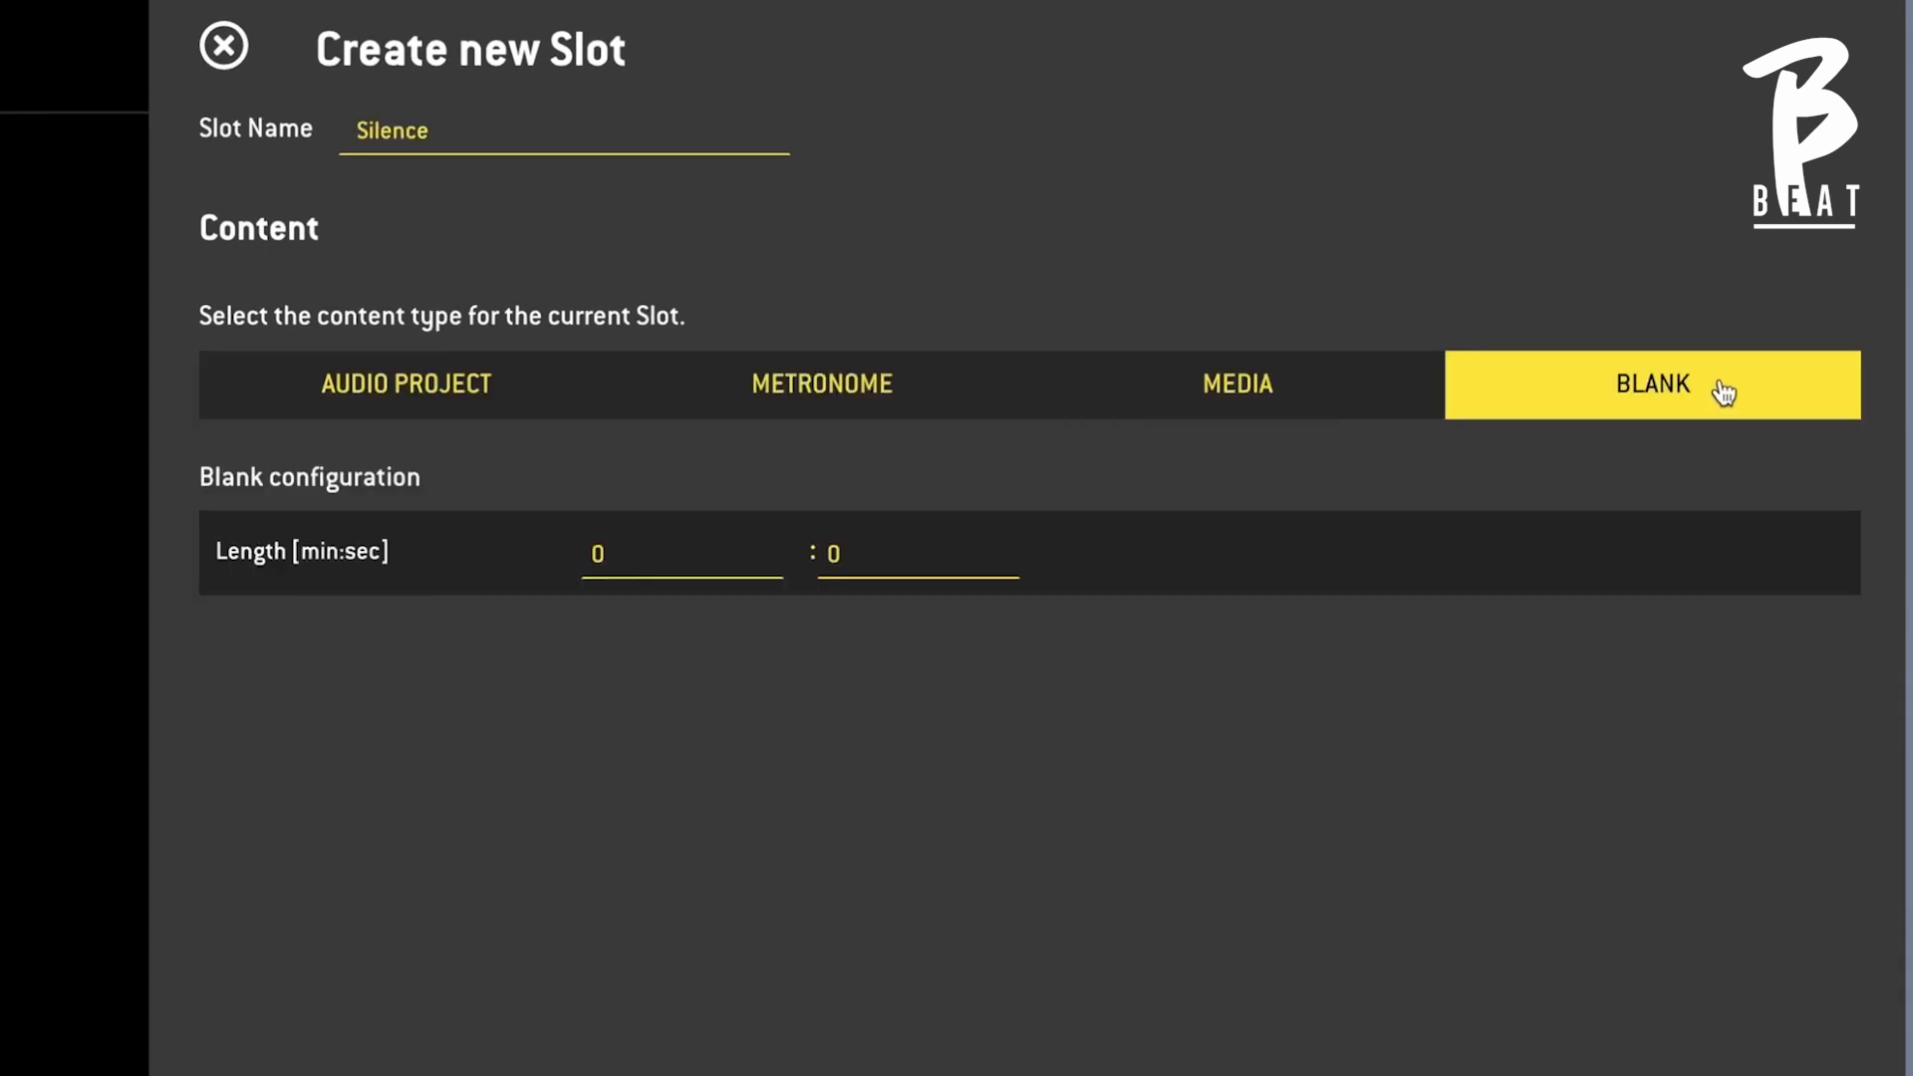
left_click(481, 393)
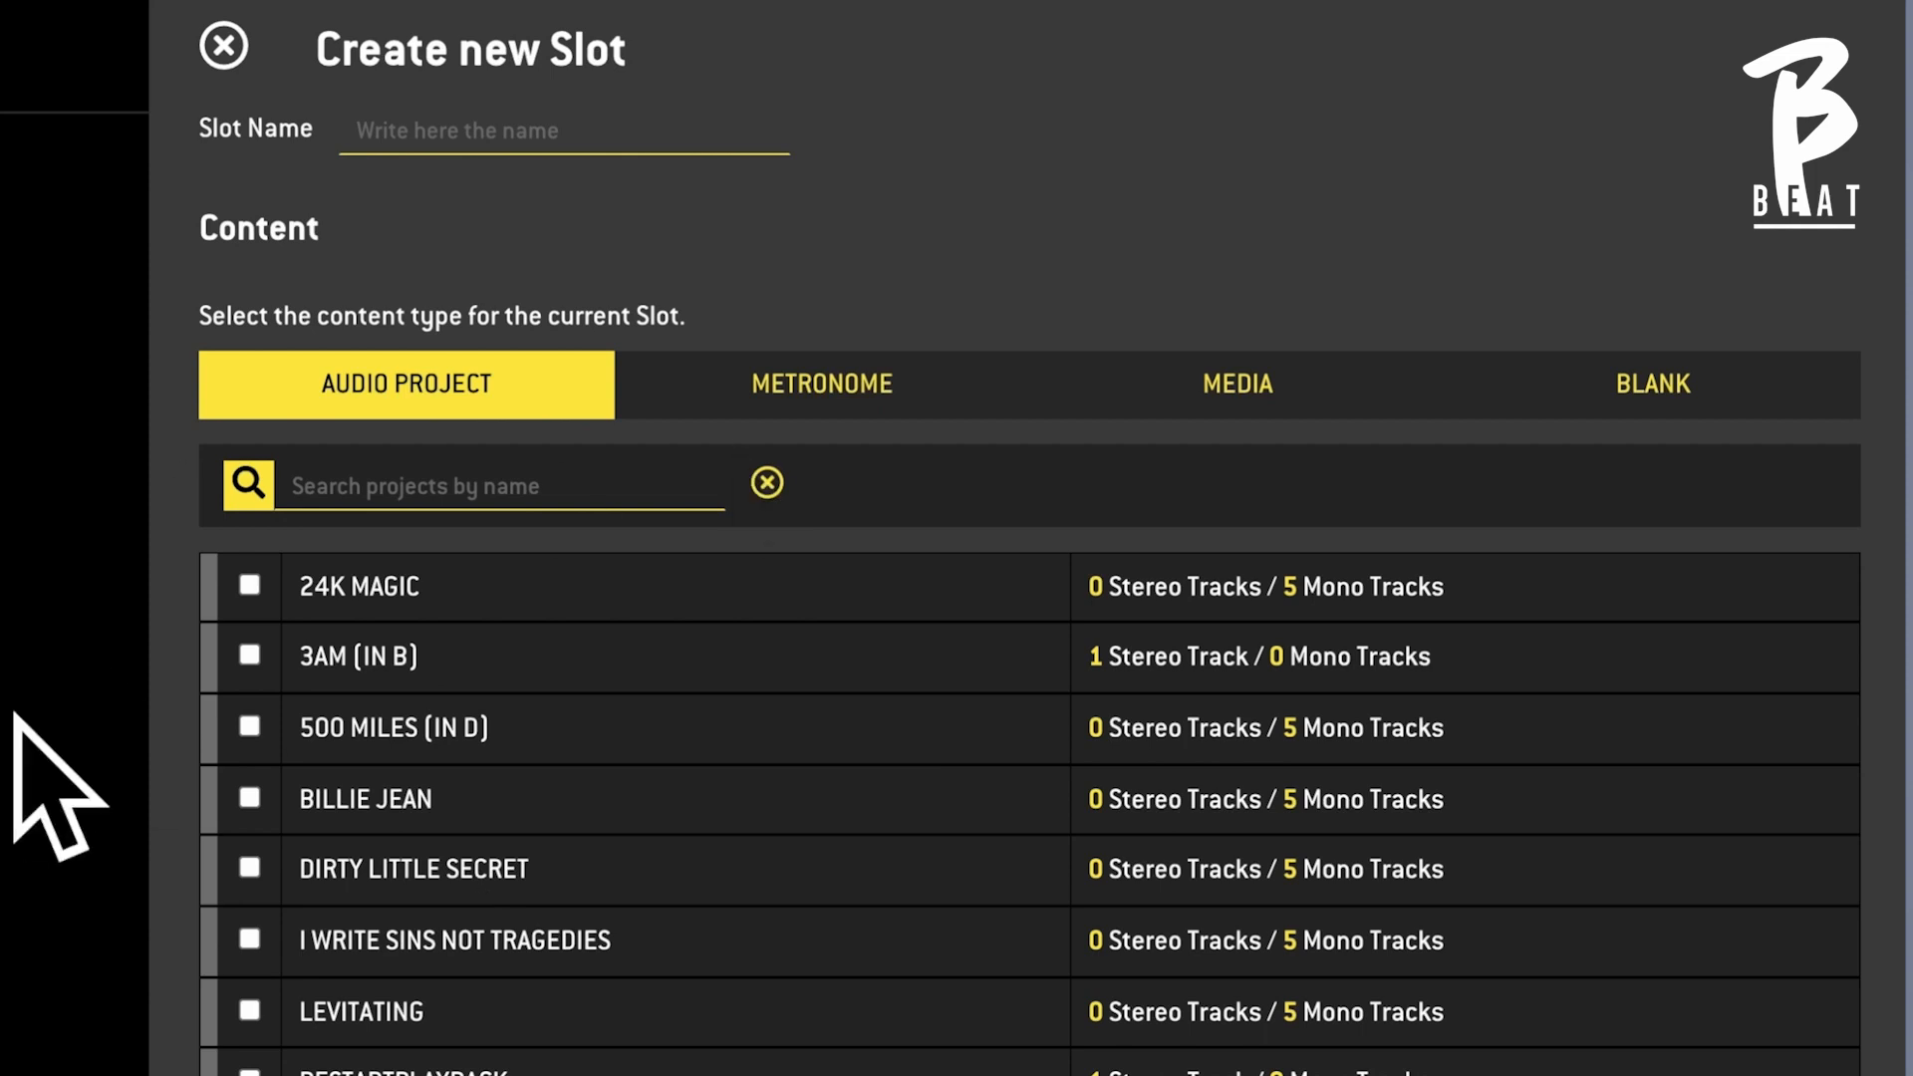
left_click(249, 656)
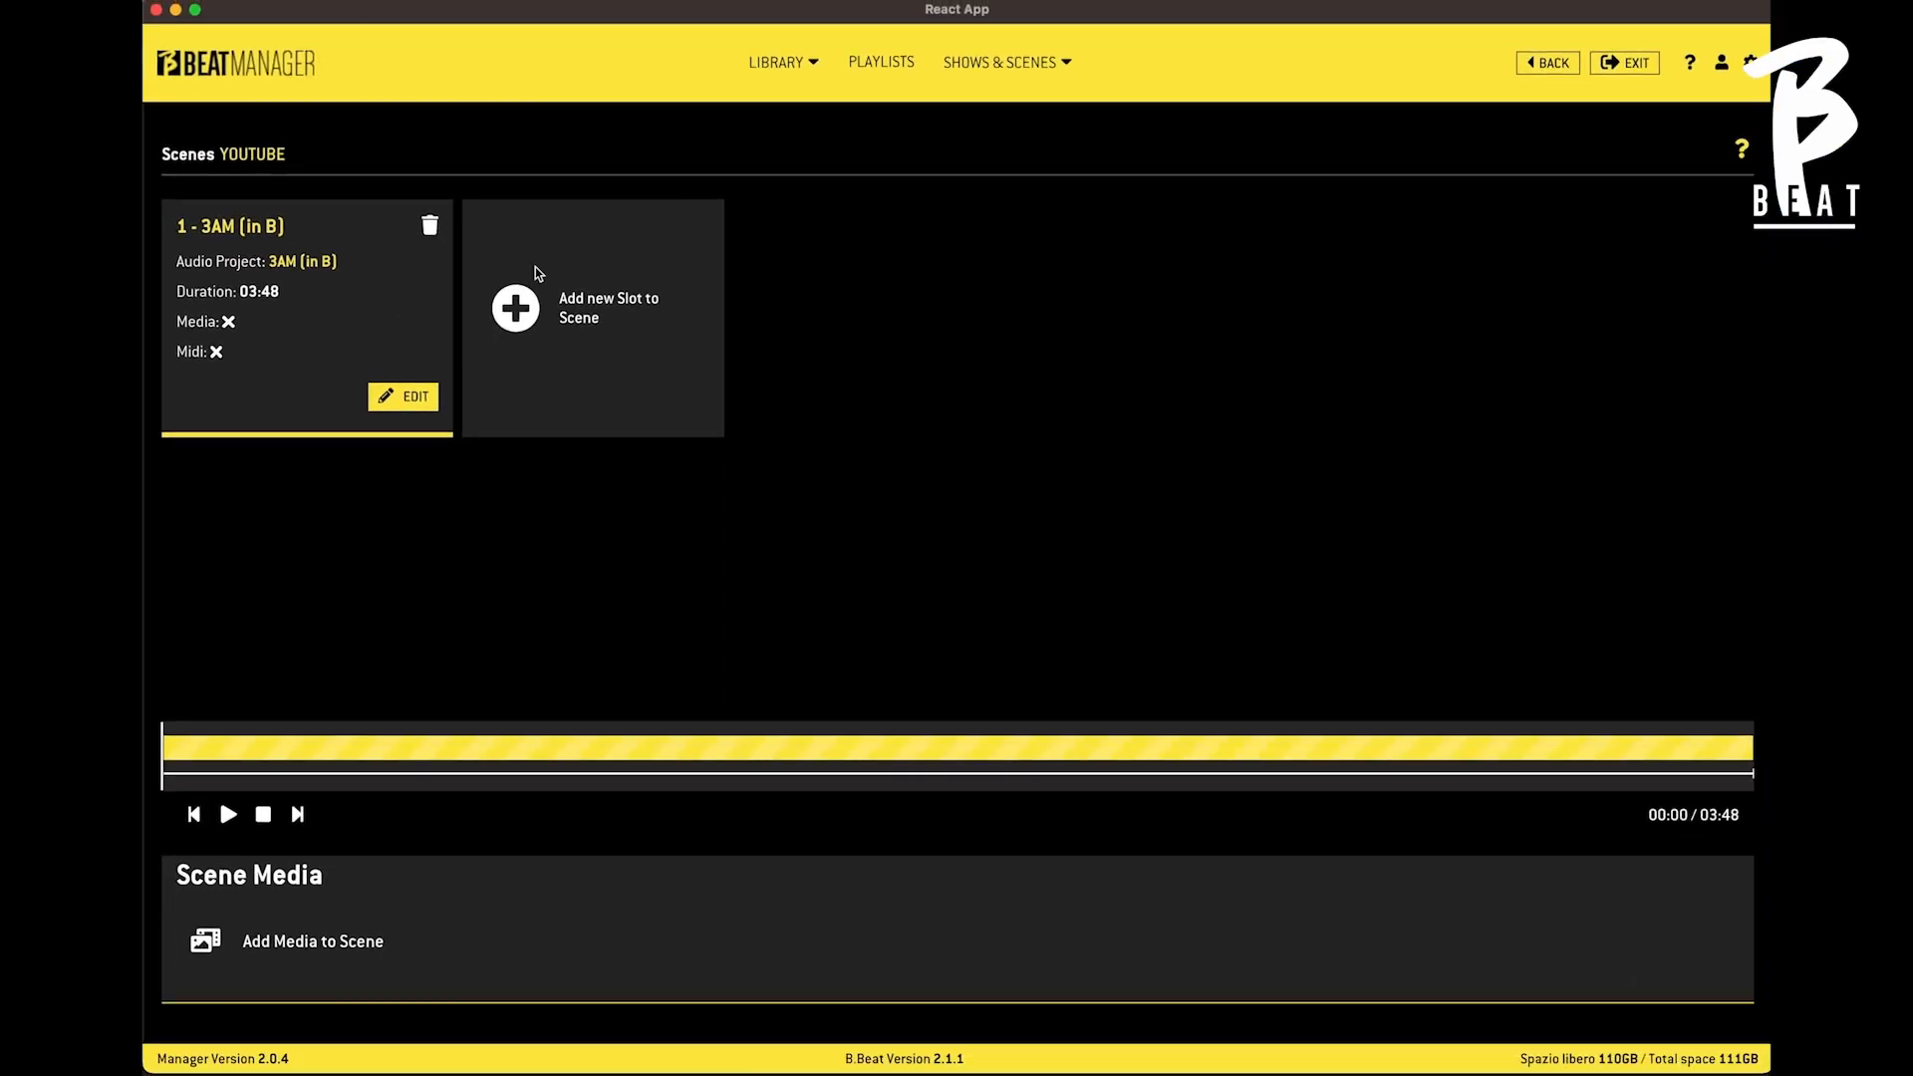
Step: Add two more slots to the scene with the audio projects 24K Magic and 500 Miles (in D)
left_click(523, 315)
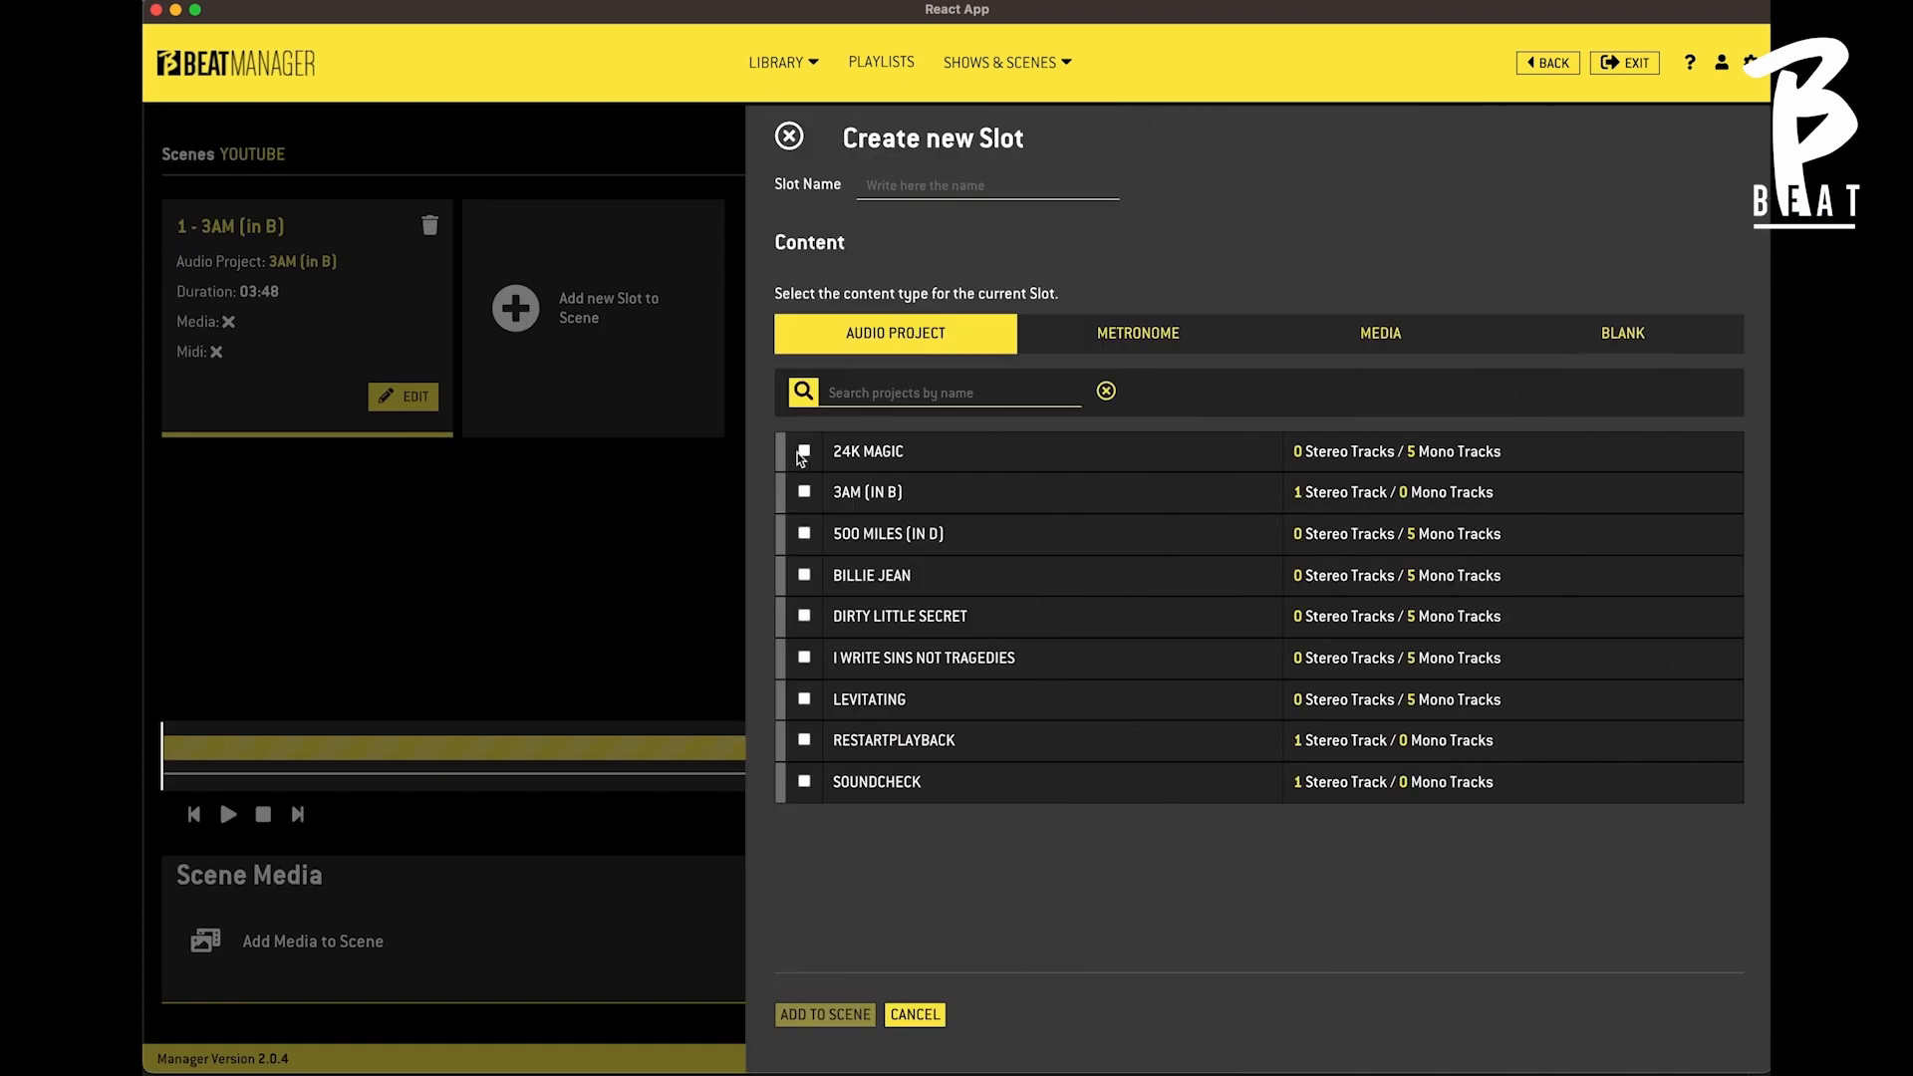
left_click(803, 452)
left_click(844, 1014)
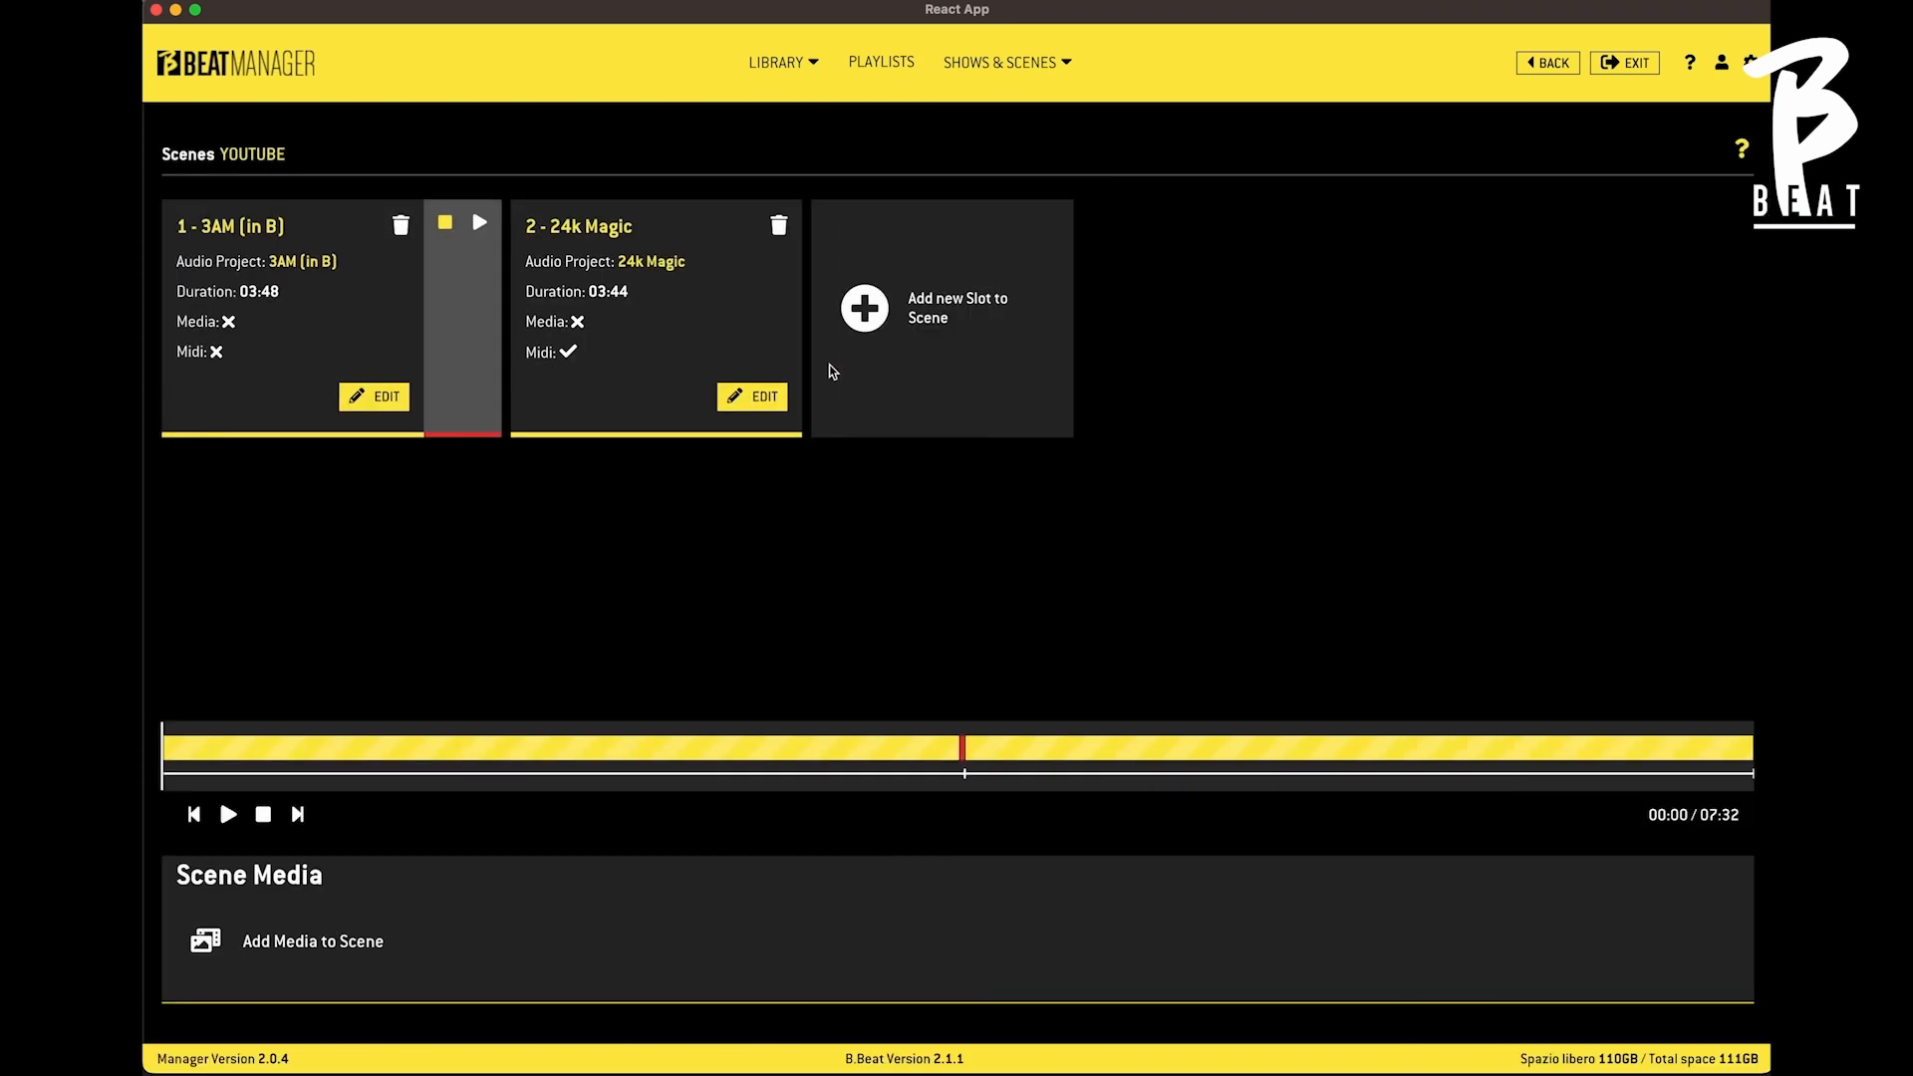
left_click(853, 326)
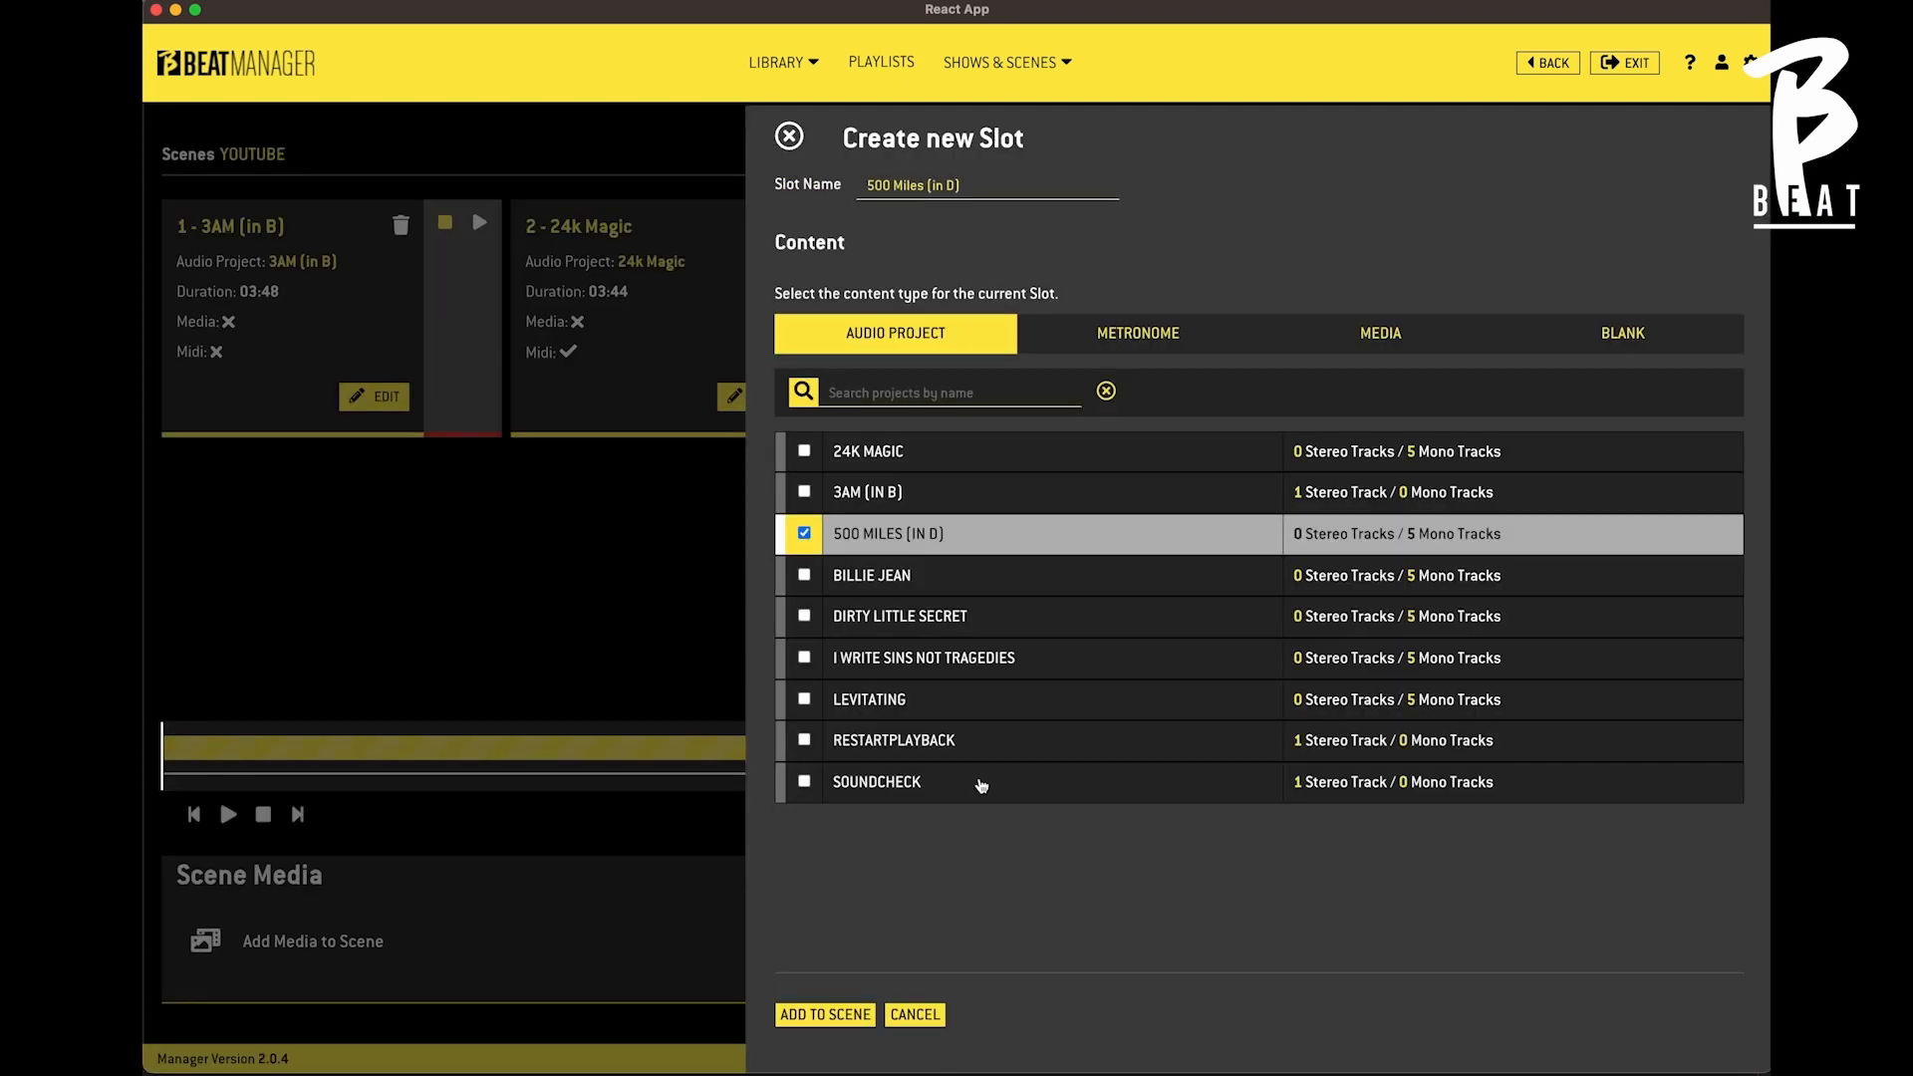
left_click(831, 1015)
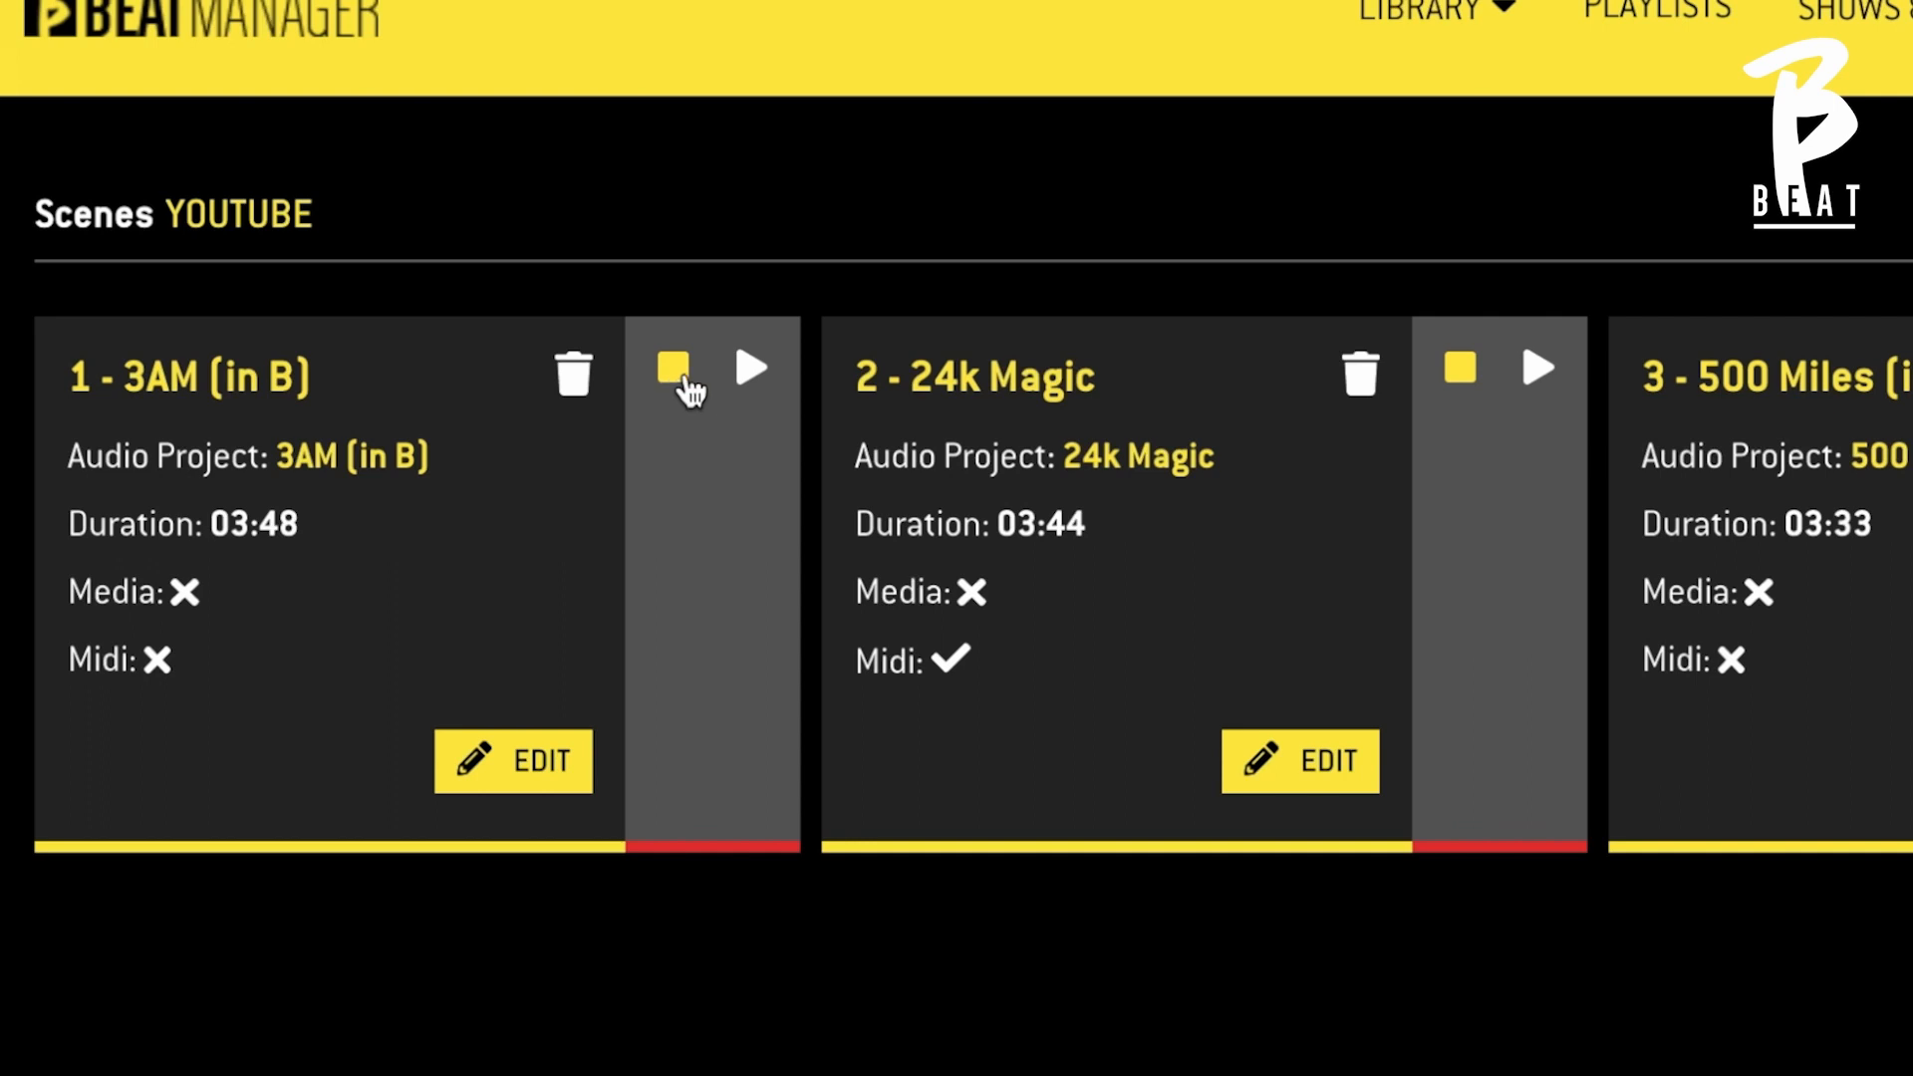
Step: Set the 3AM (in B) slot to continue automatically to the next slot with a 5-second delay
left_click(750, 374)
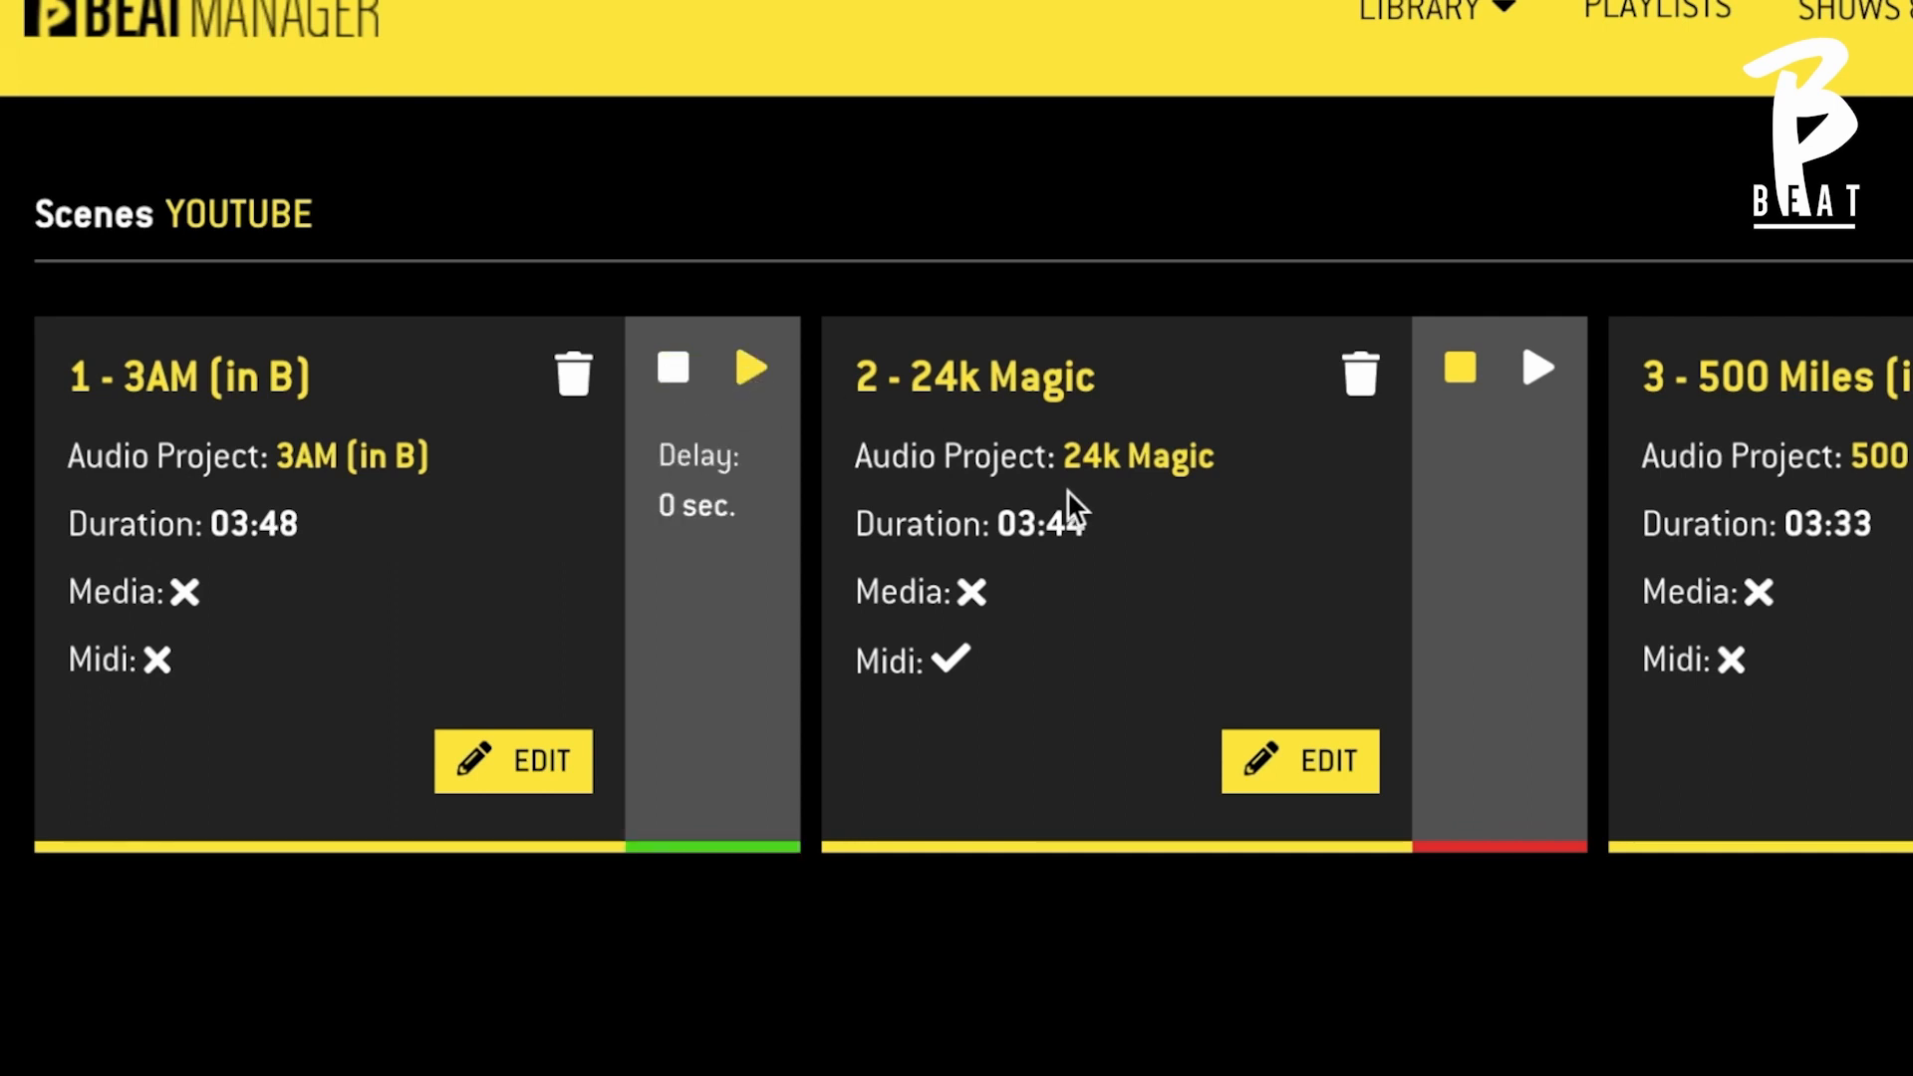
left_click(666, 504)
type("5")
left_click(724, 669)
left_click(690, 500)
left_click(756, 643)
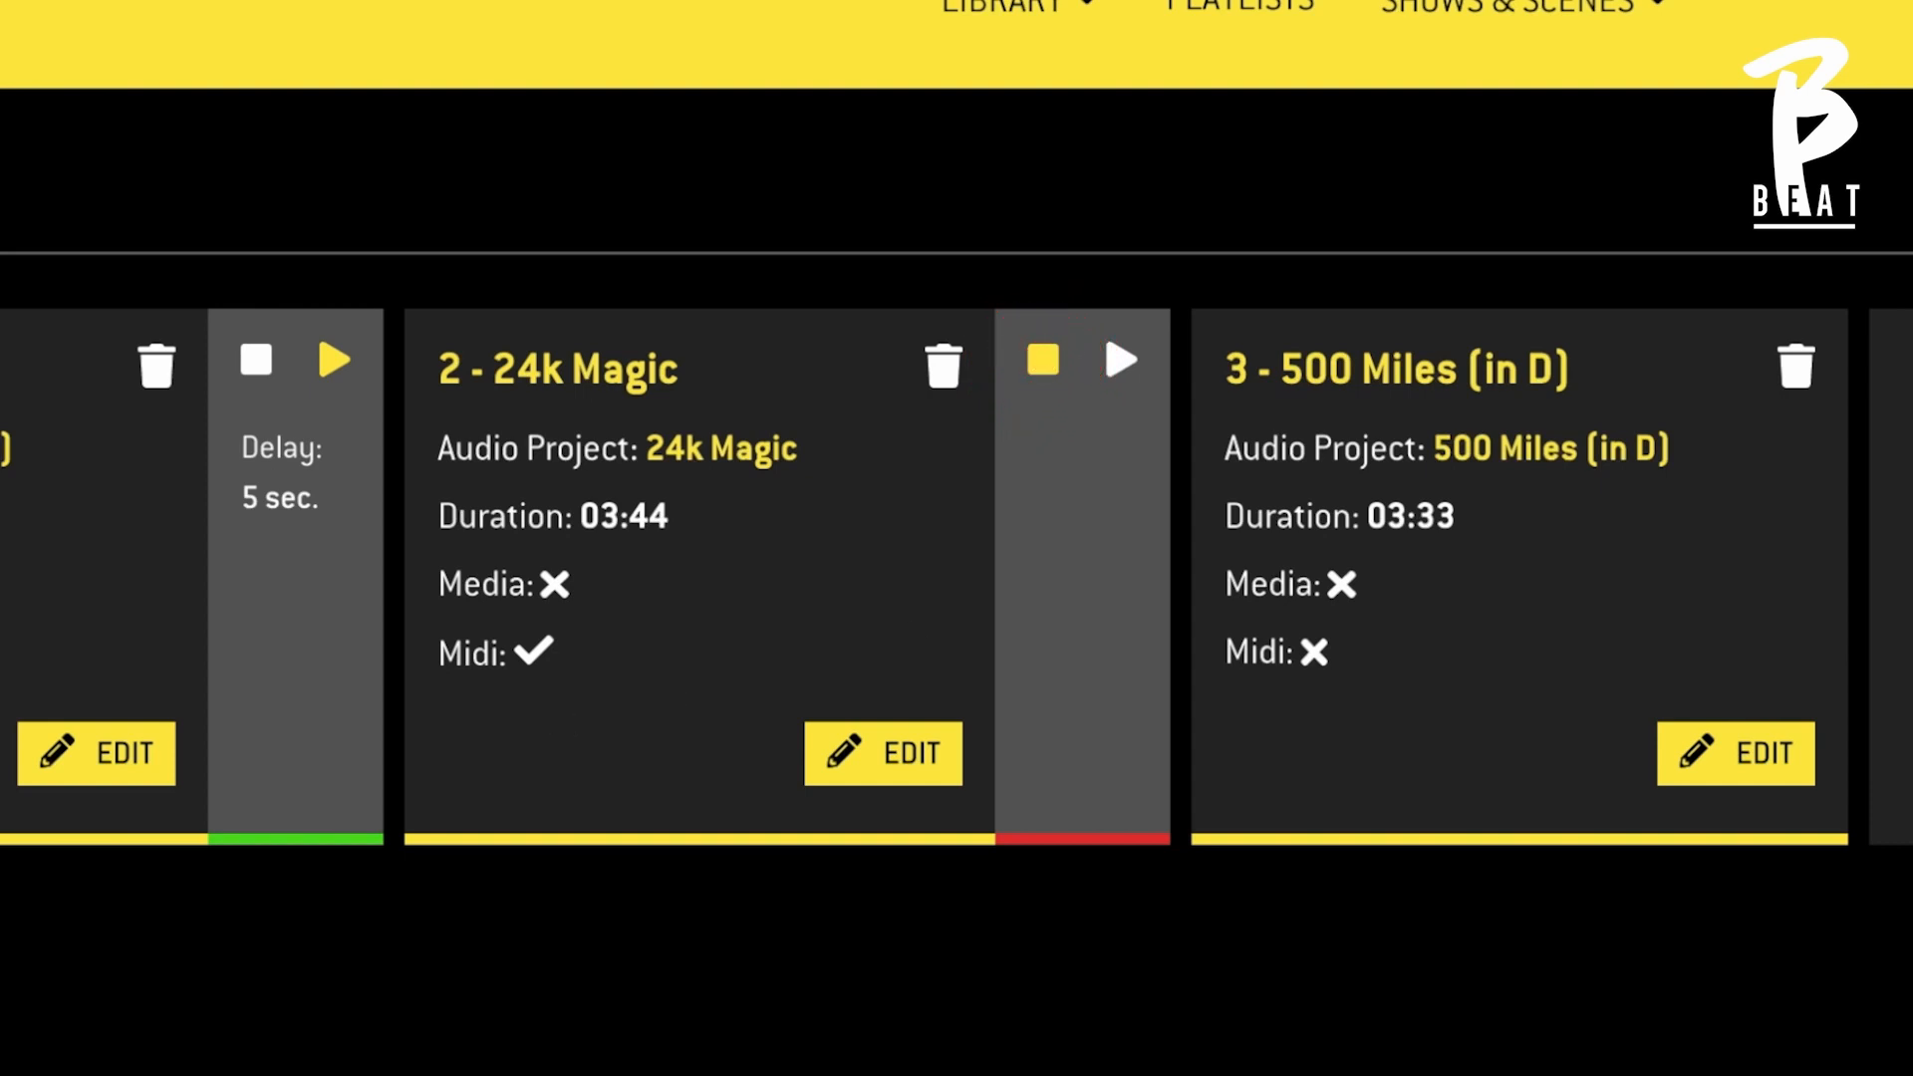
Step: Add a metronome slot at 120 bpm with a length of 30 seconds
left_click(1202, 343)
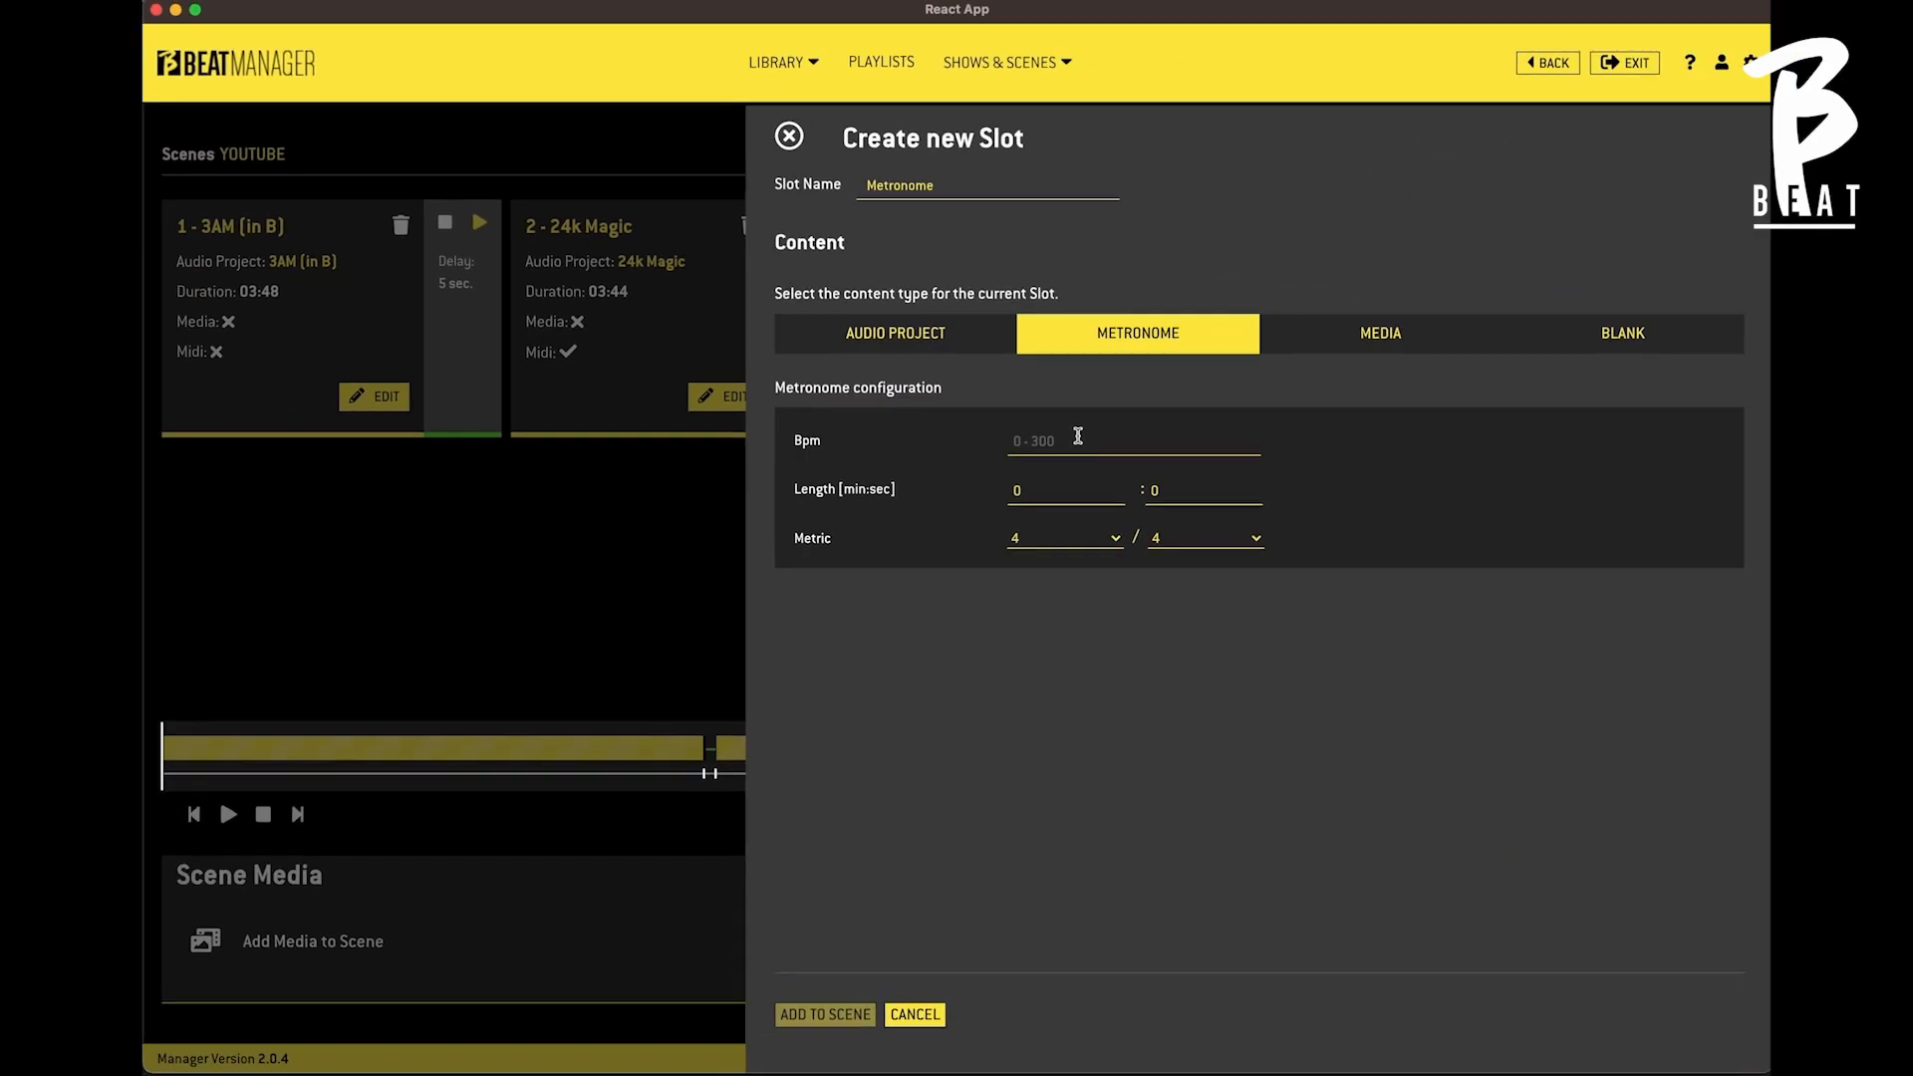
left_click(1089, 430)
type("120")
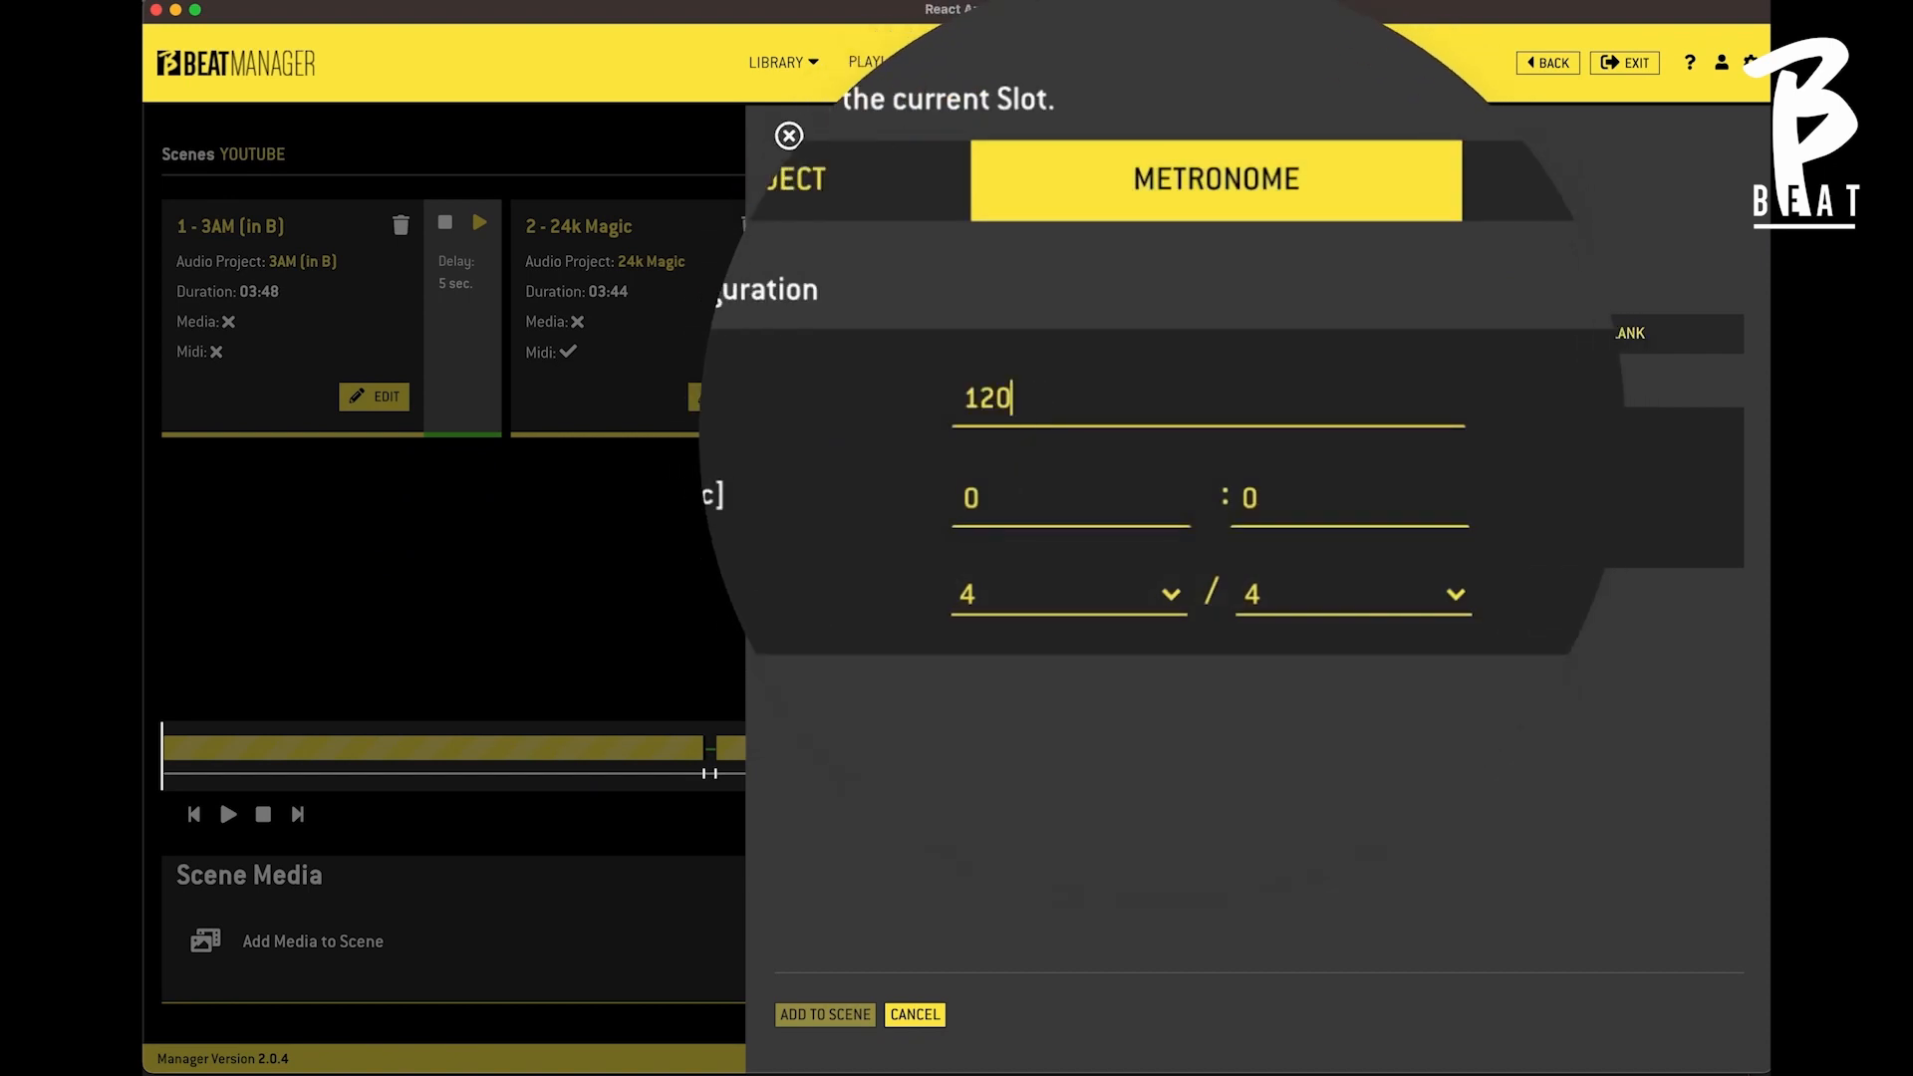
left_click(1246, 503)
type("30")
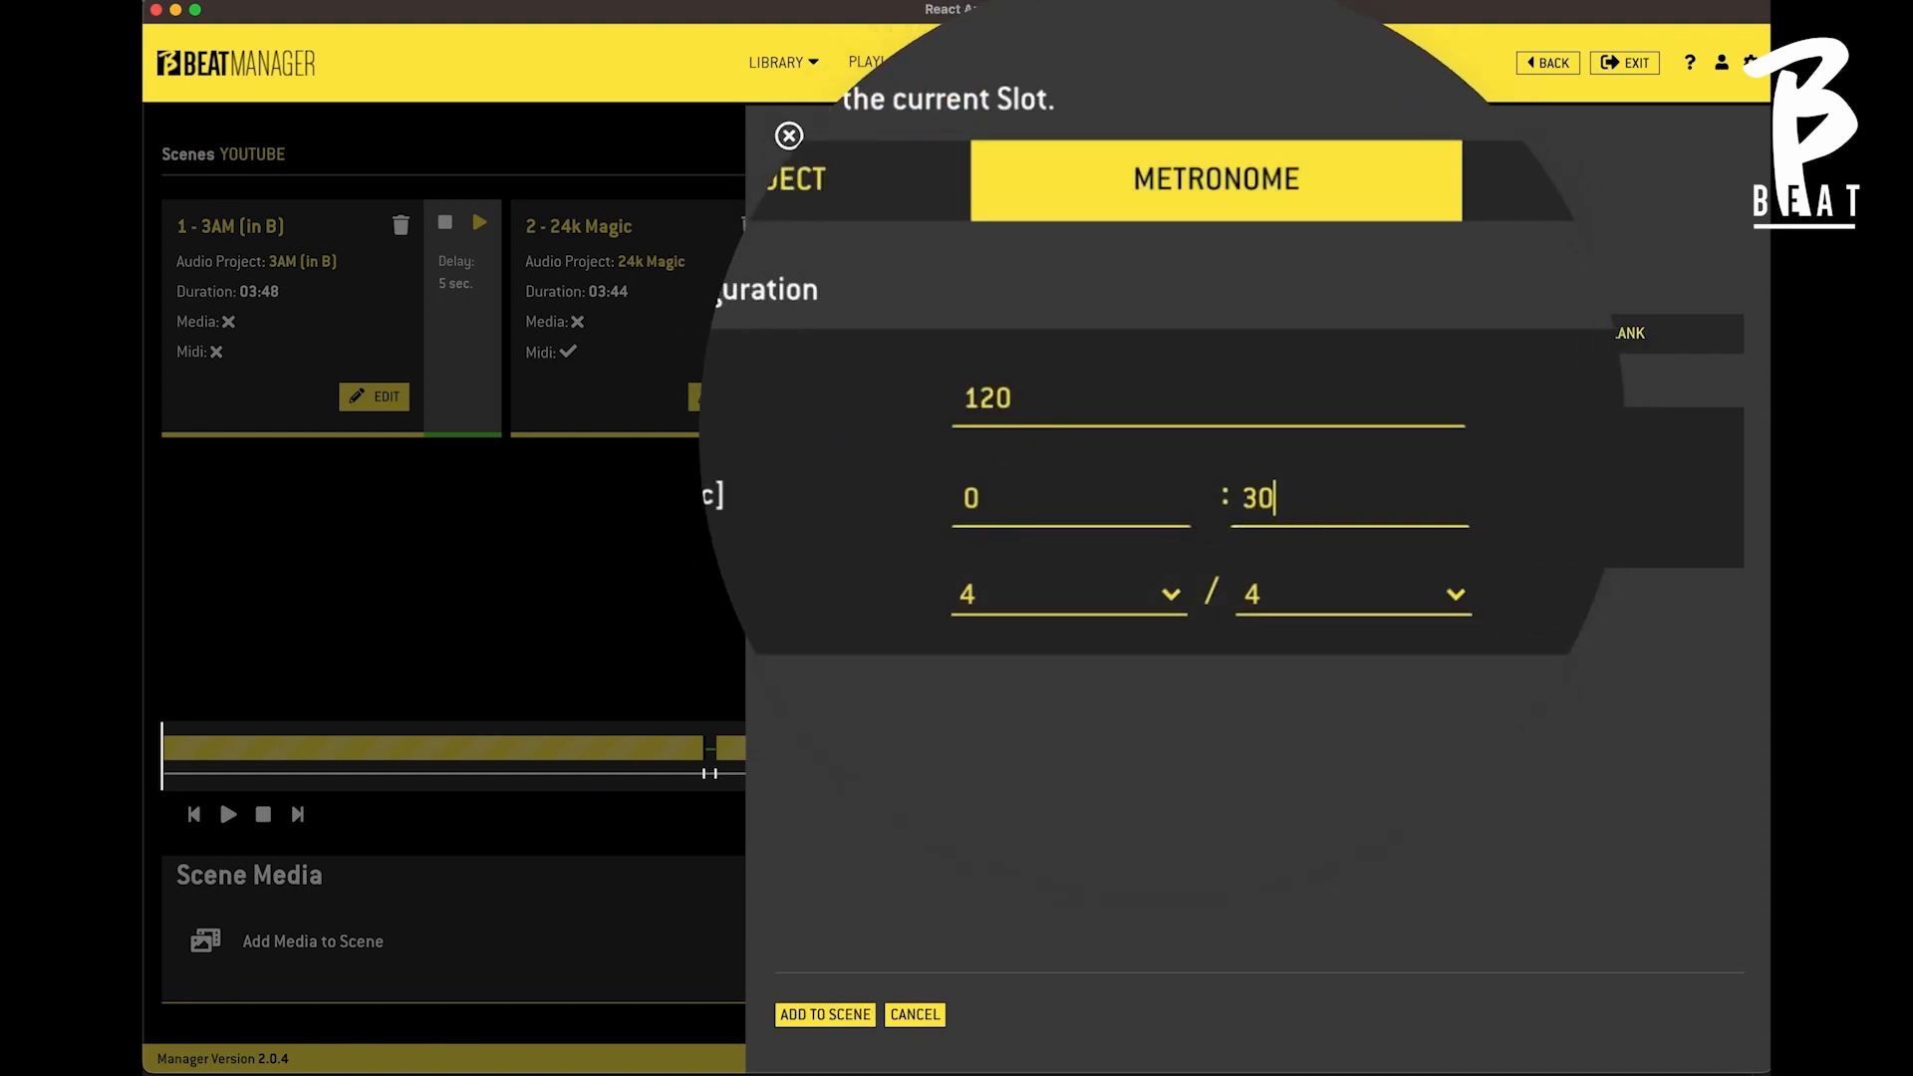
left_click(853, 1012)
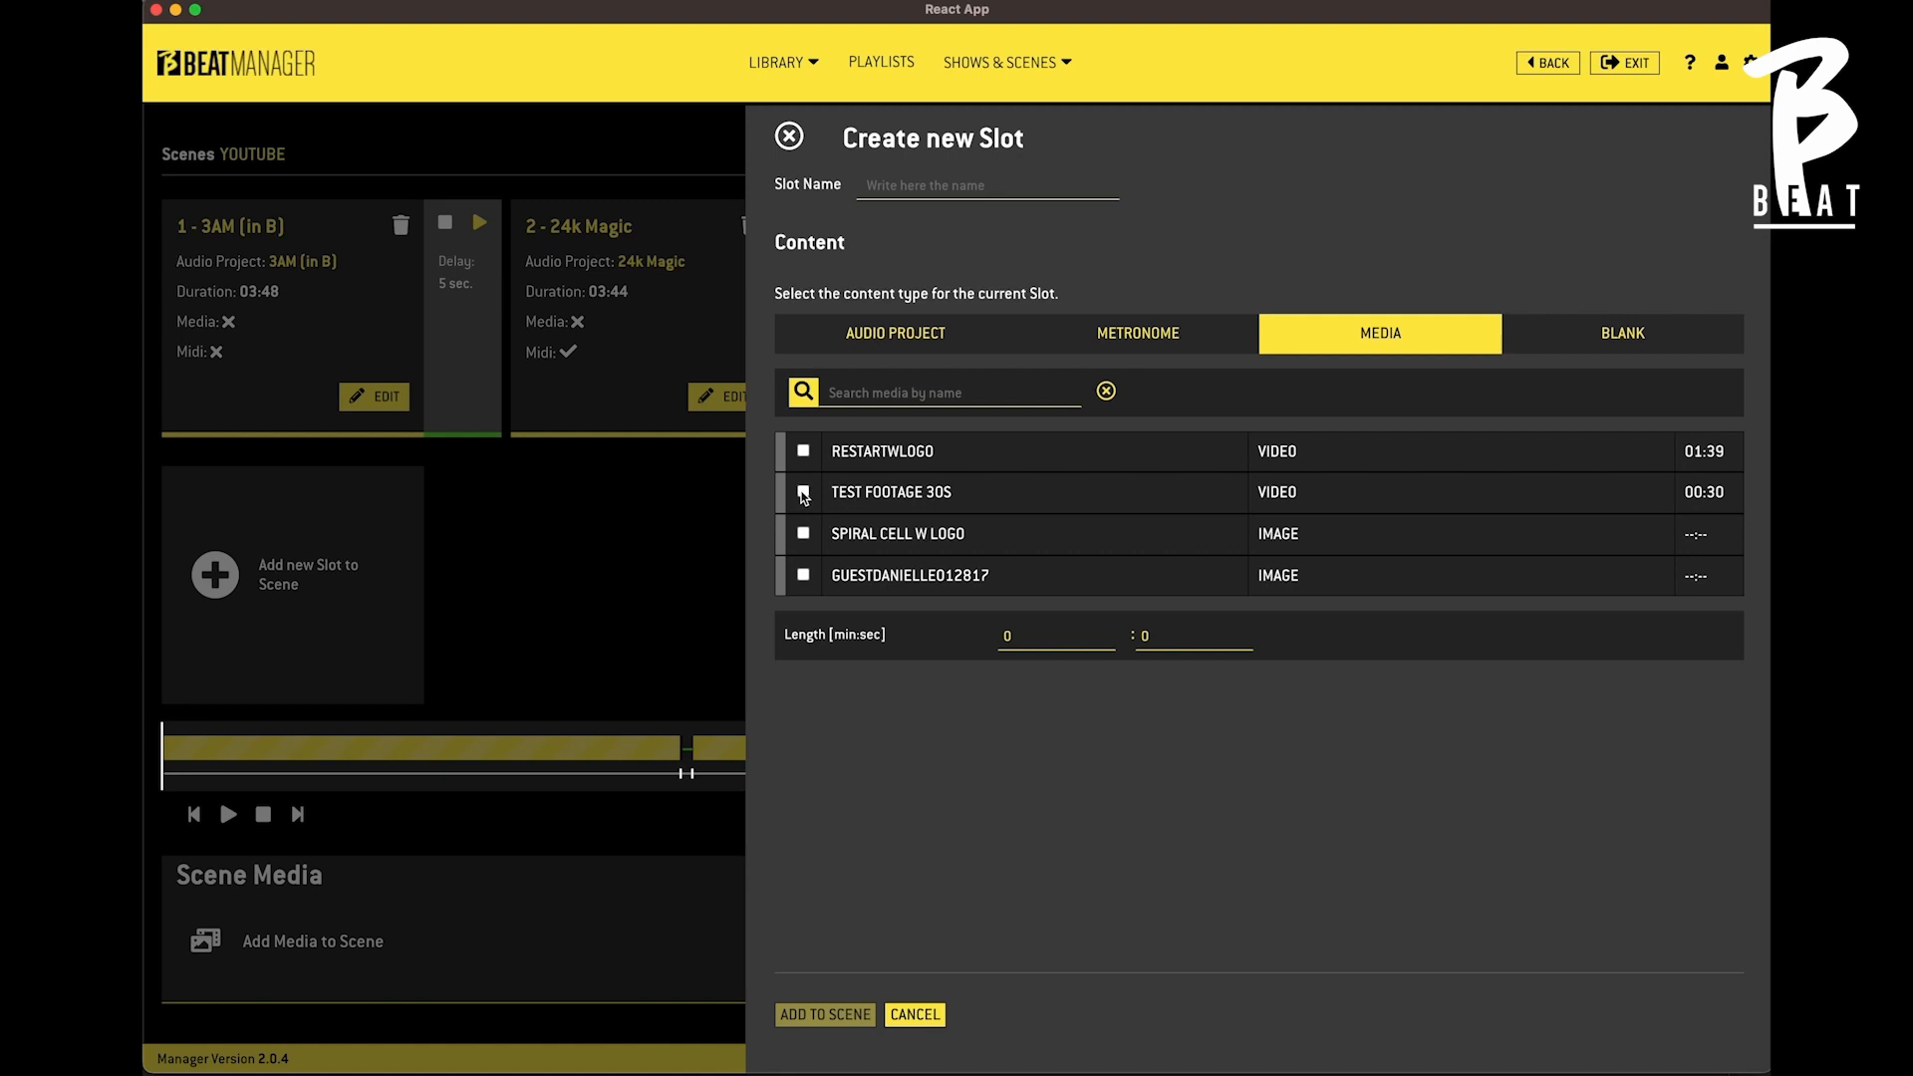
Step: Add the Test Footage 30s video as a media slot, followed by a slot with the Levitating audio project
left_click(803, 493)
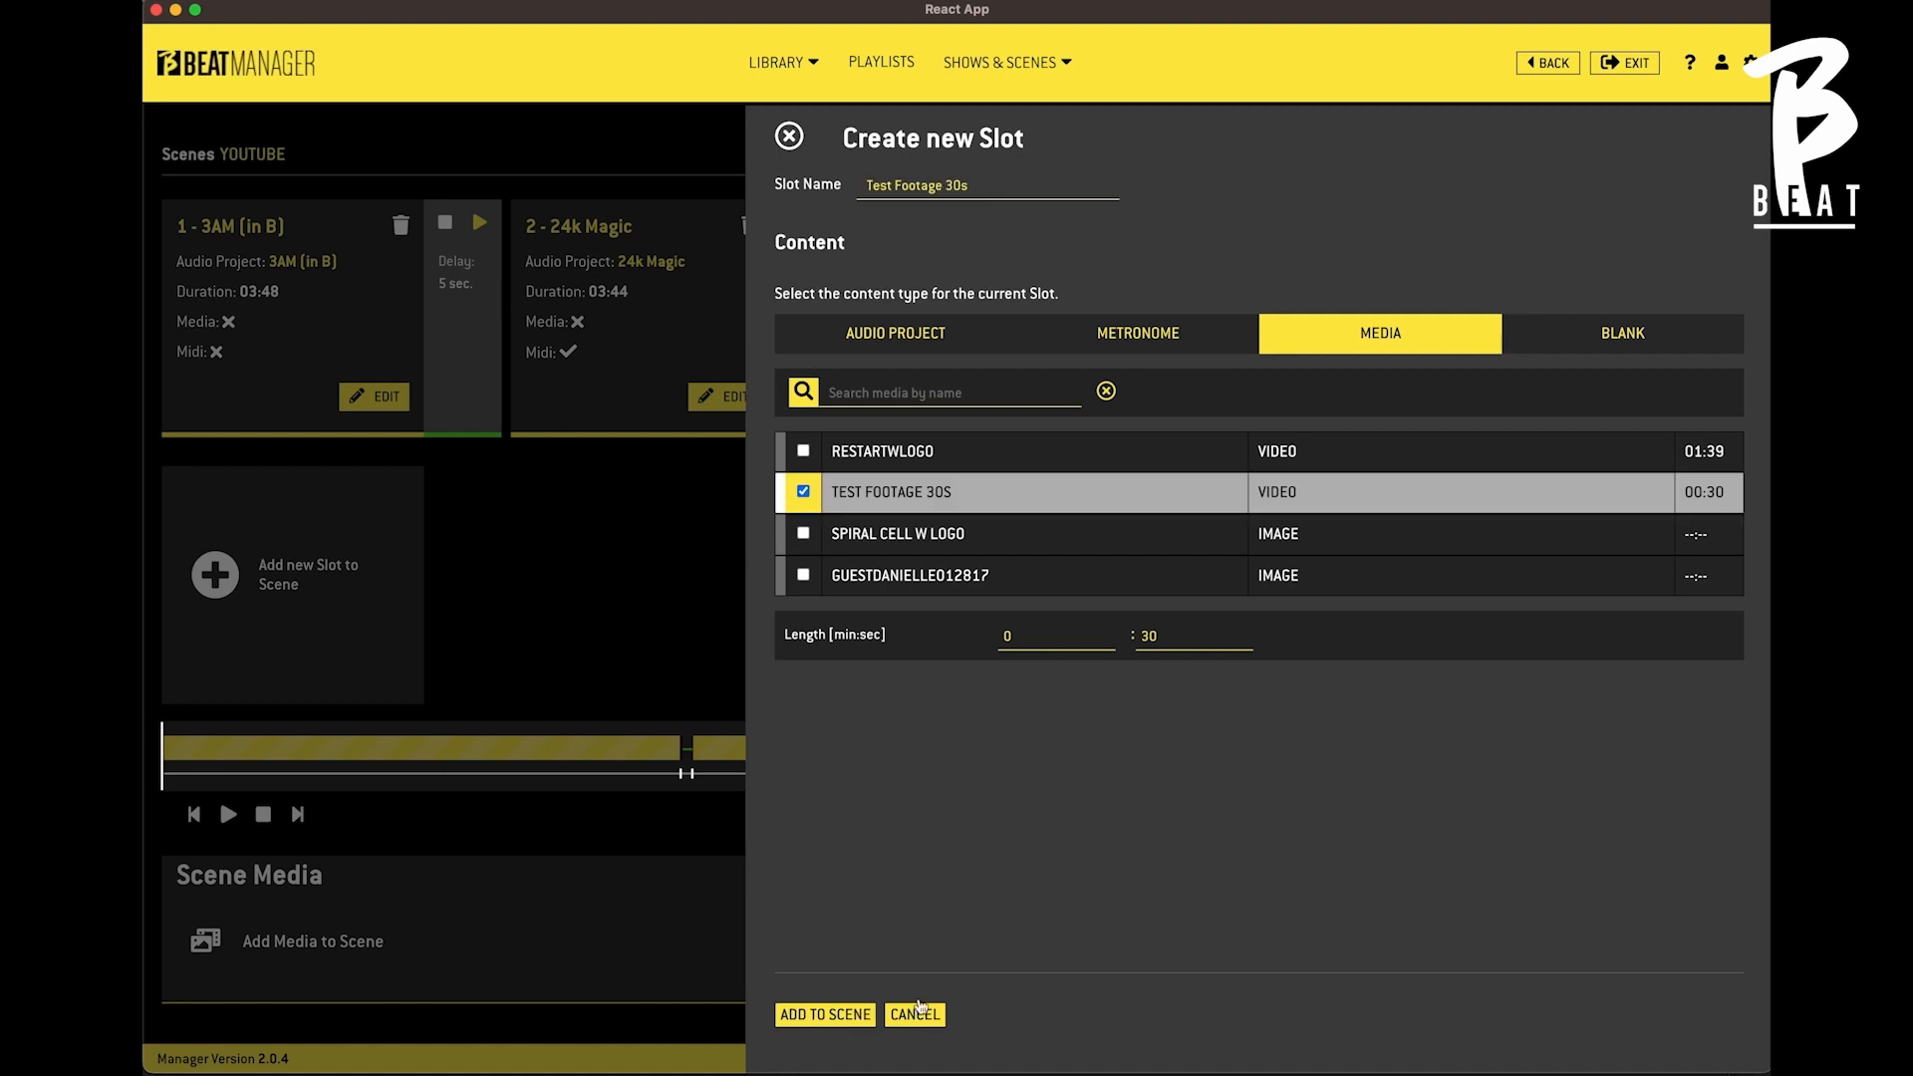
left_click(853, 1015)
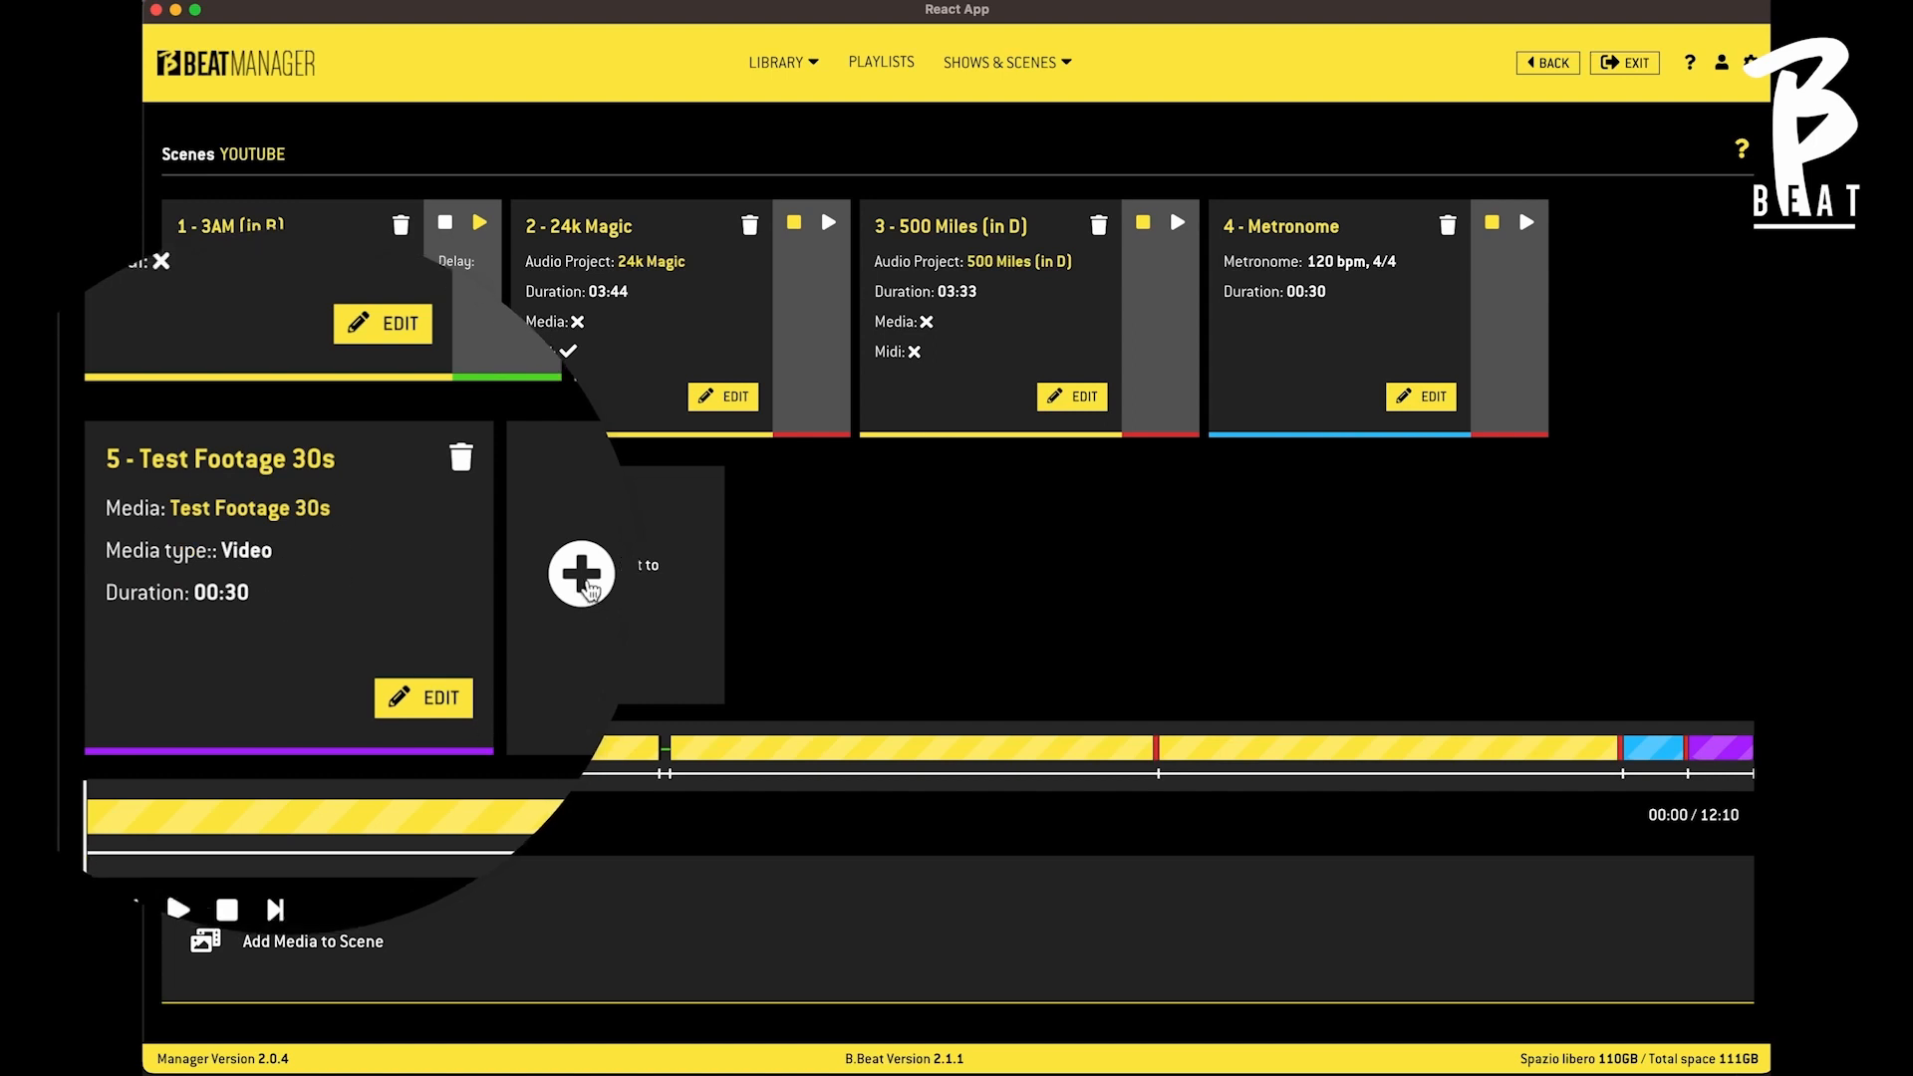
left_click(515, 575)
left_click(804, 700)
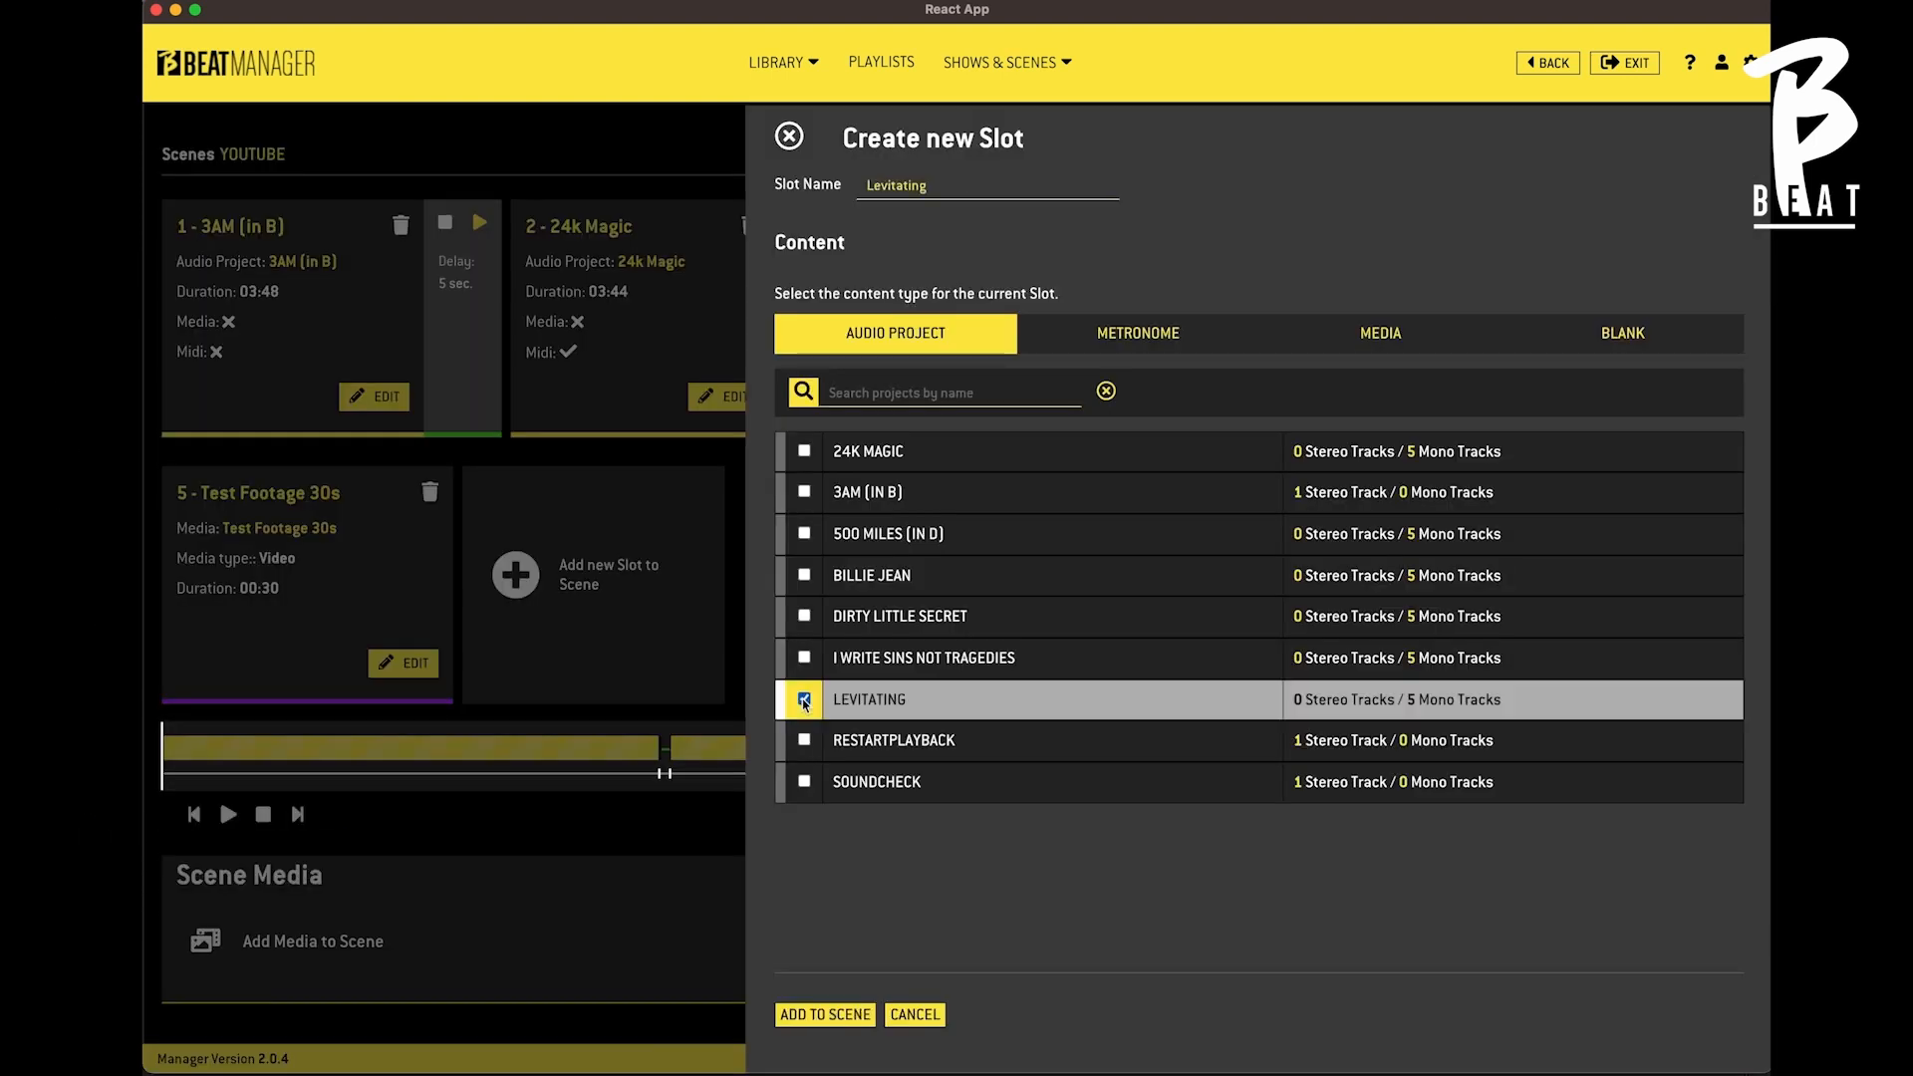
left_click(812, 1017)
Step: Set the Test Footage 30s slot to continue automatically and add the I Write Sins Not Tragedies audio project as slot 7
left_click(480, 490)
left_click(884, 576)
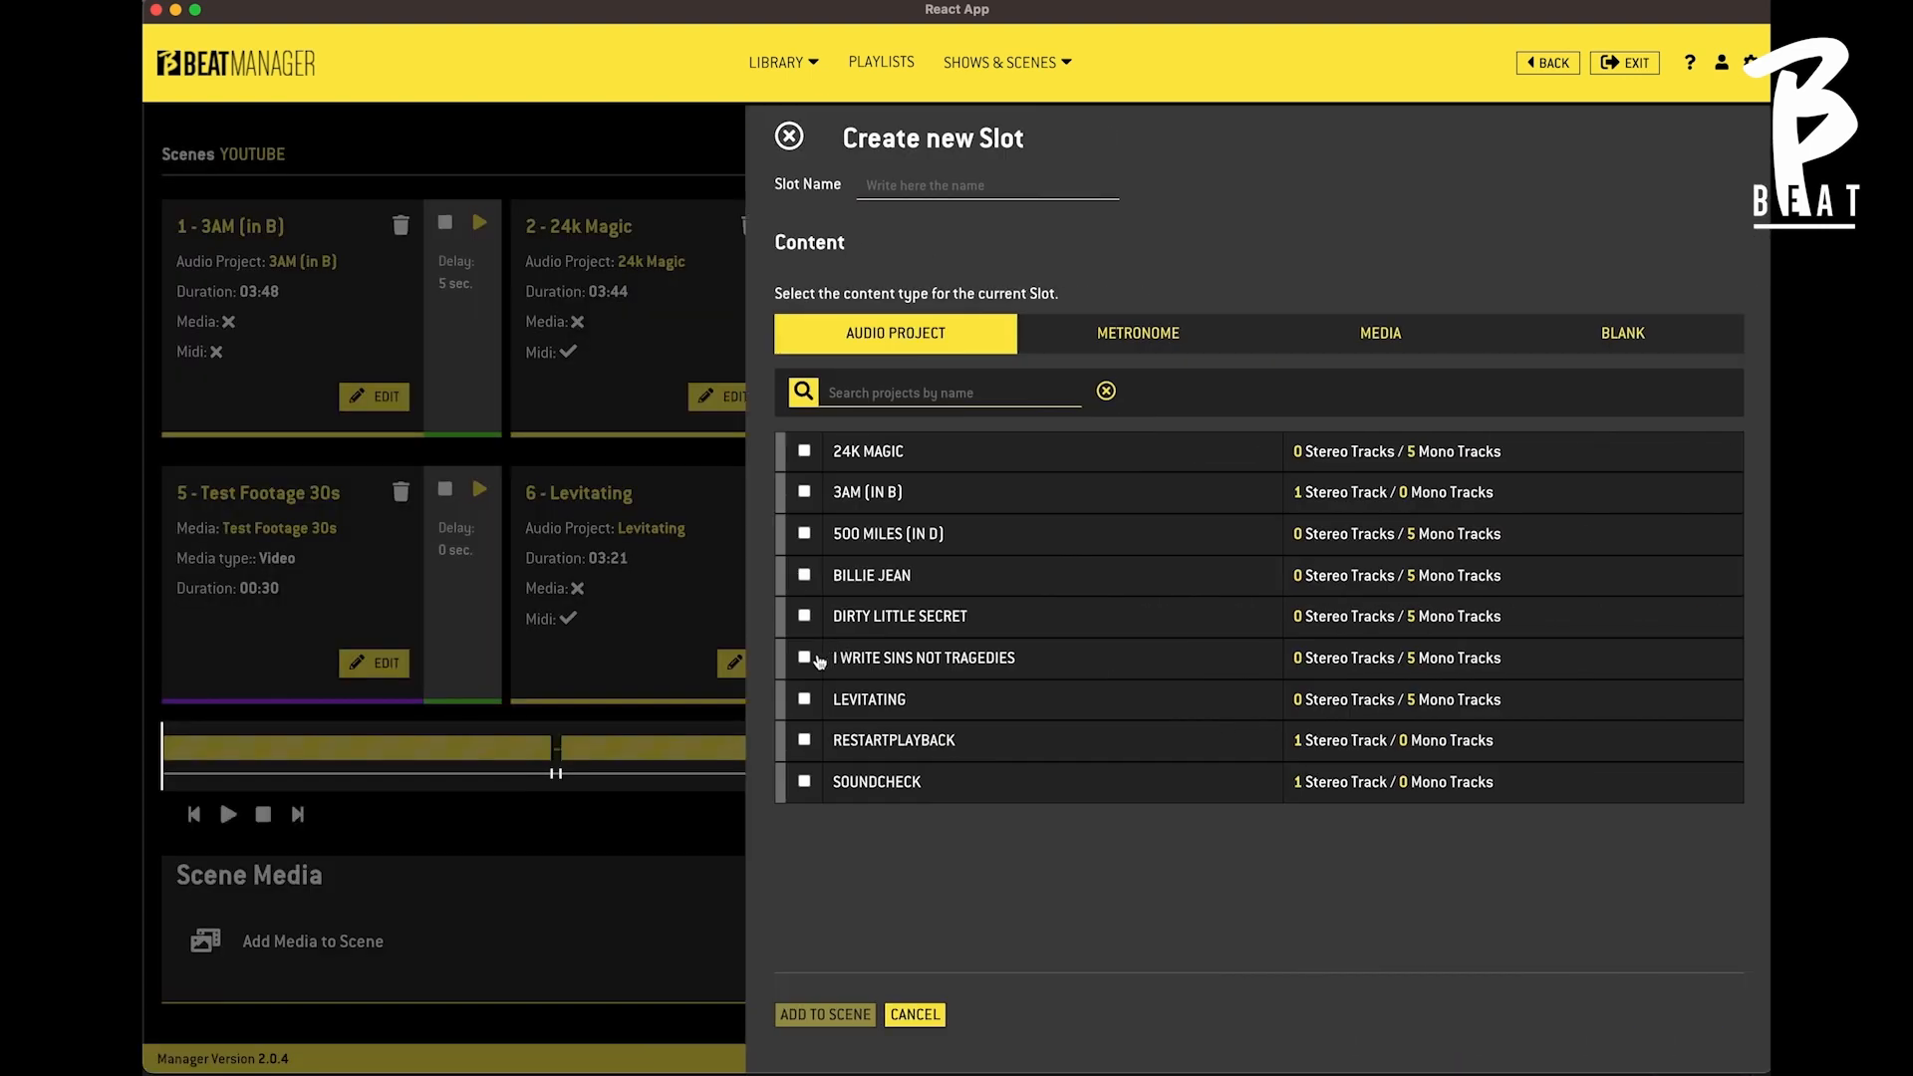
left_click(821, 658)
left_click(826, 1015)
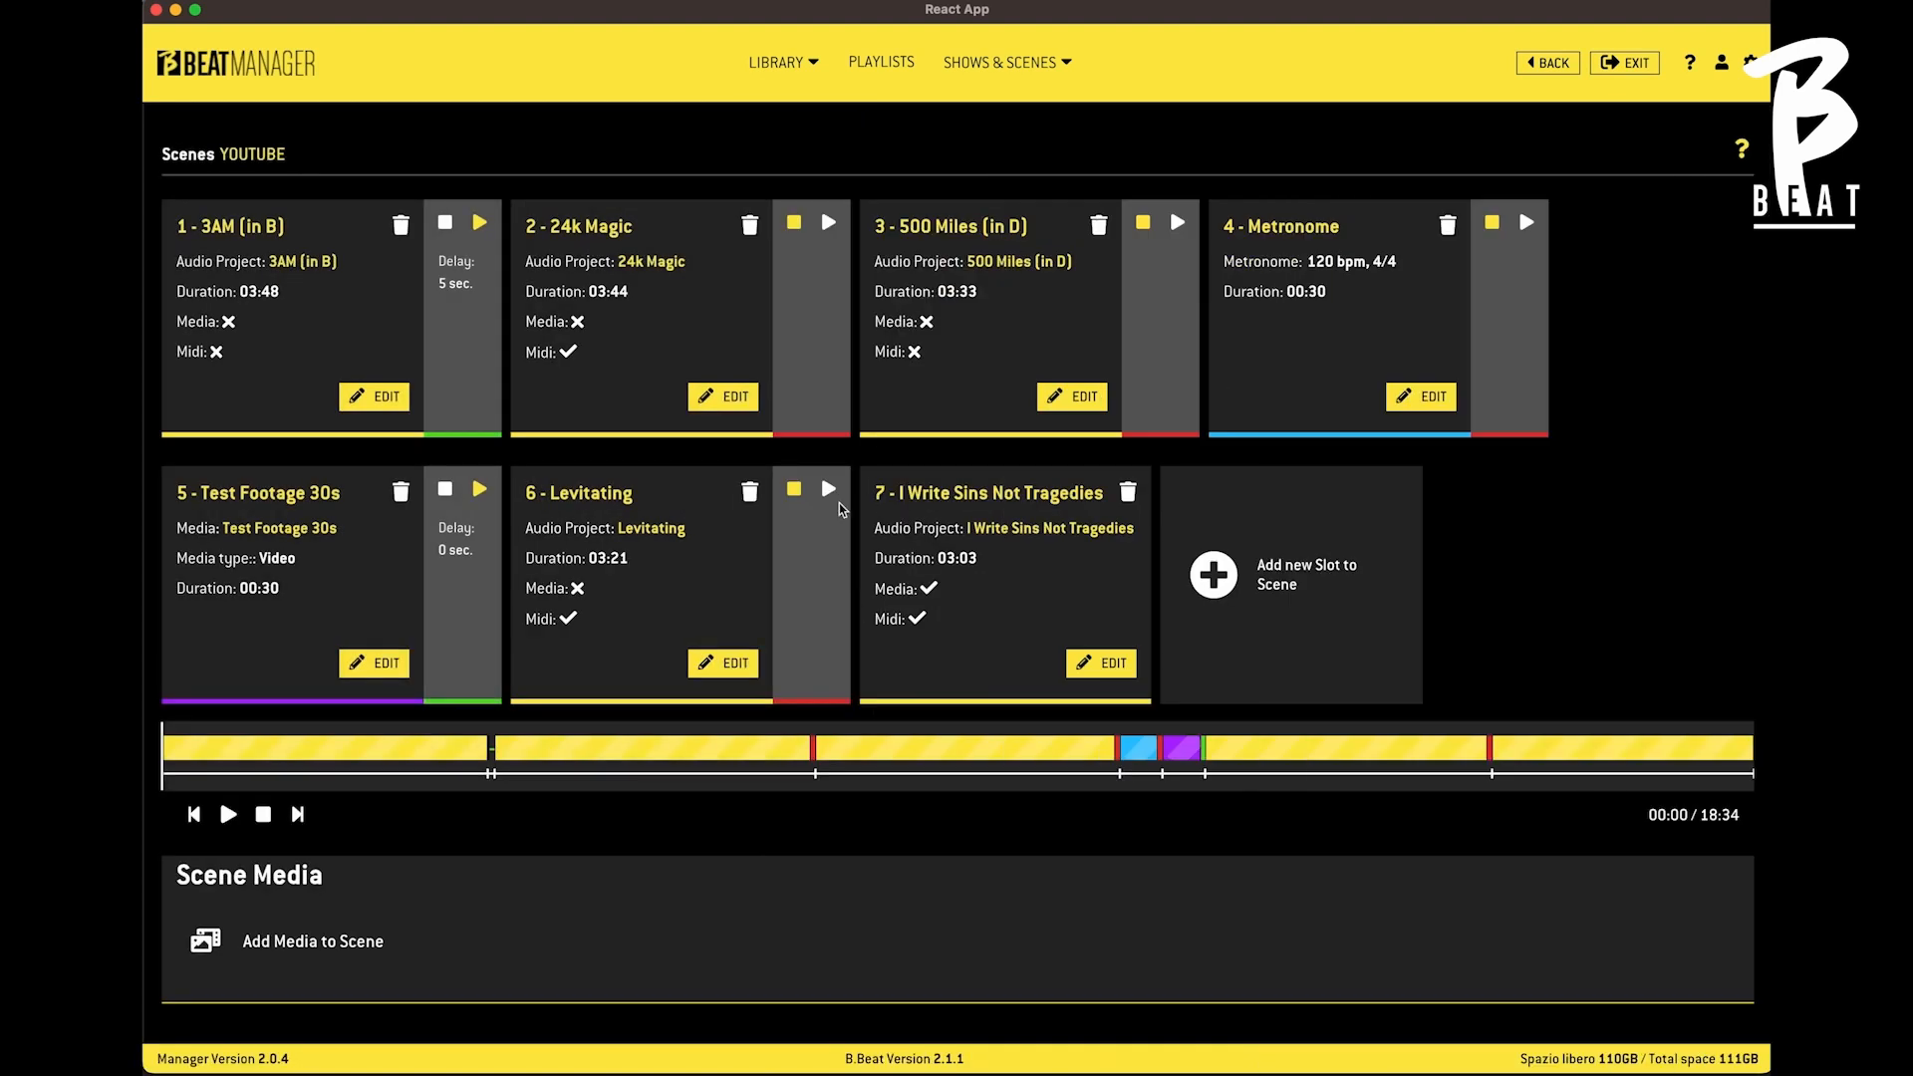
Step: Set the Levitating slot to continue automatically and add a blank slot lasting 15 seconds as slot 8
left_click(825, 492)
left_click(1213, 575)
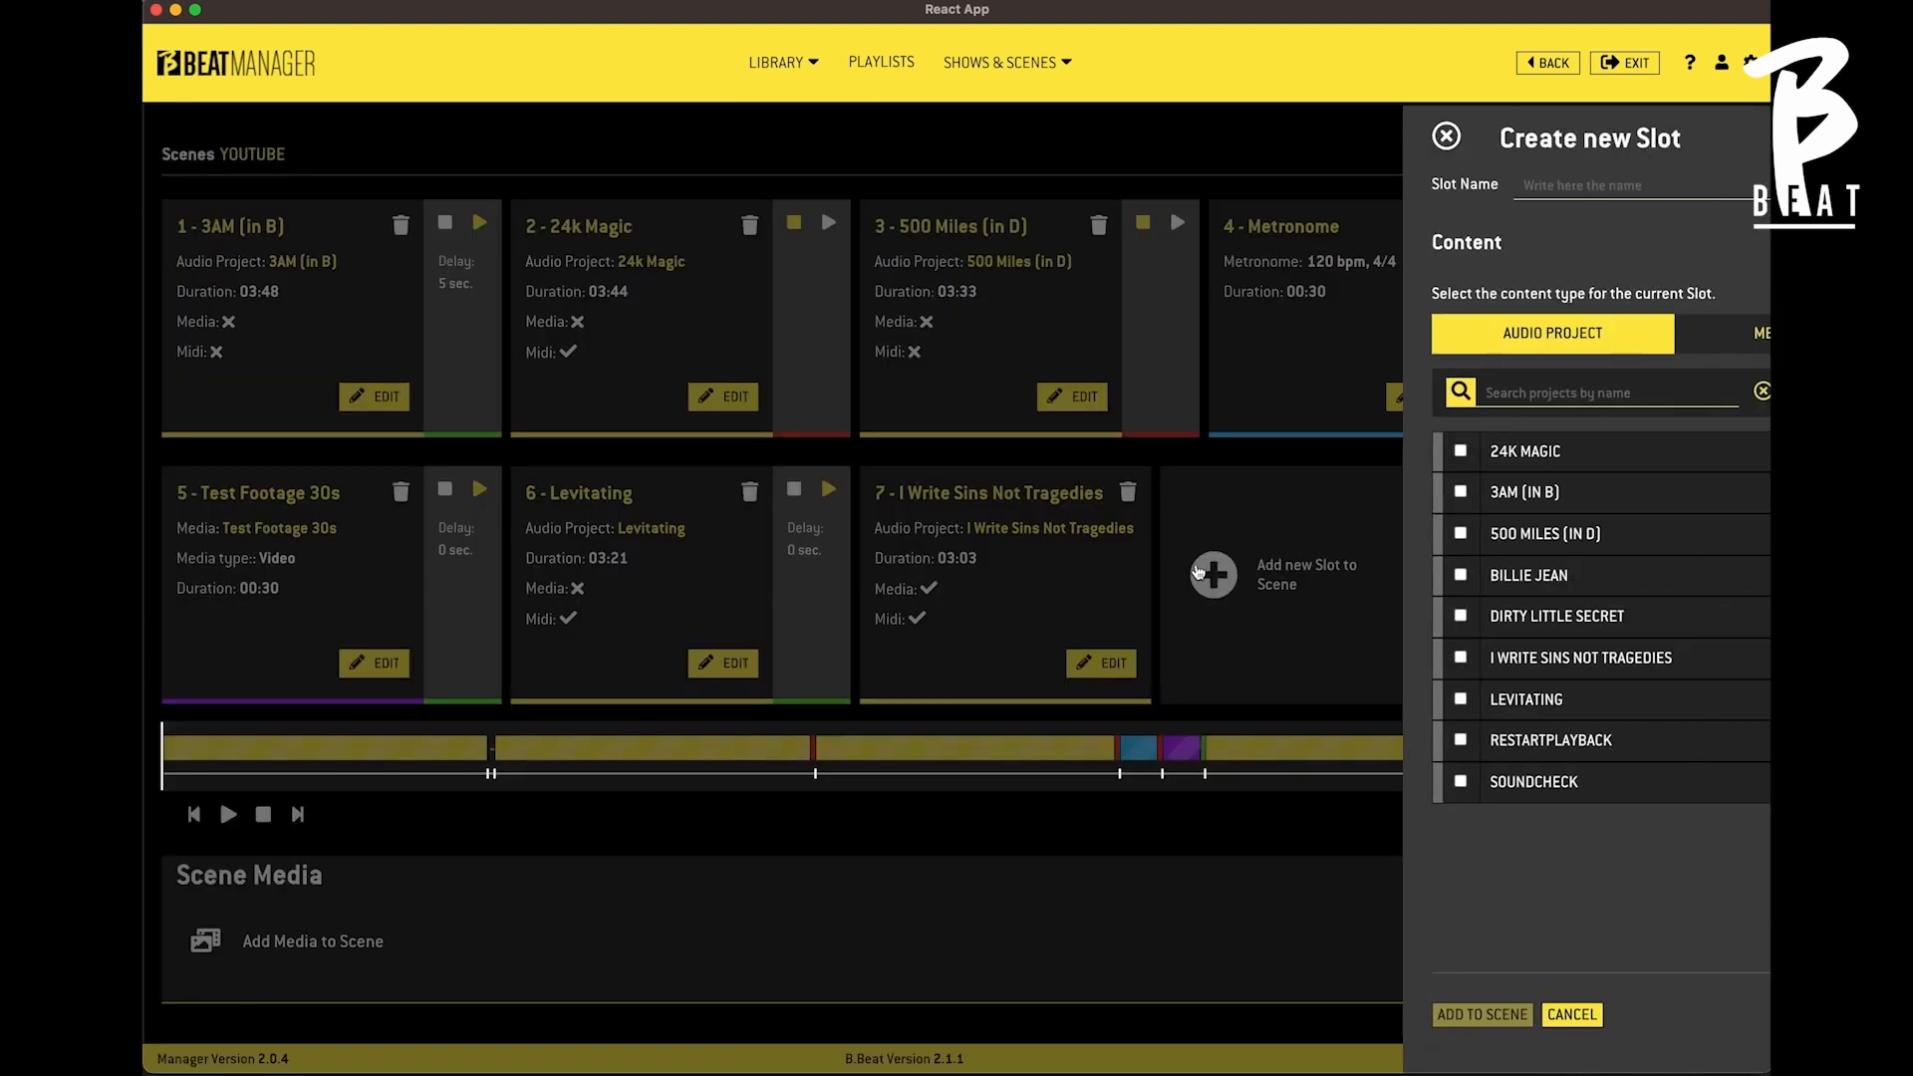
left_click(1636, 332)
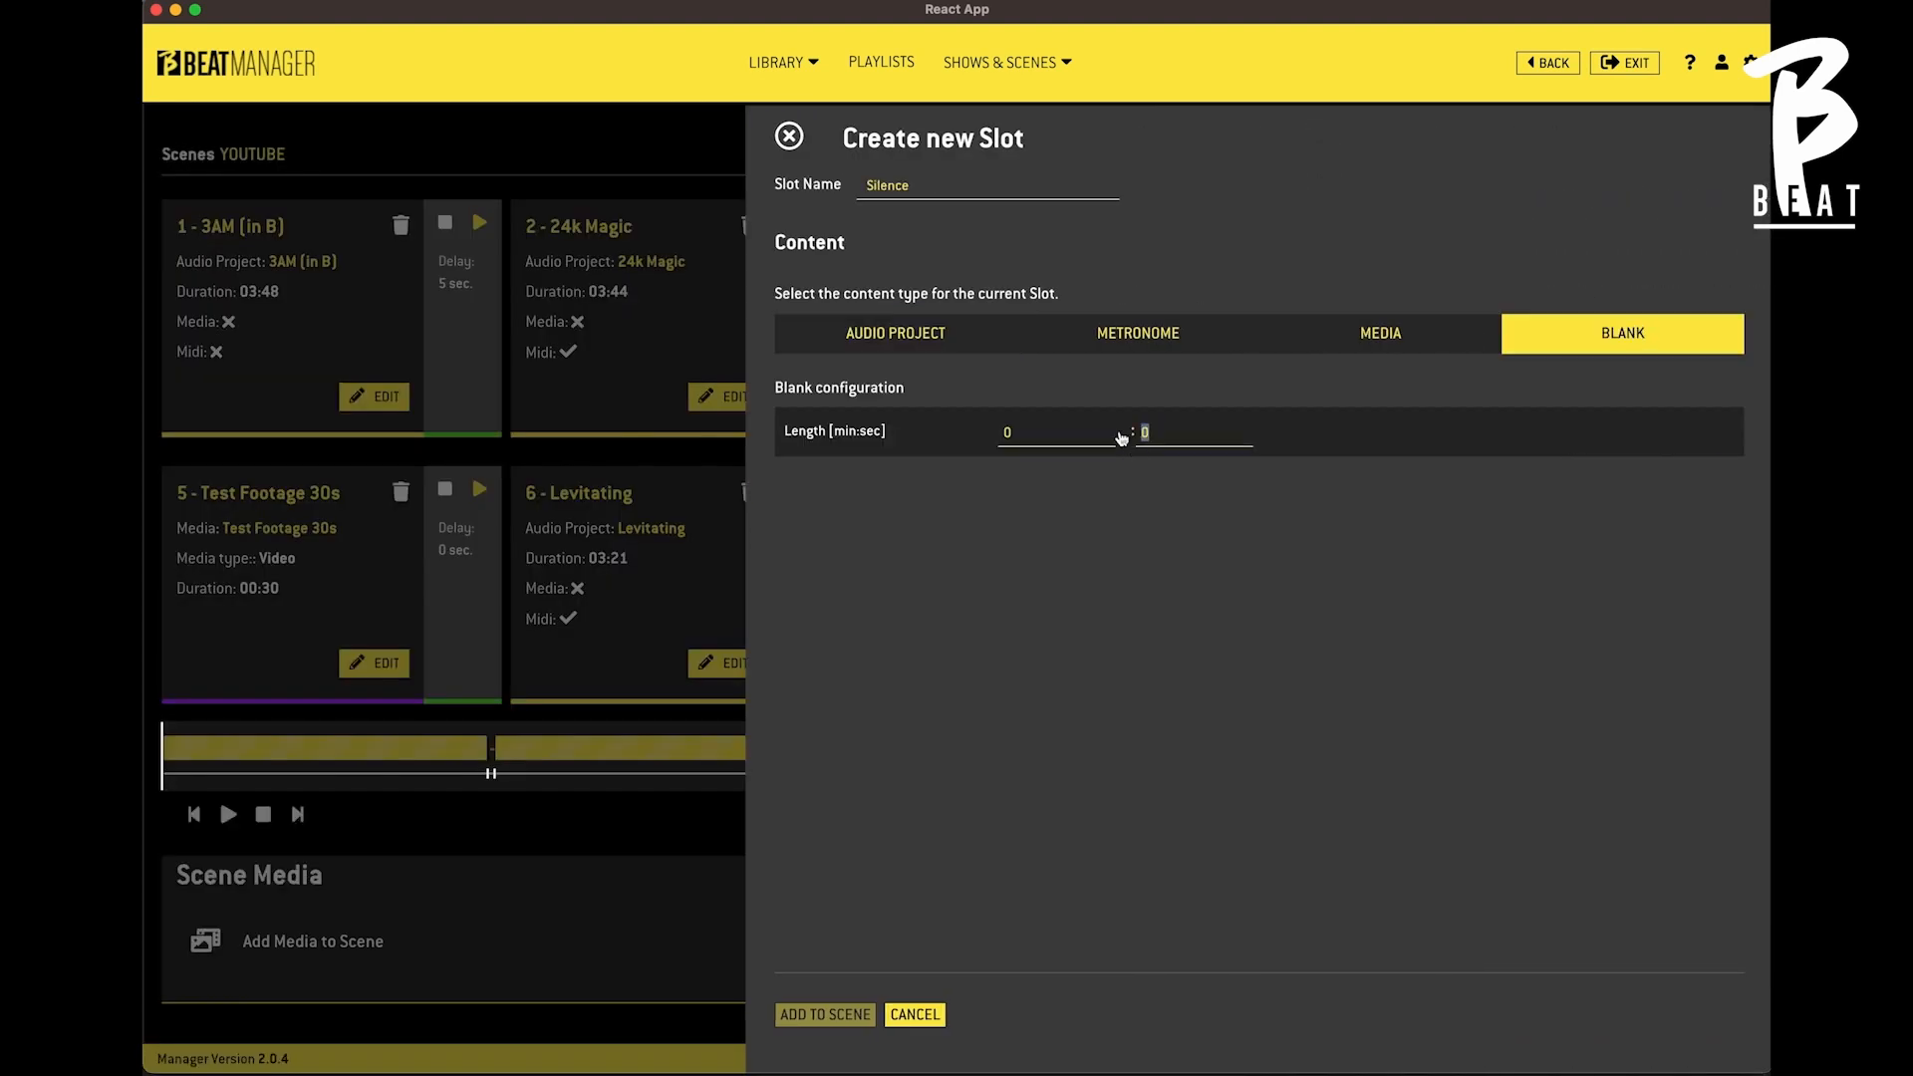
key("BackSpace")
type("15")
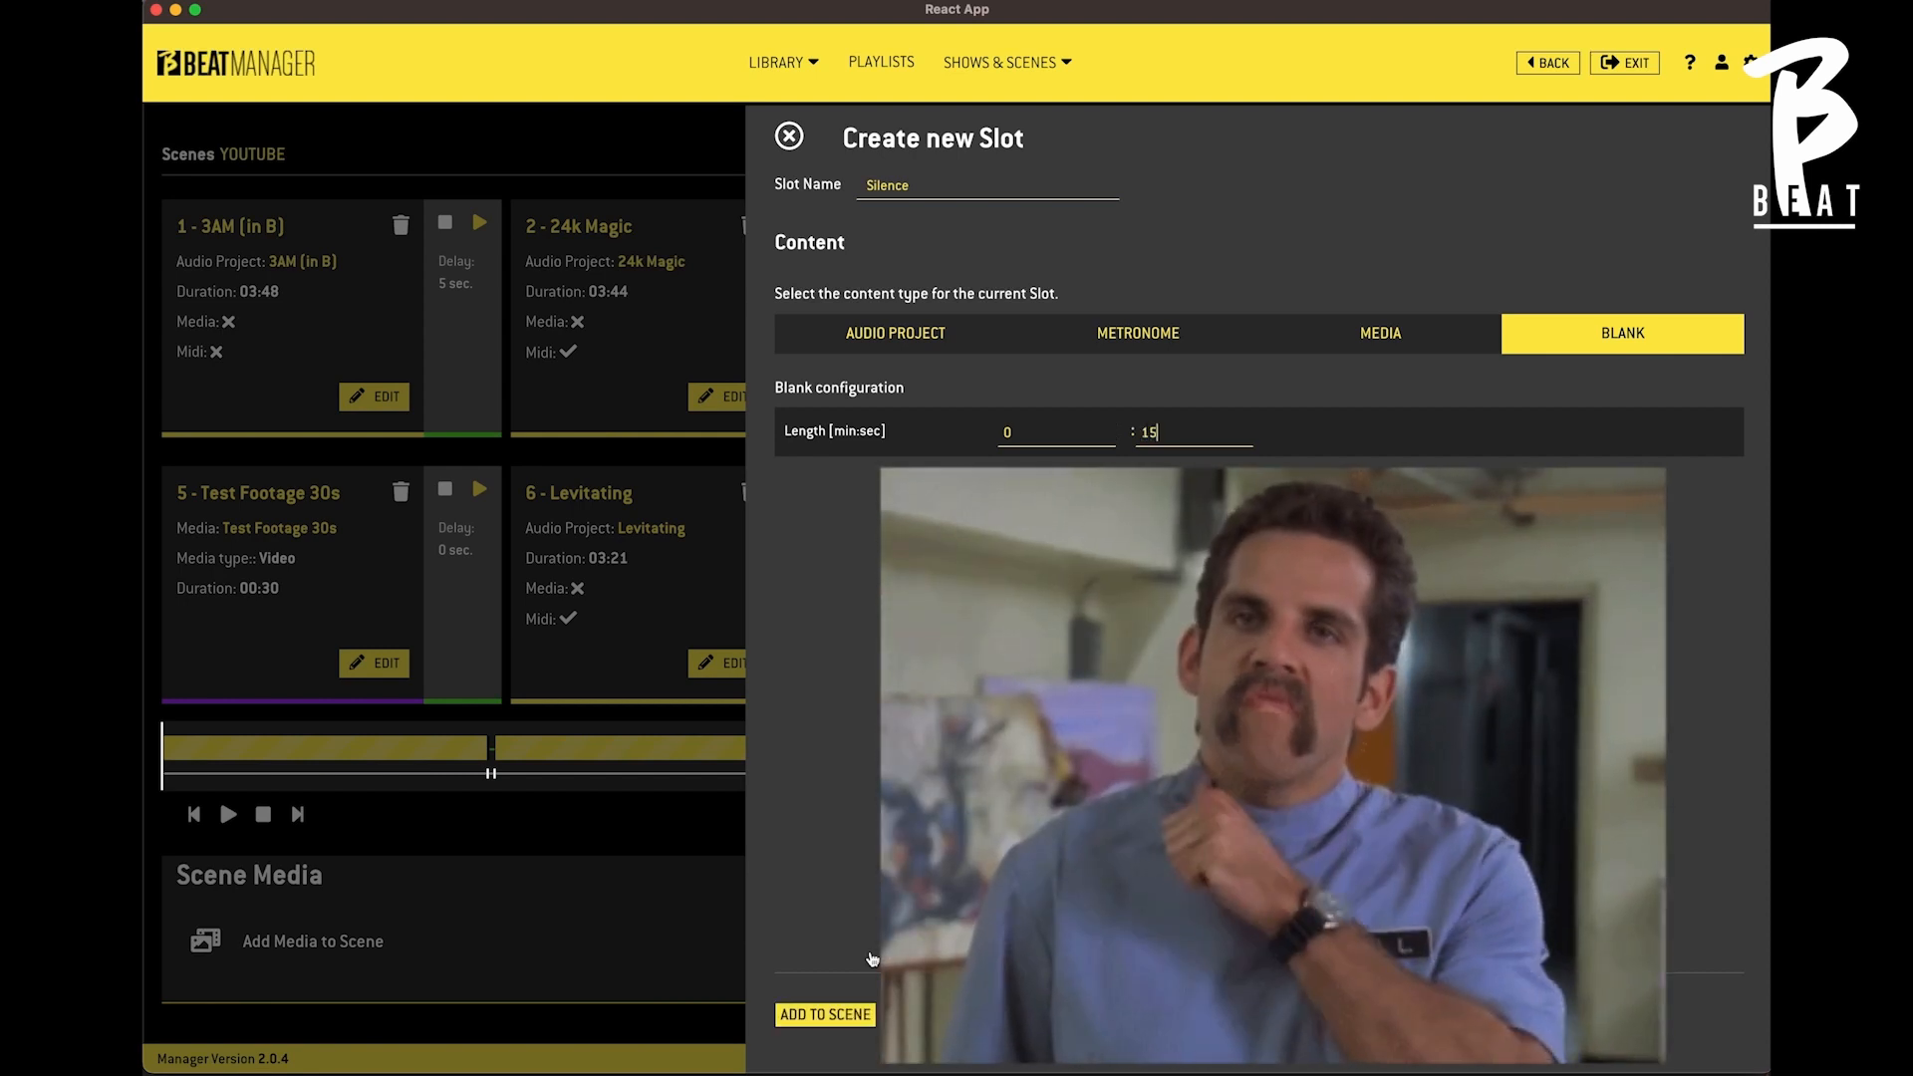
left_click(826, 1015)
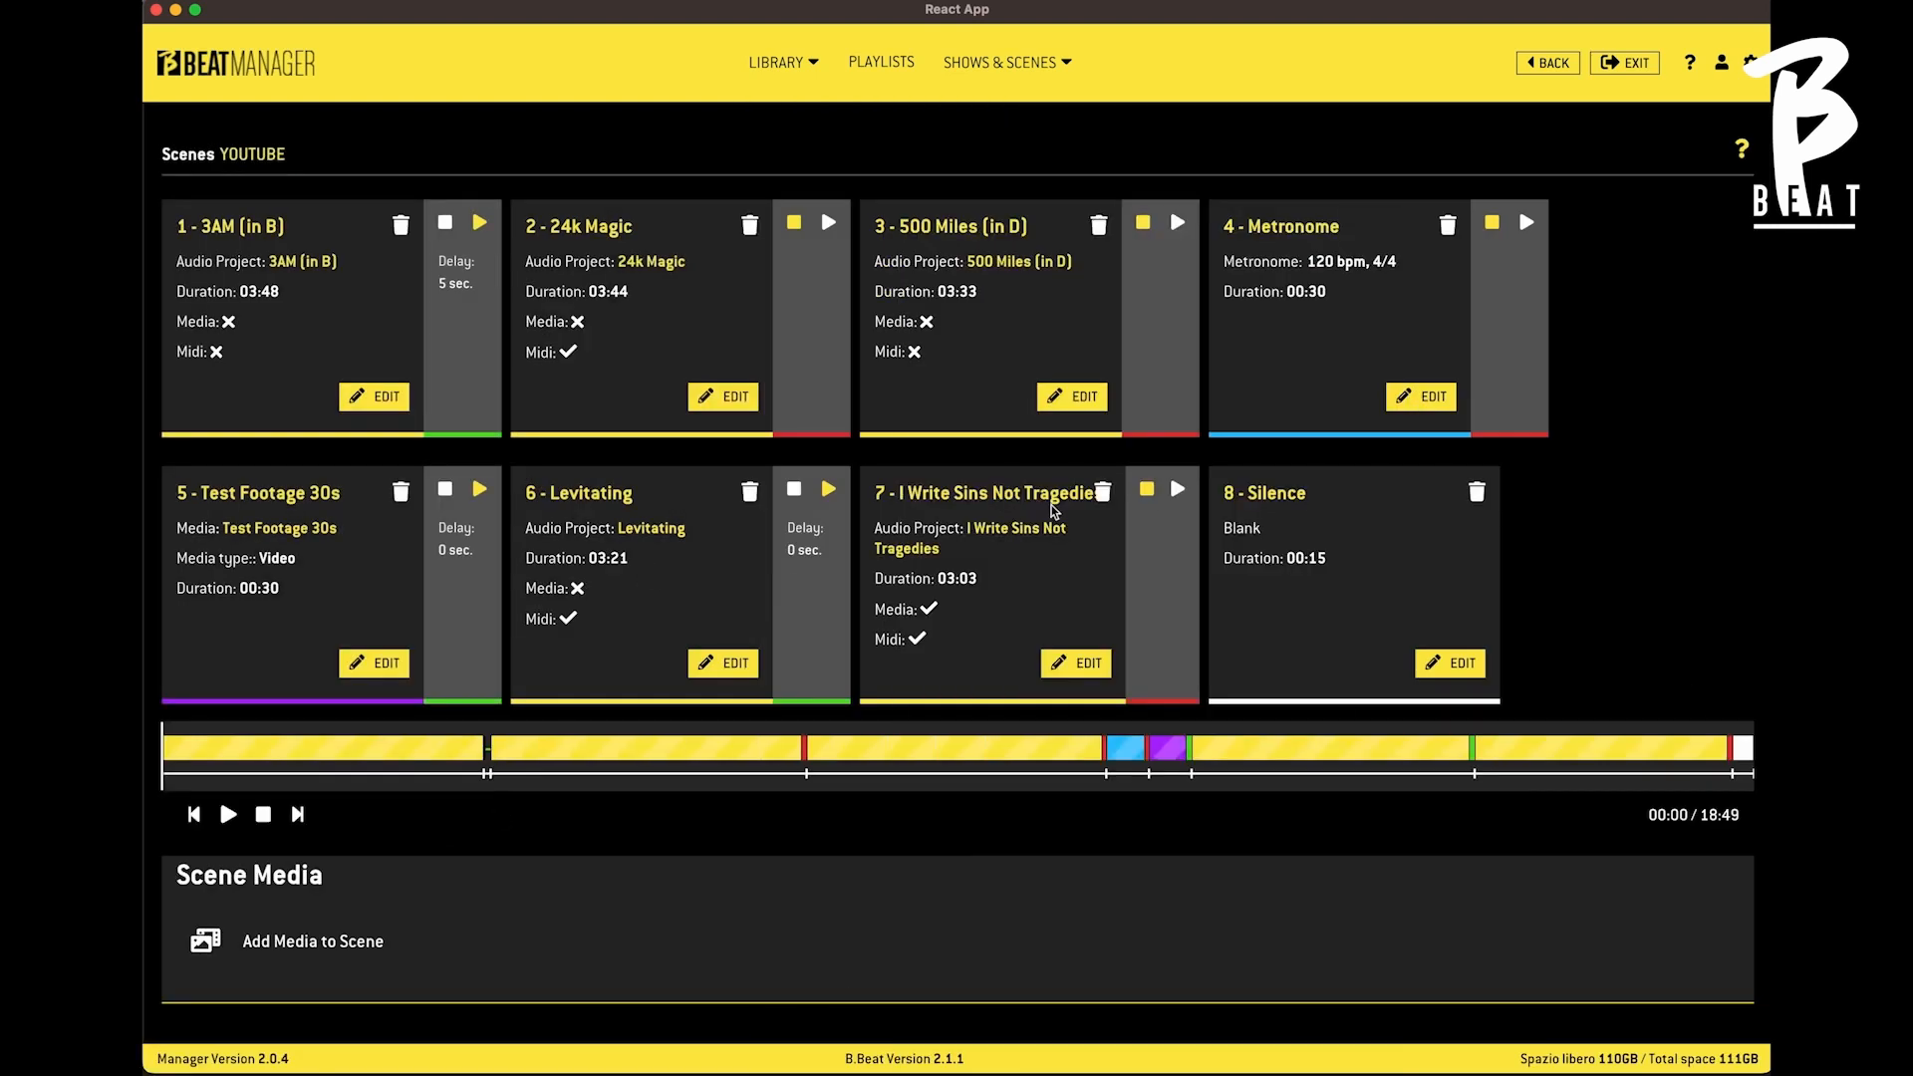
Step: Add the Billie Jean audio project to the scene as slot 9
scroll(1049, 510, "down", 5)
left_click(315, 601)
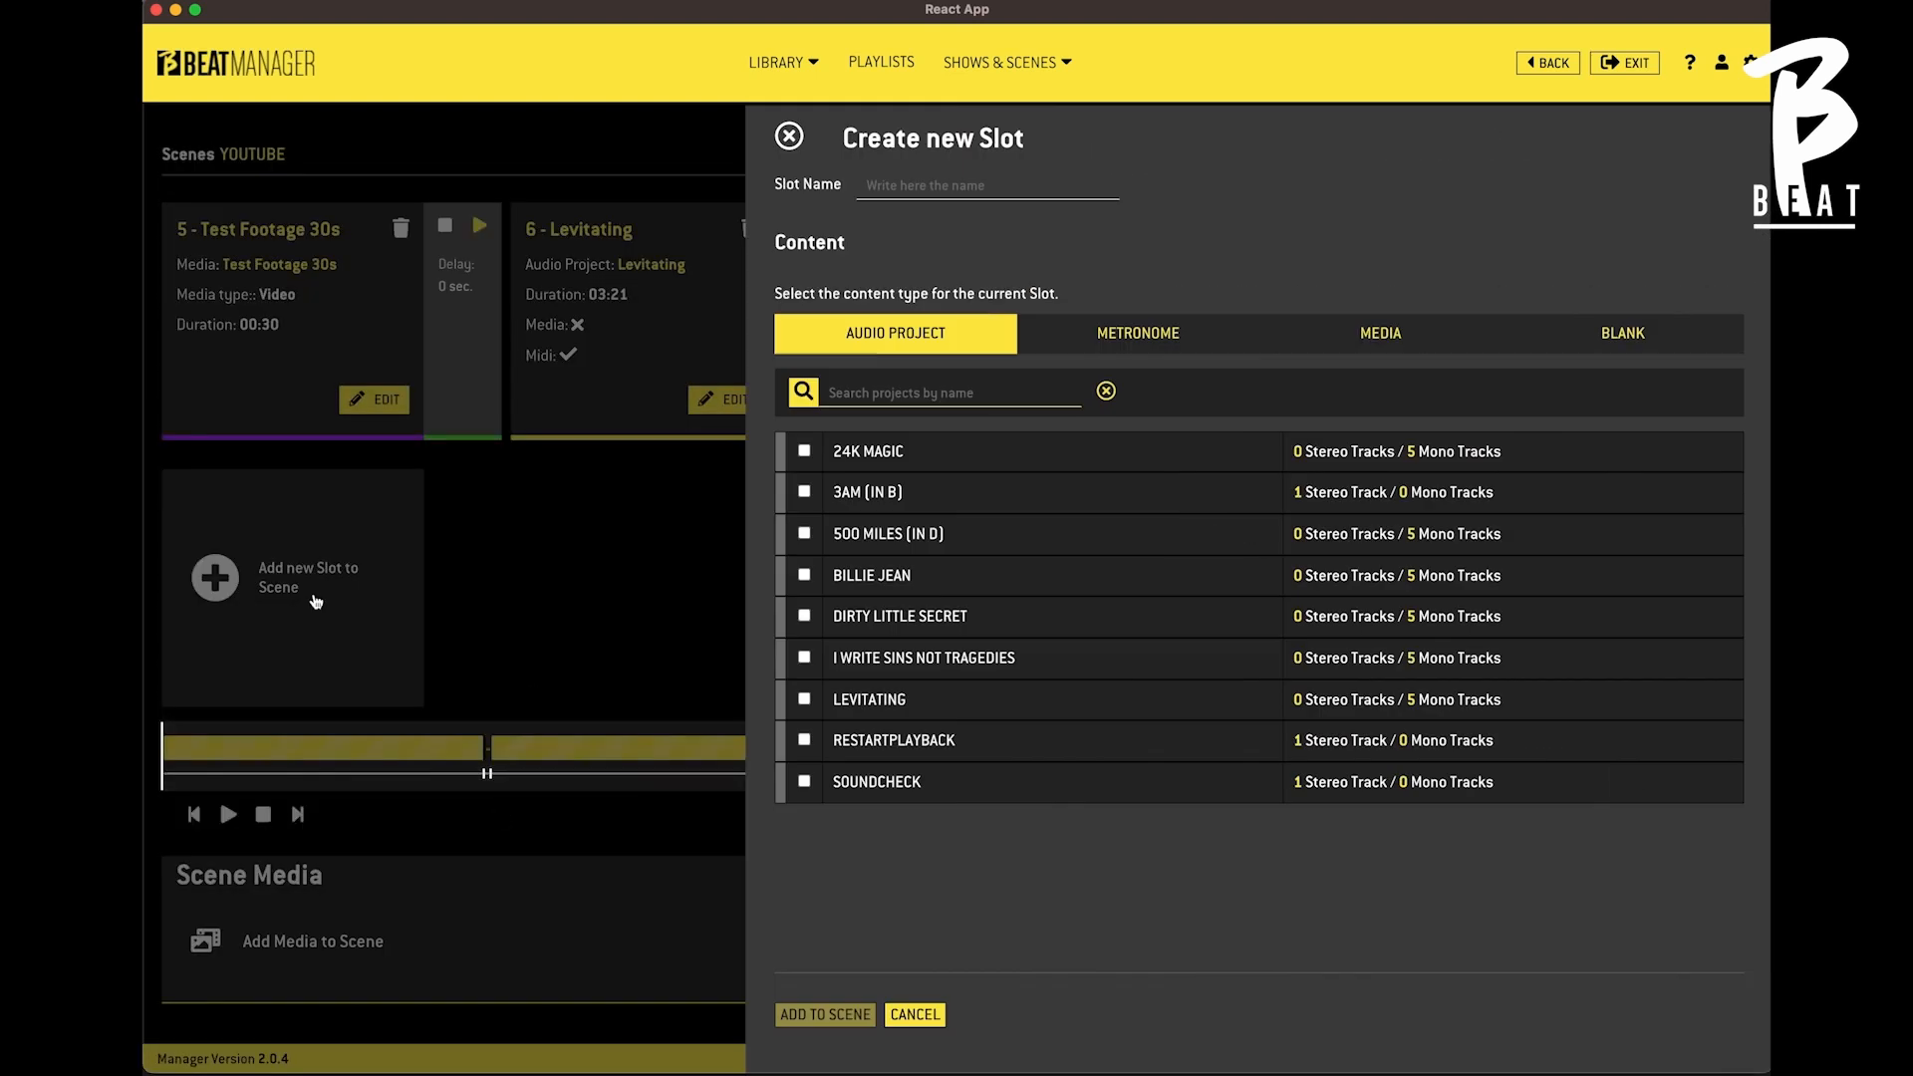
left_click(804, 577)
left_click(855, 1025)
scroll(763, 691, "up", 5)
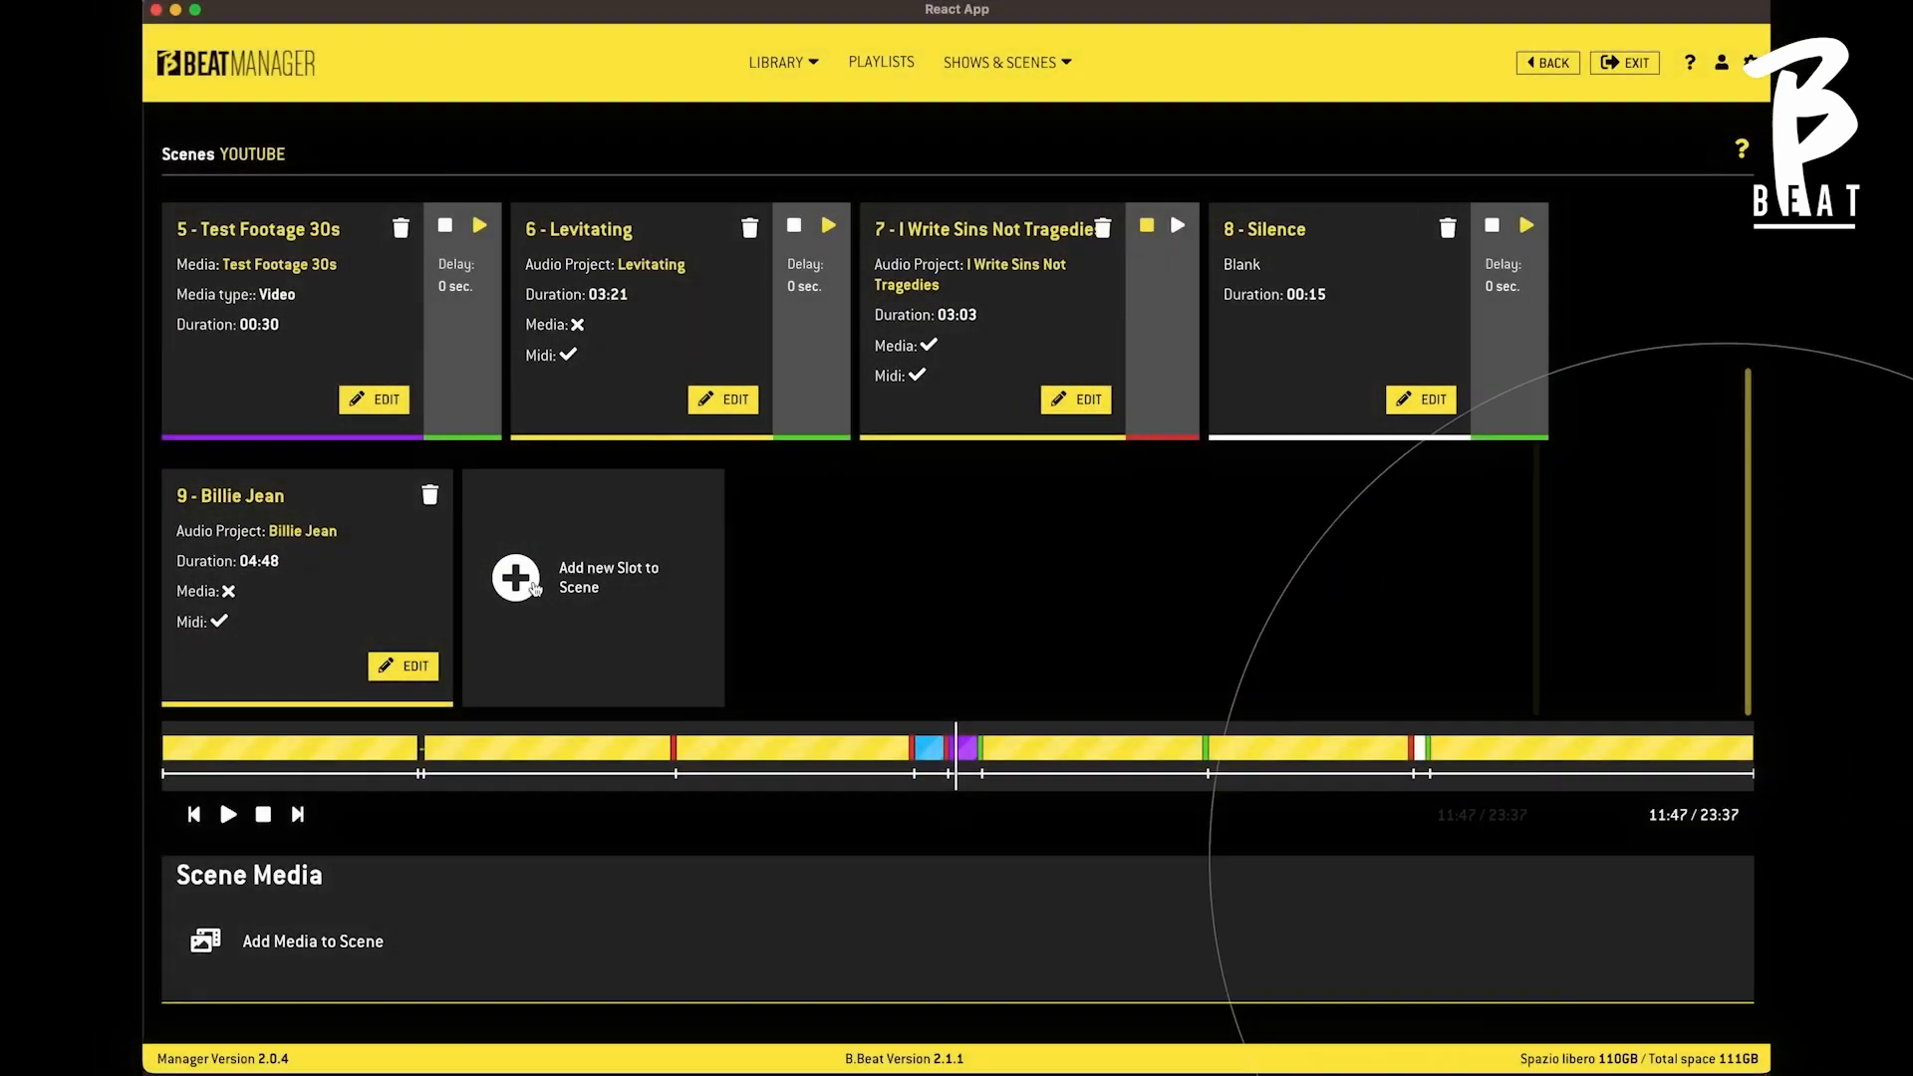
Step: Add the Dirty Little Secret audio project as slot 10 and review the scene's slots
left_click(516, 578)
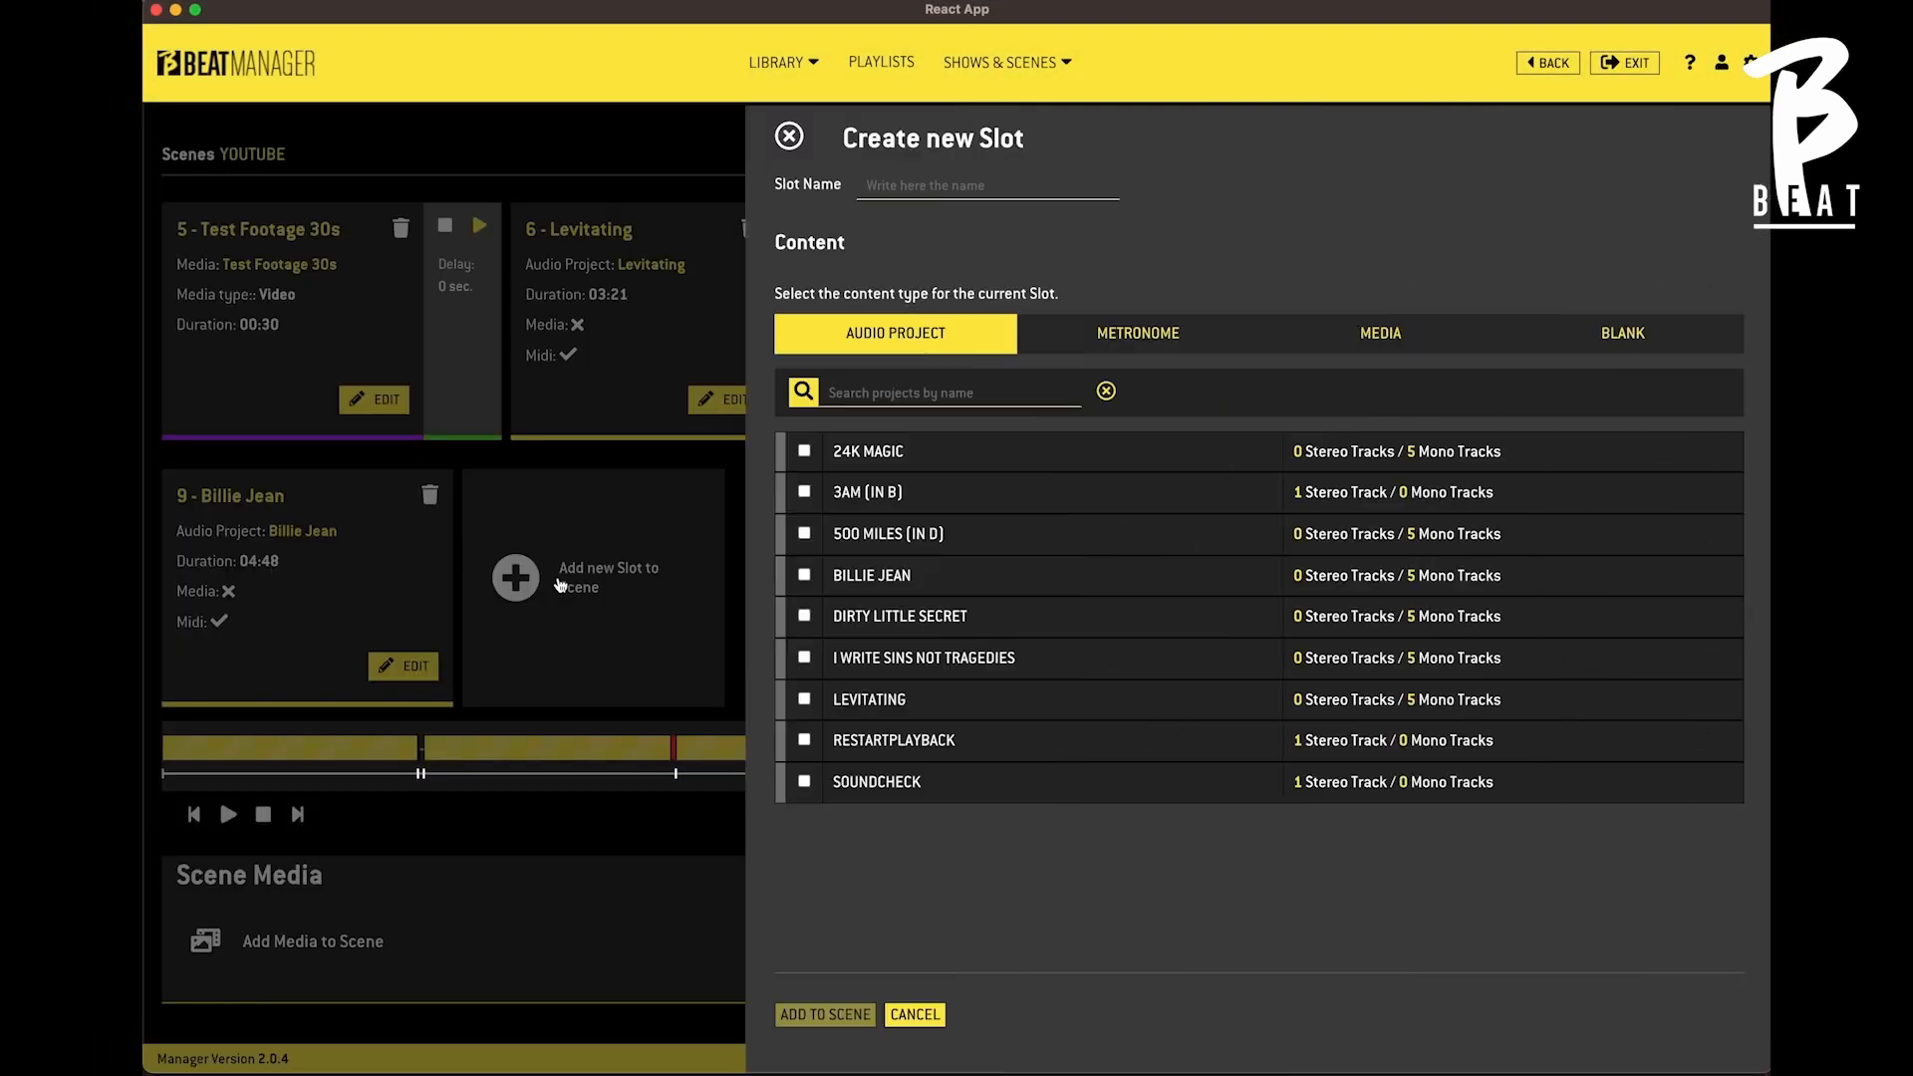
left_click(804, 617)
left_click(830, 1015)
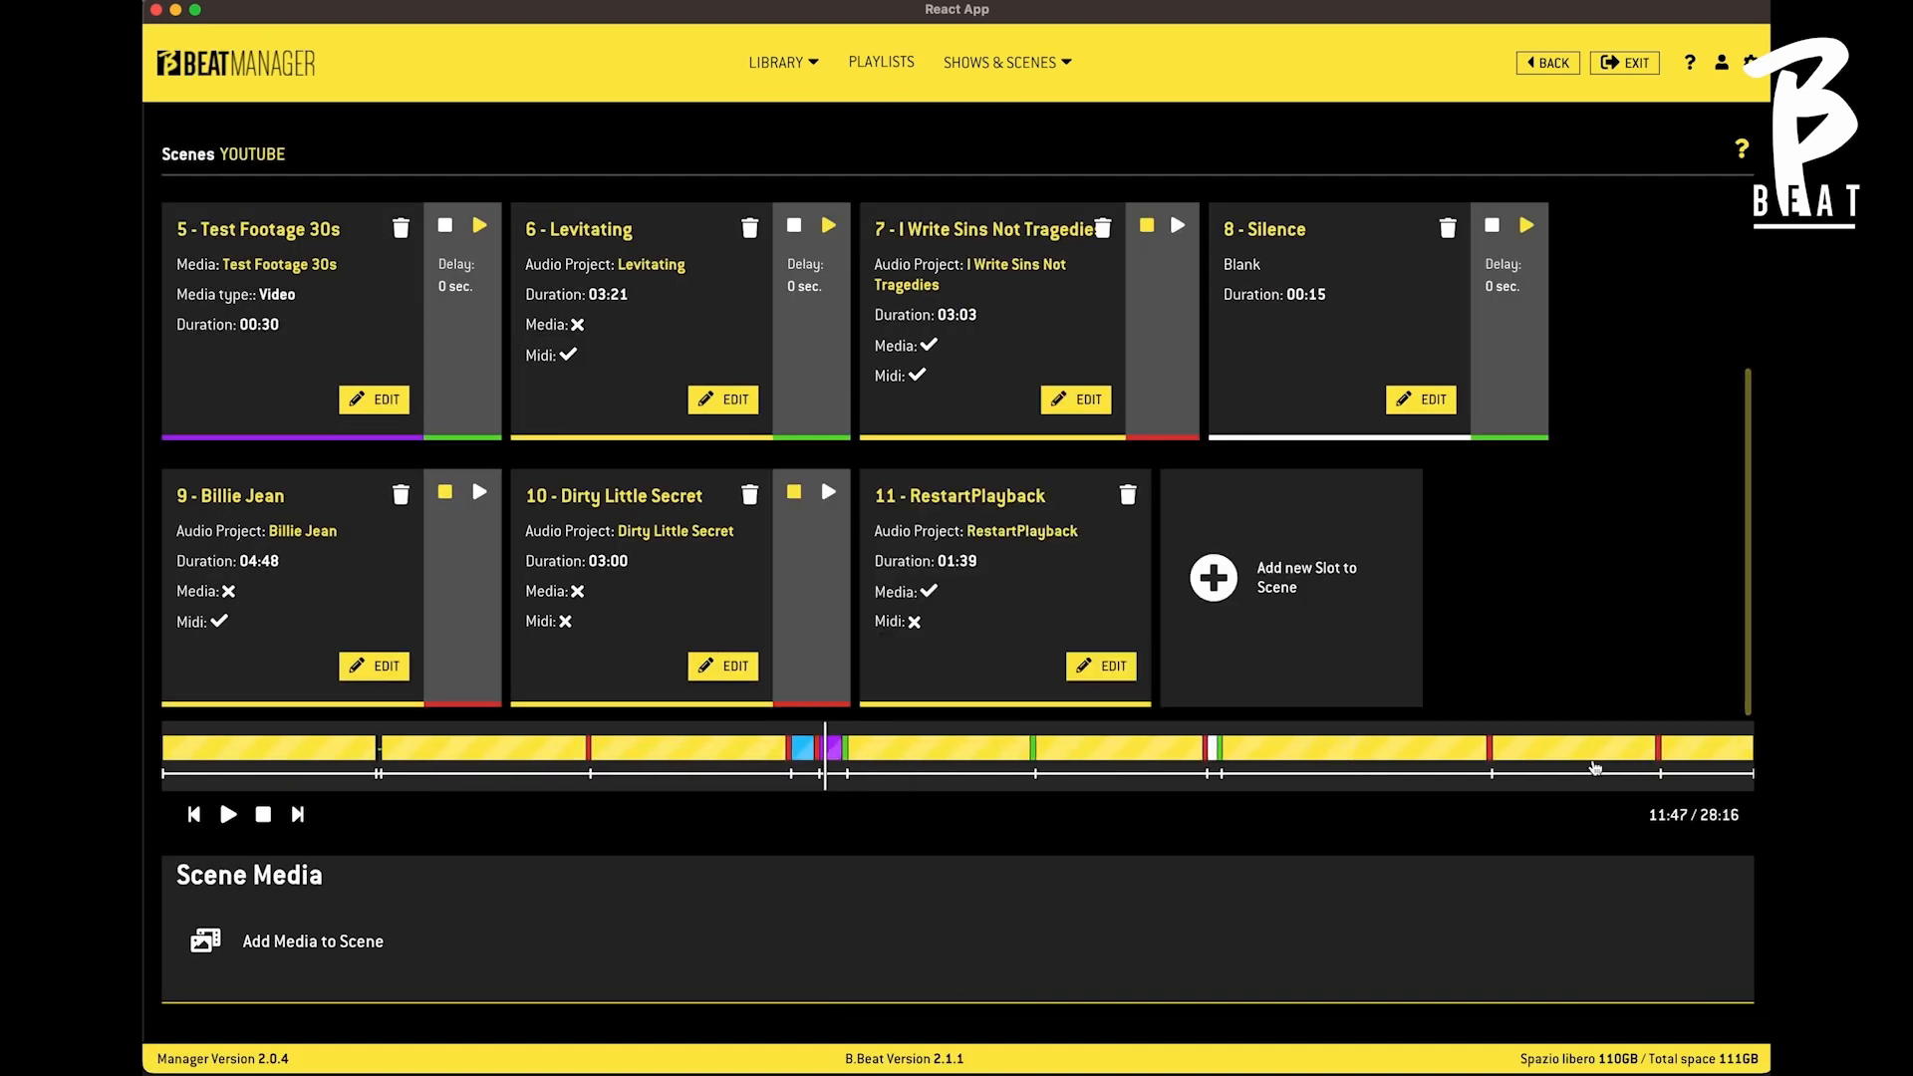
scroll(1408, 700, "up", 3)
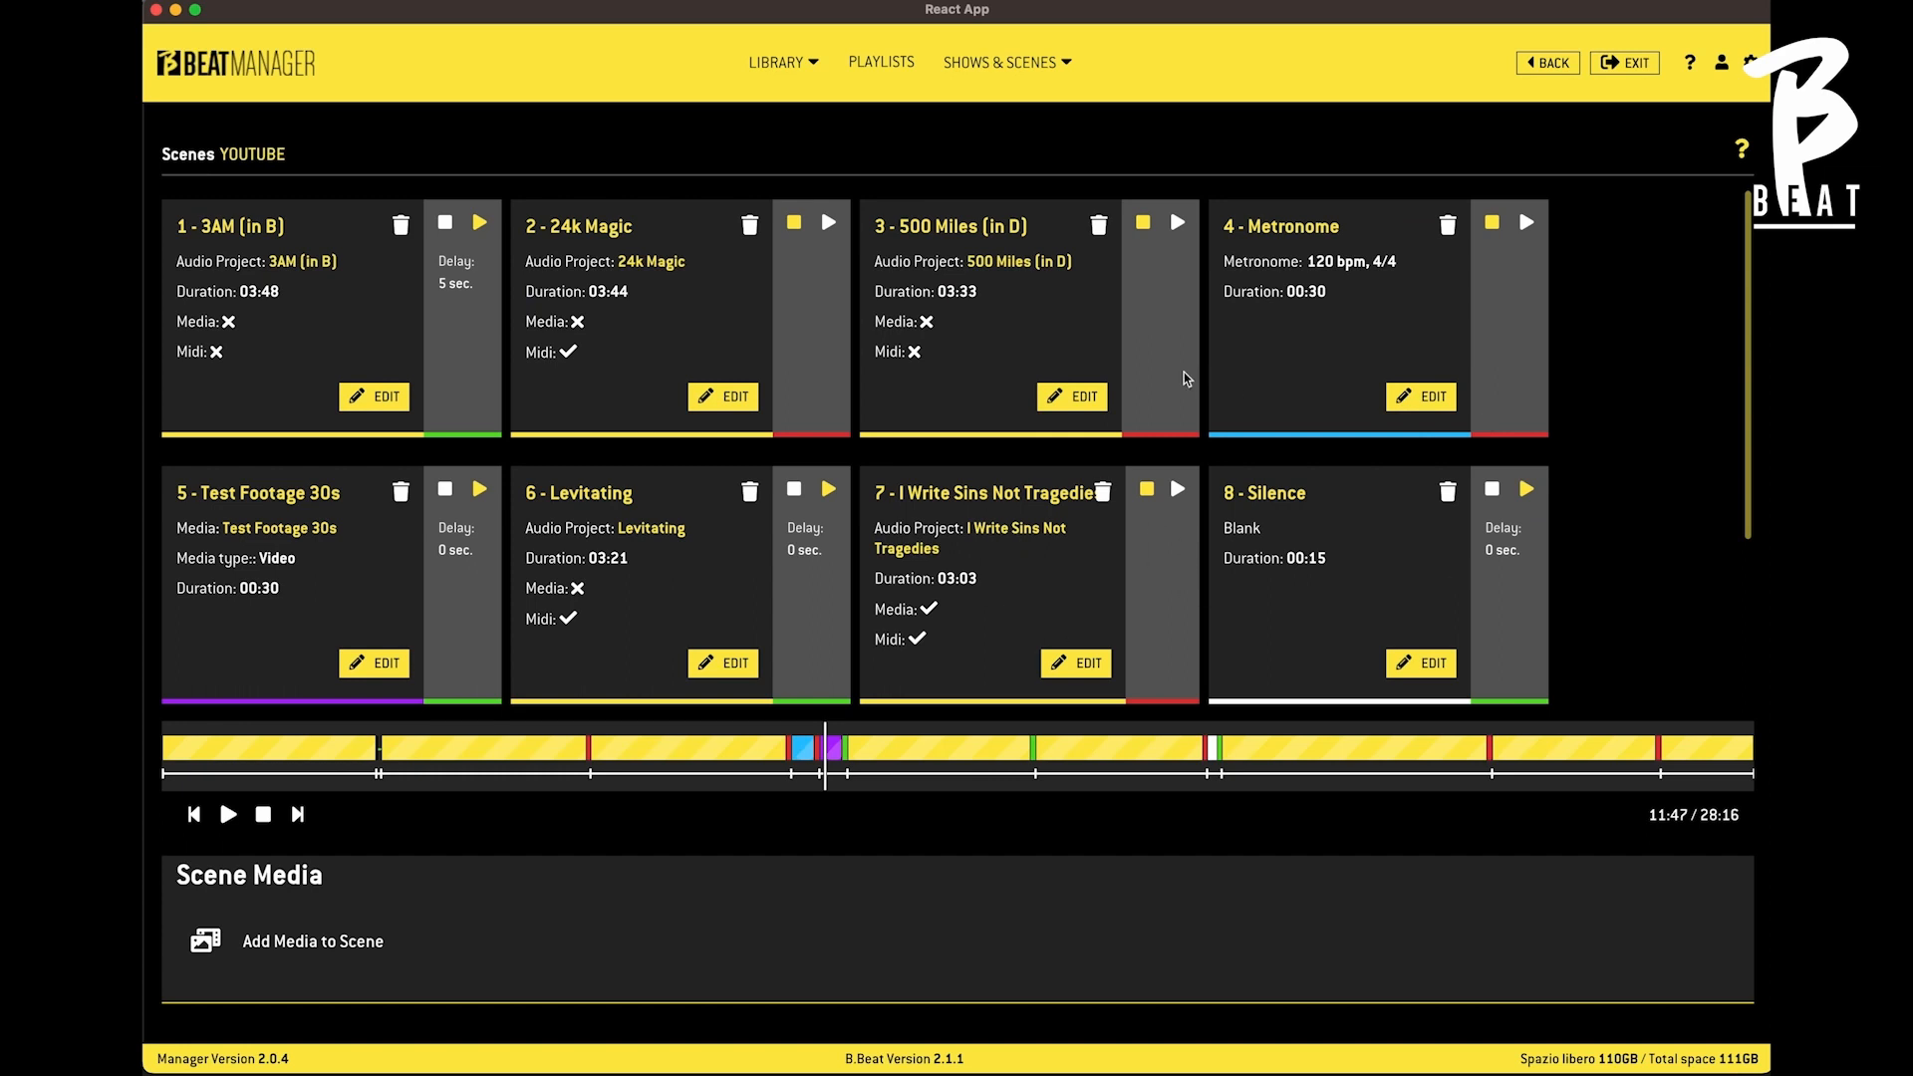
scroll(1184, 373, "down", 3)
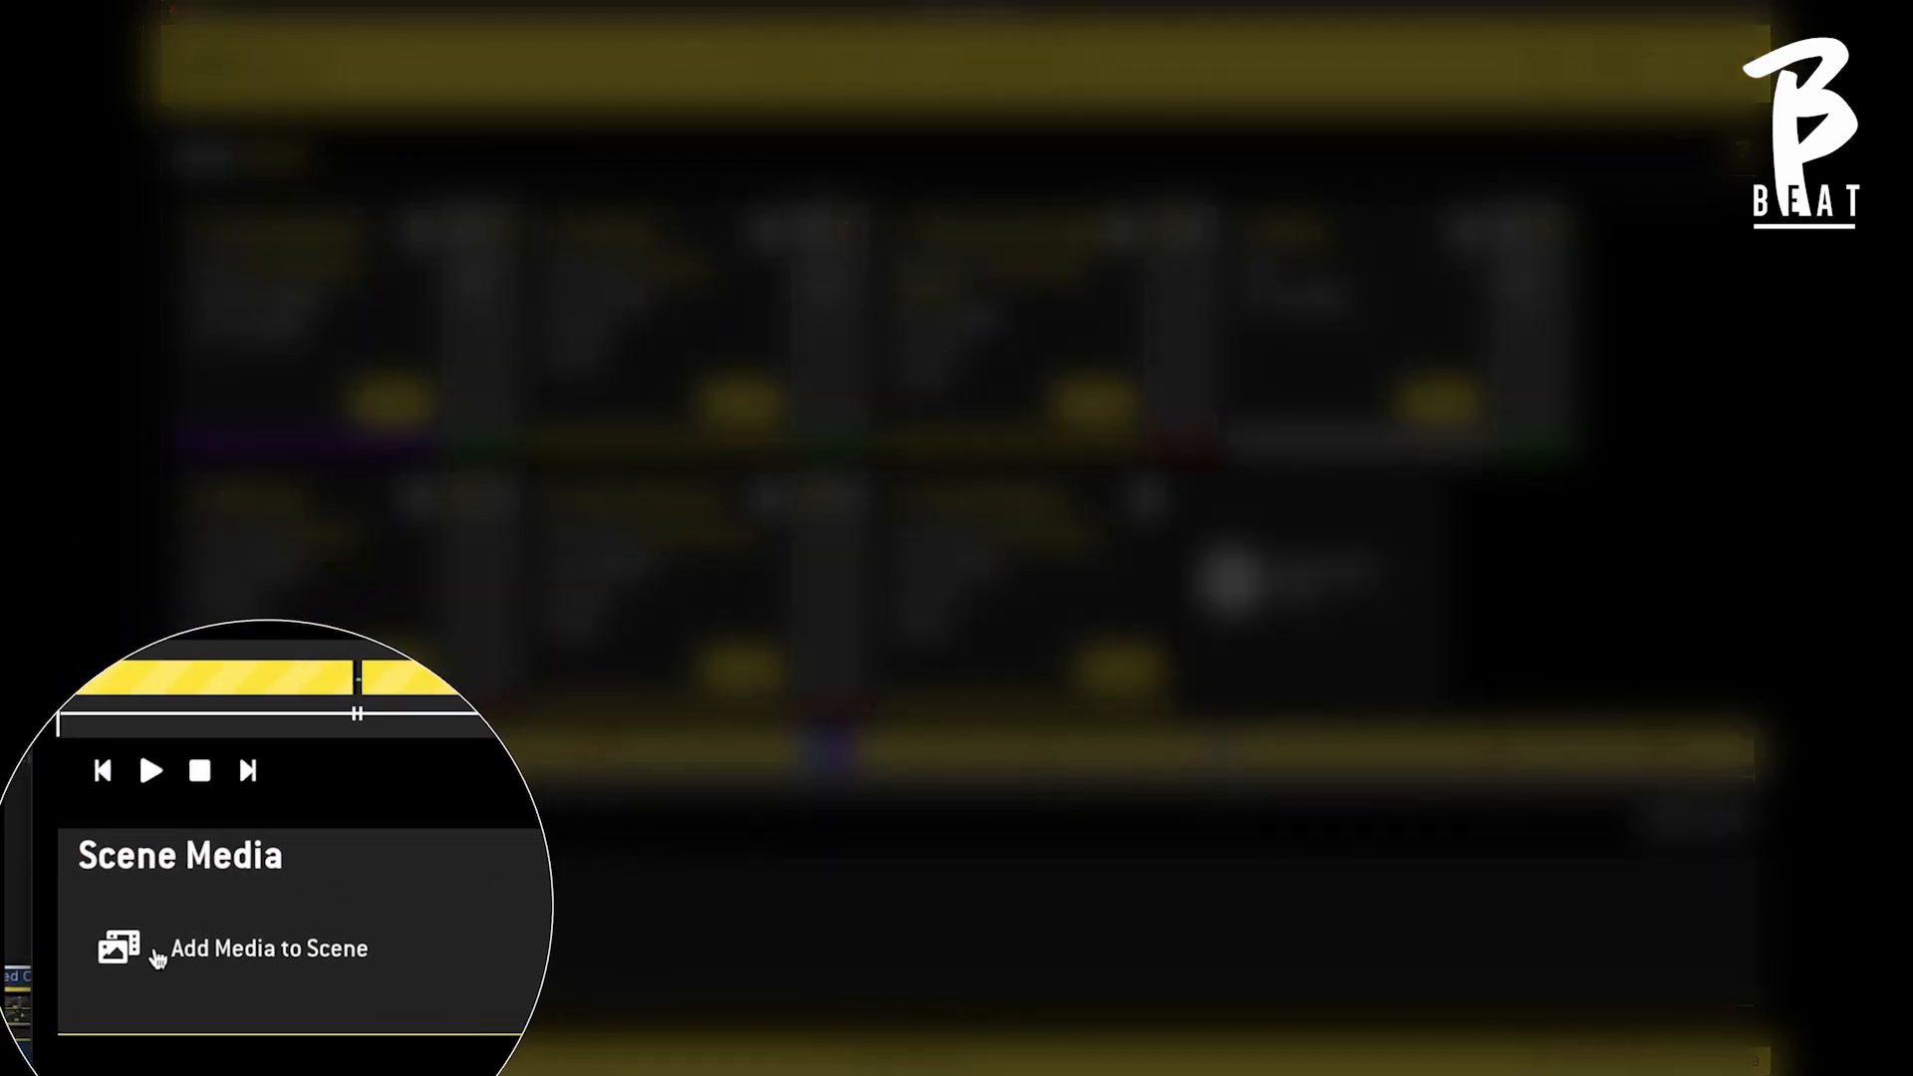
Step: Set the Spiral Cell Logo Black Background image as the Youtube scene's media and review the scene's slots
left_click(270, 912)
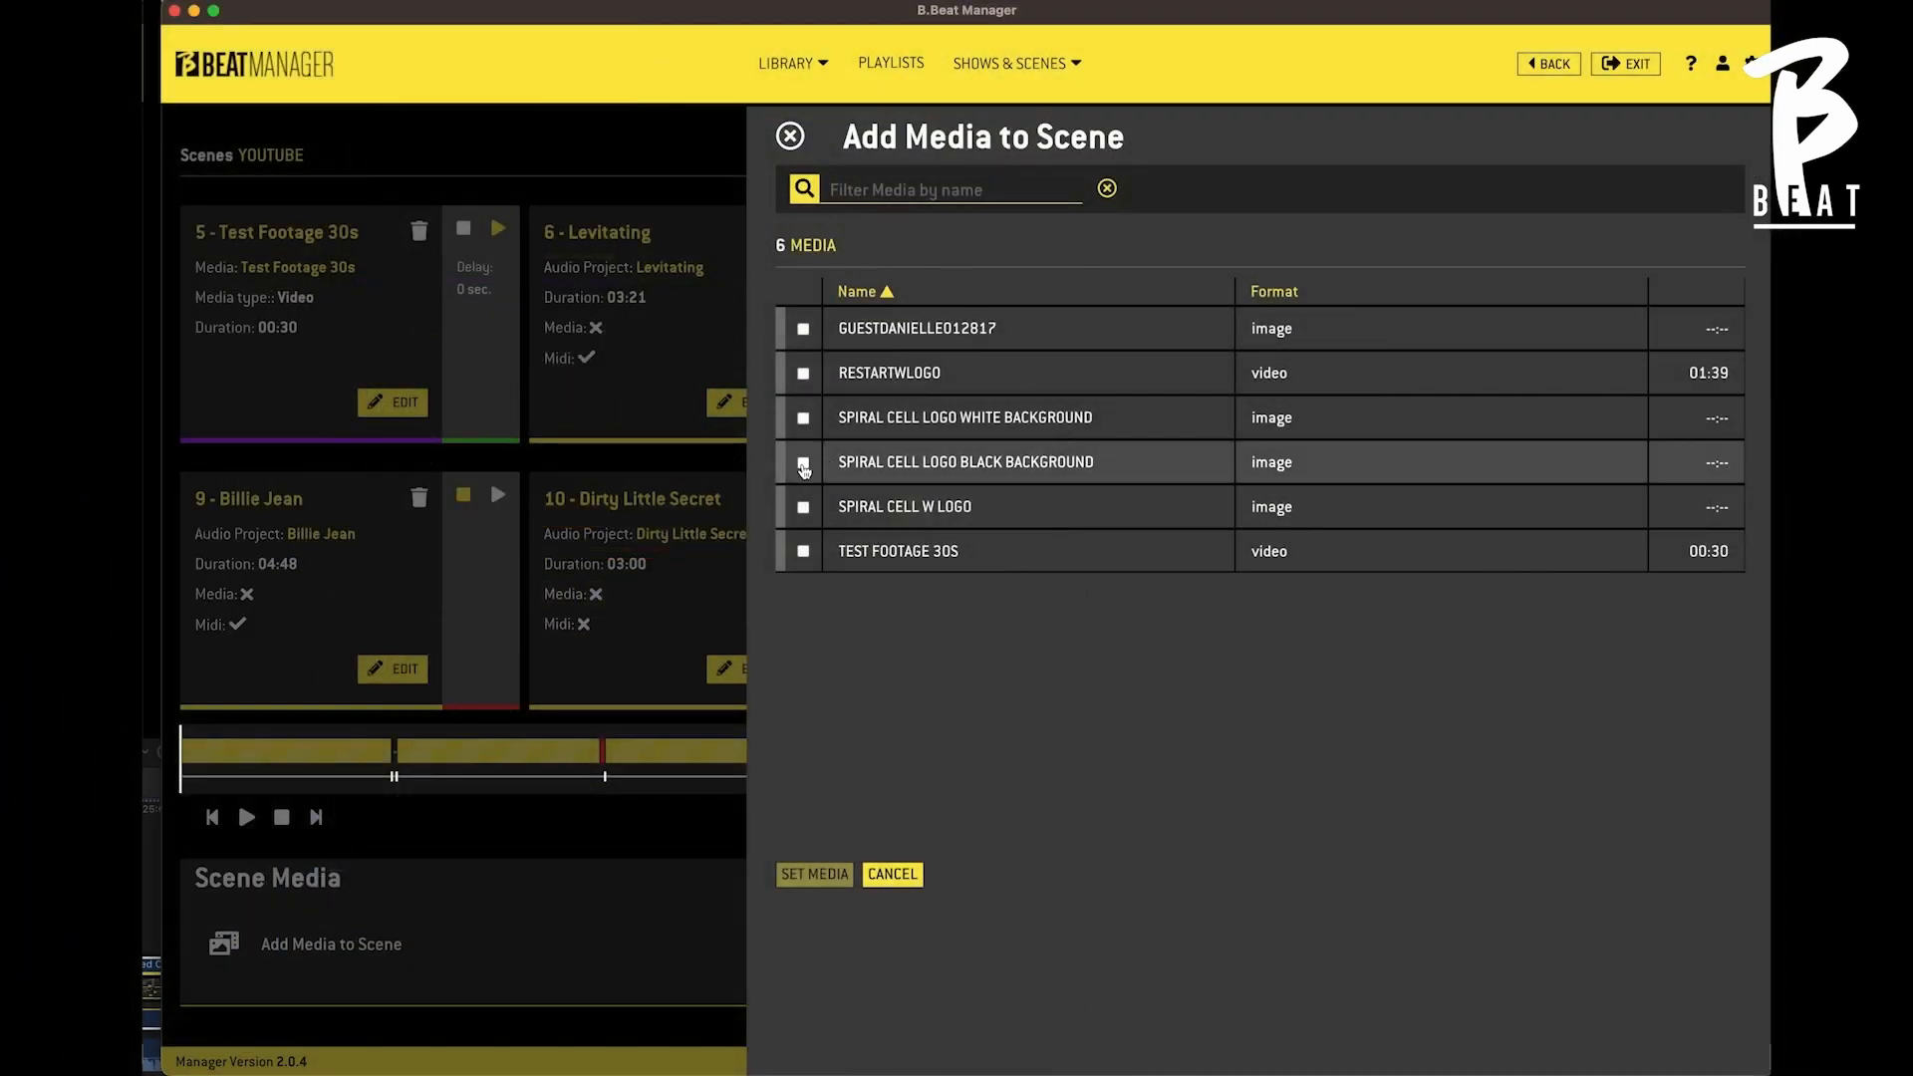
left_click(803, 465)
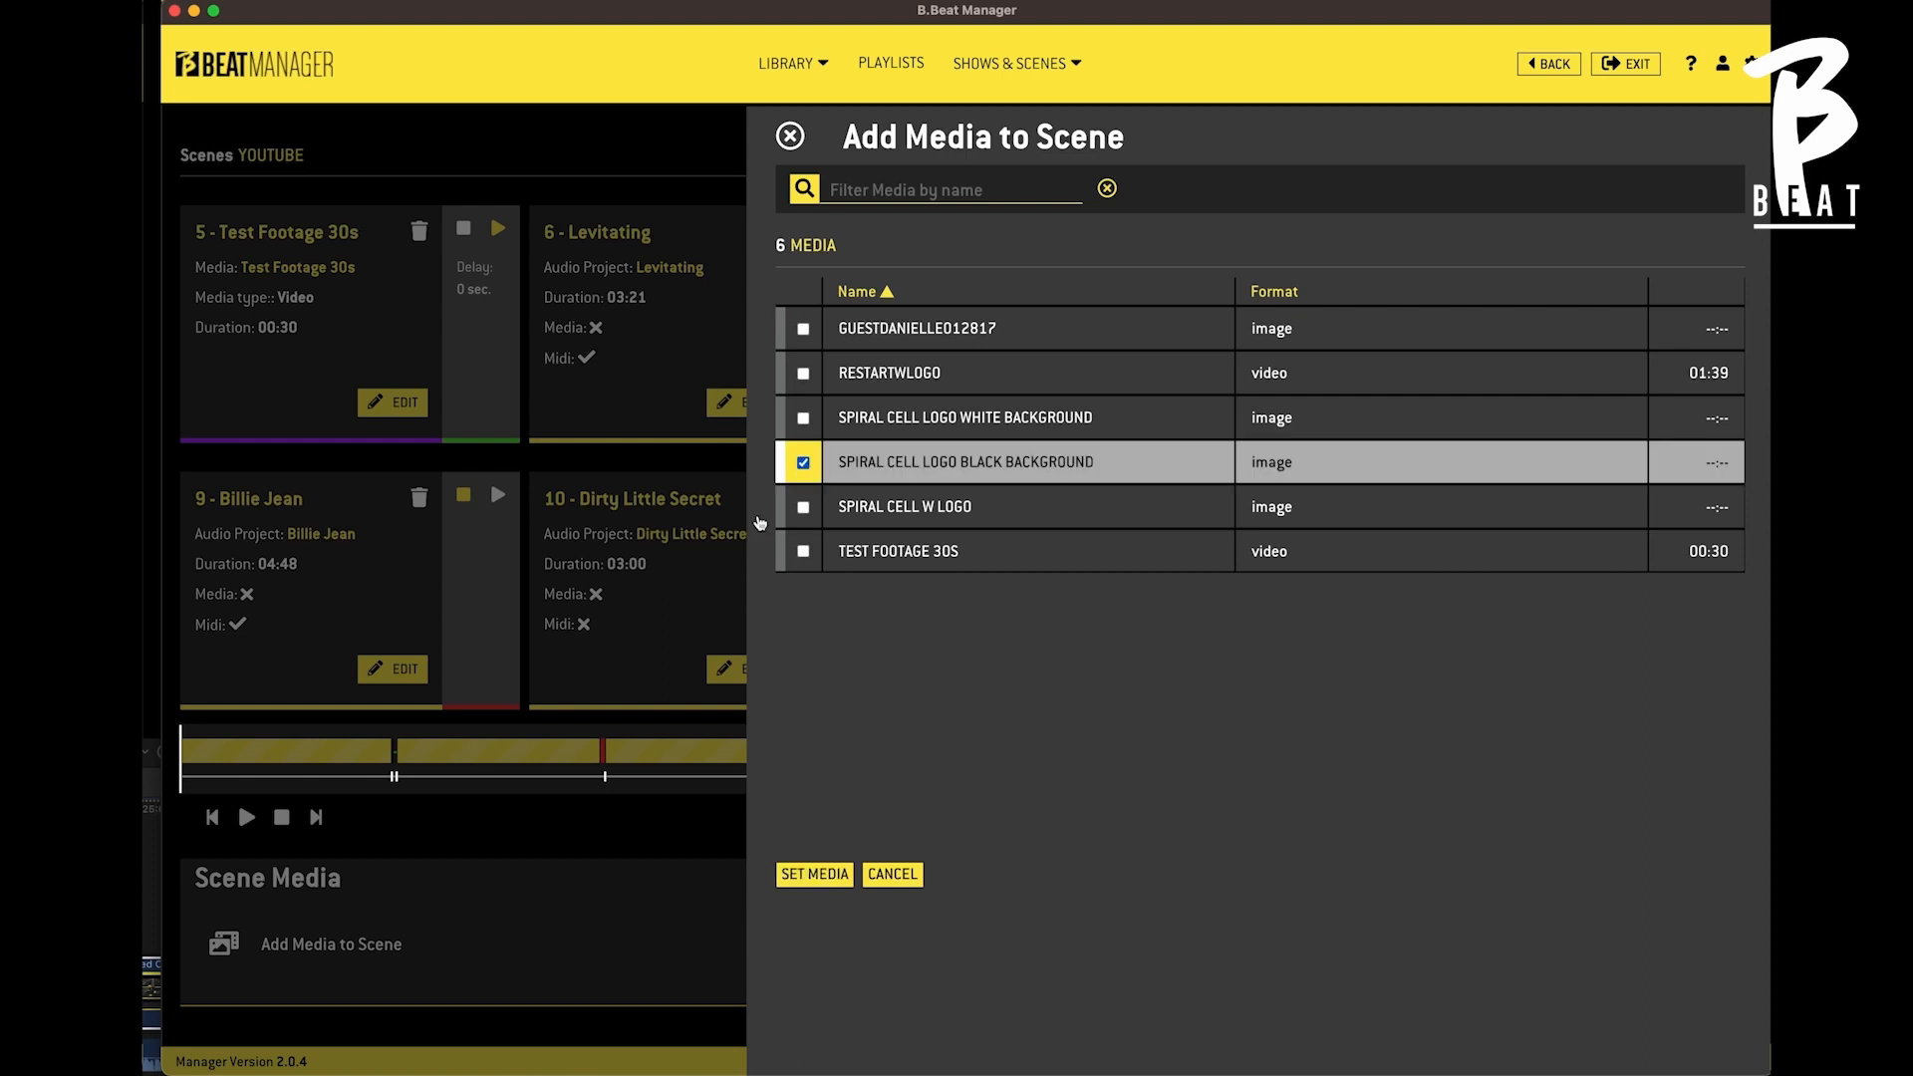
left_click(814, 875)
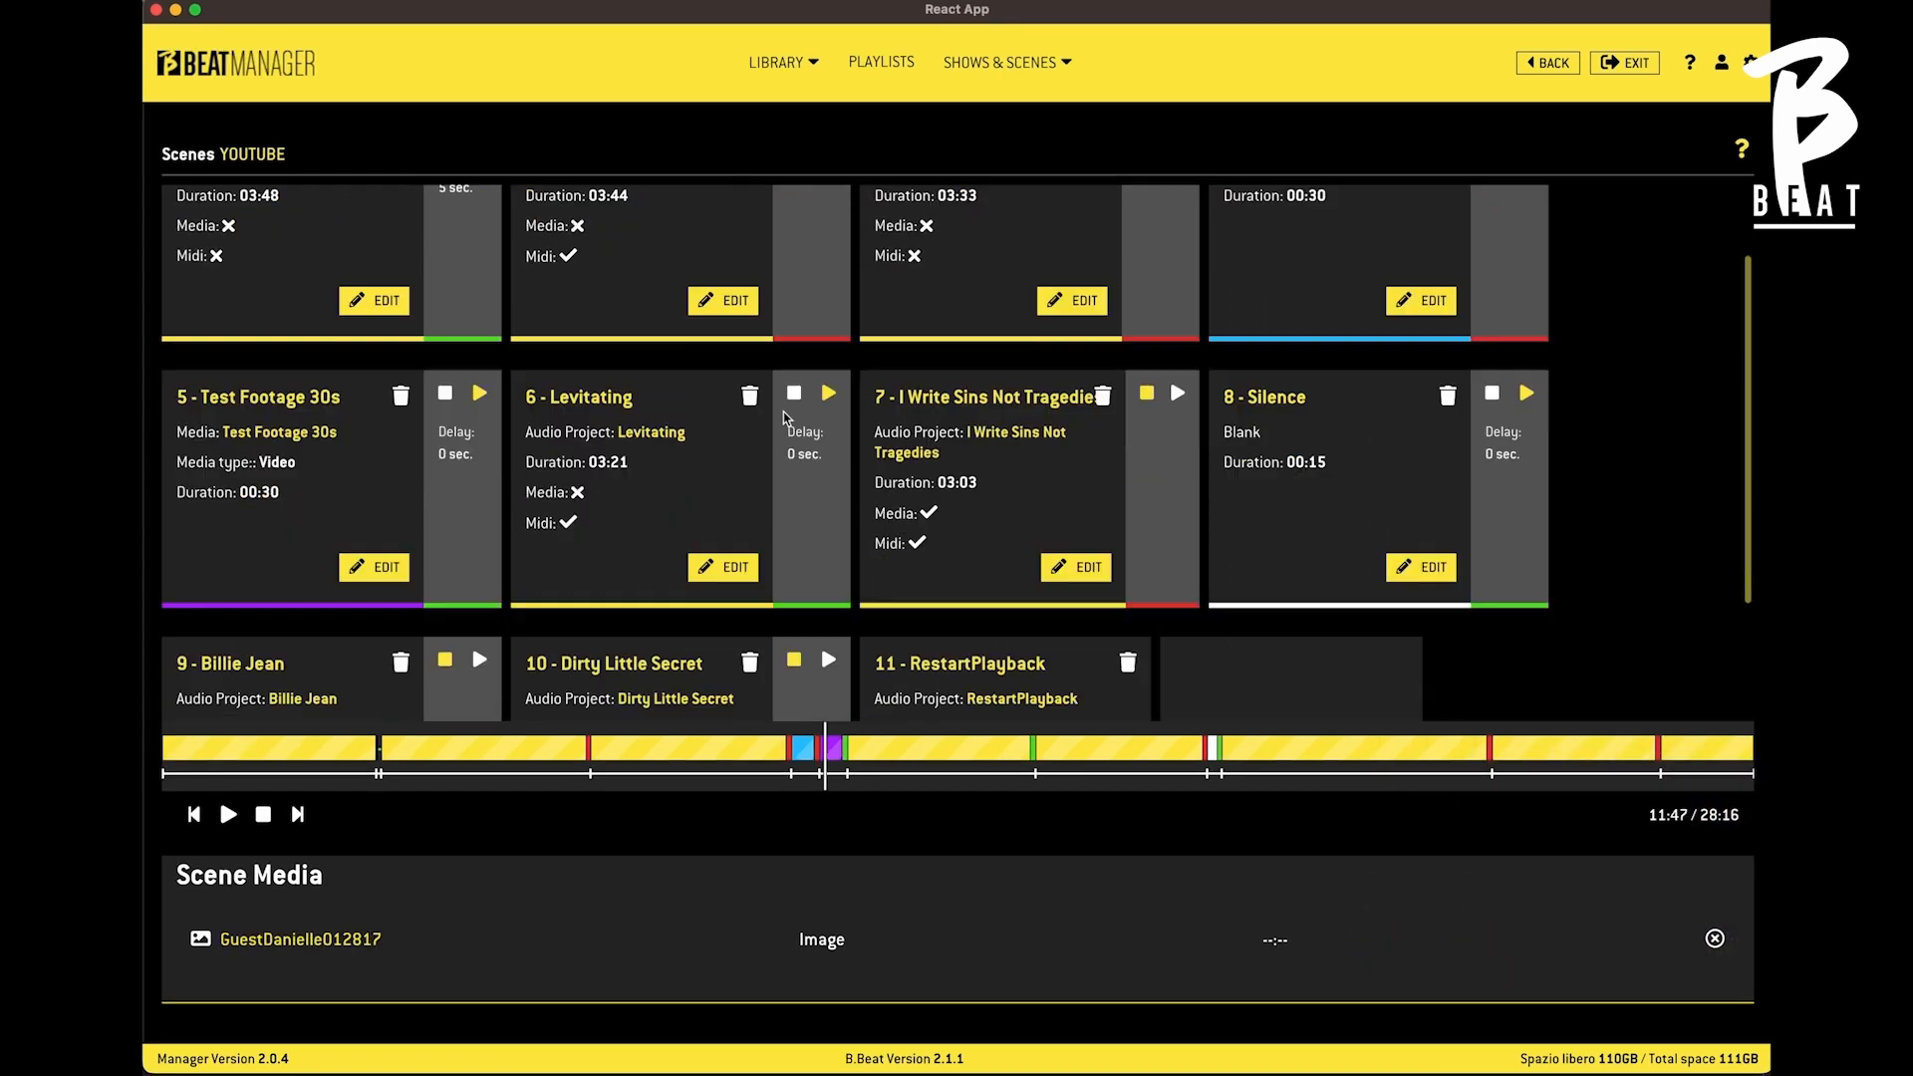
scroll(957, 448, "down", 3)
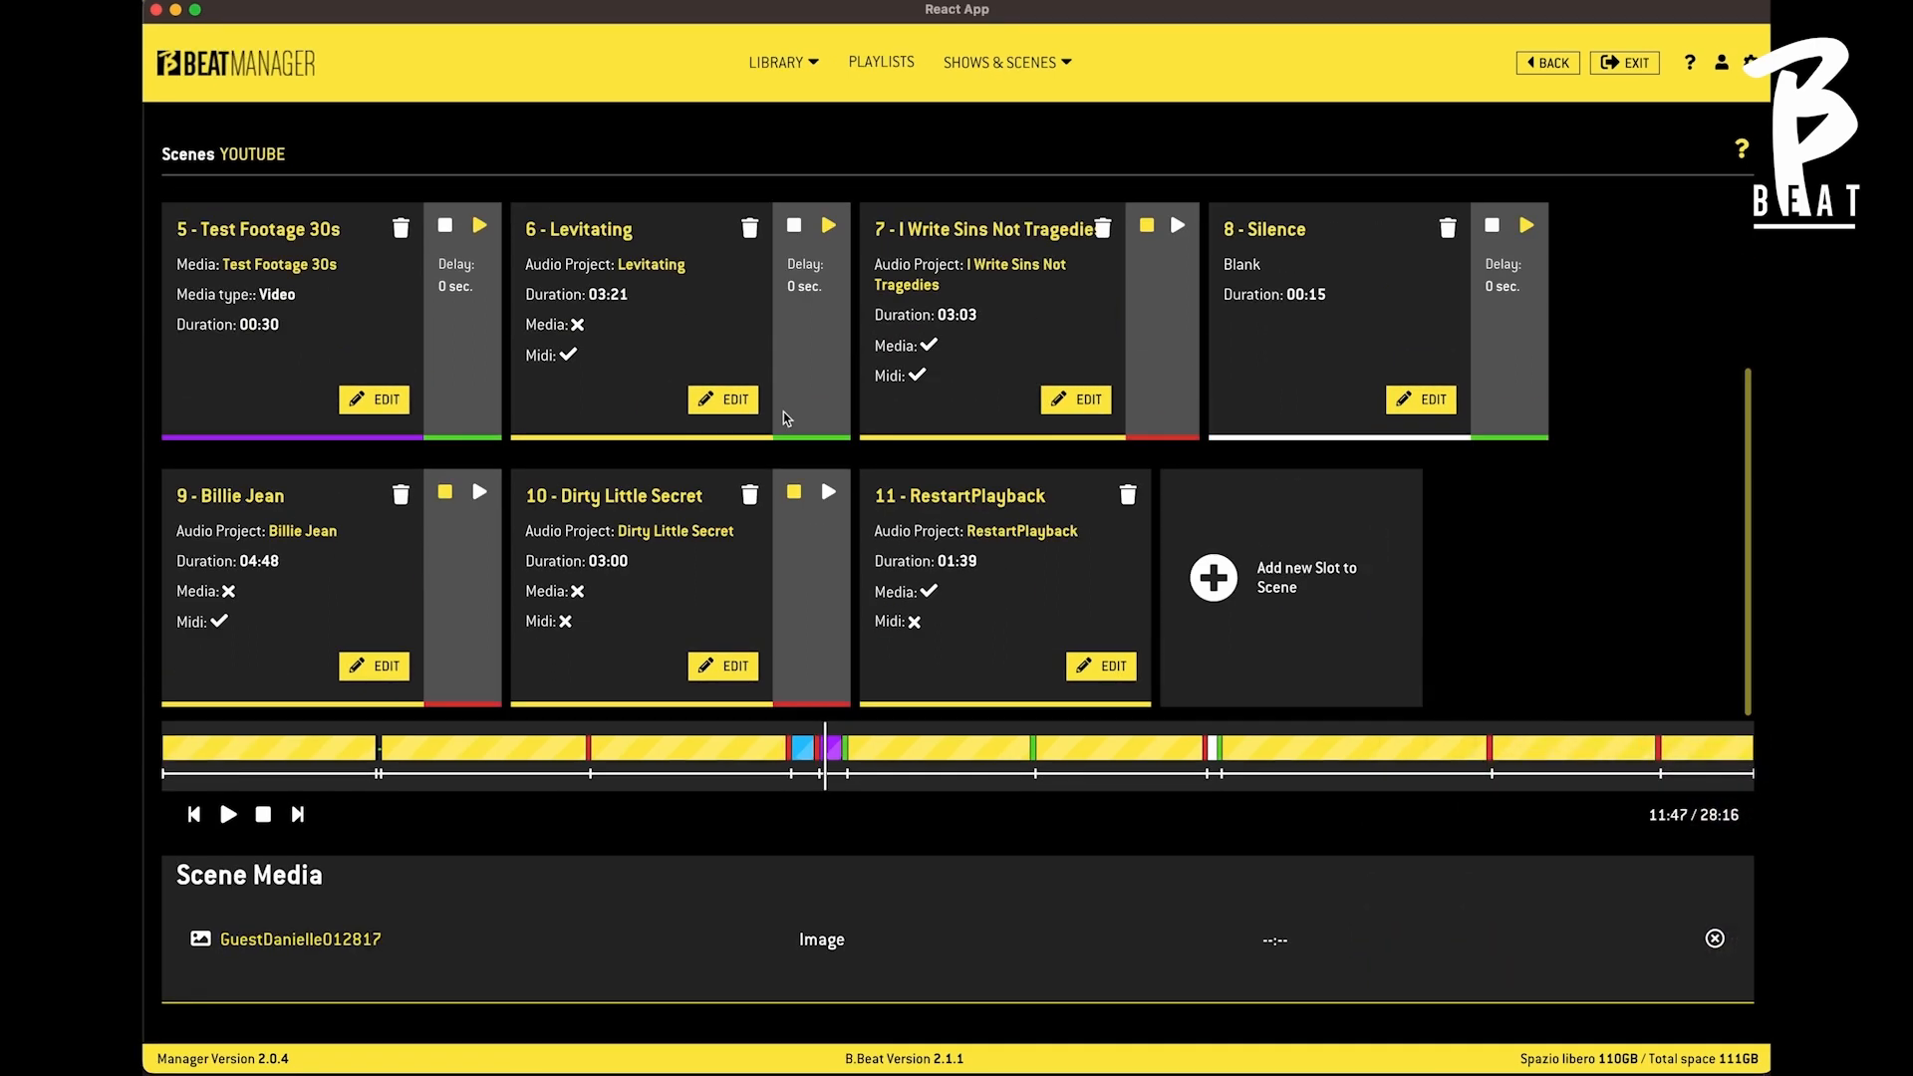
Step: Leave the Youtube scene and create a new scene titled Set 2
left_click(1548, 63)
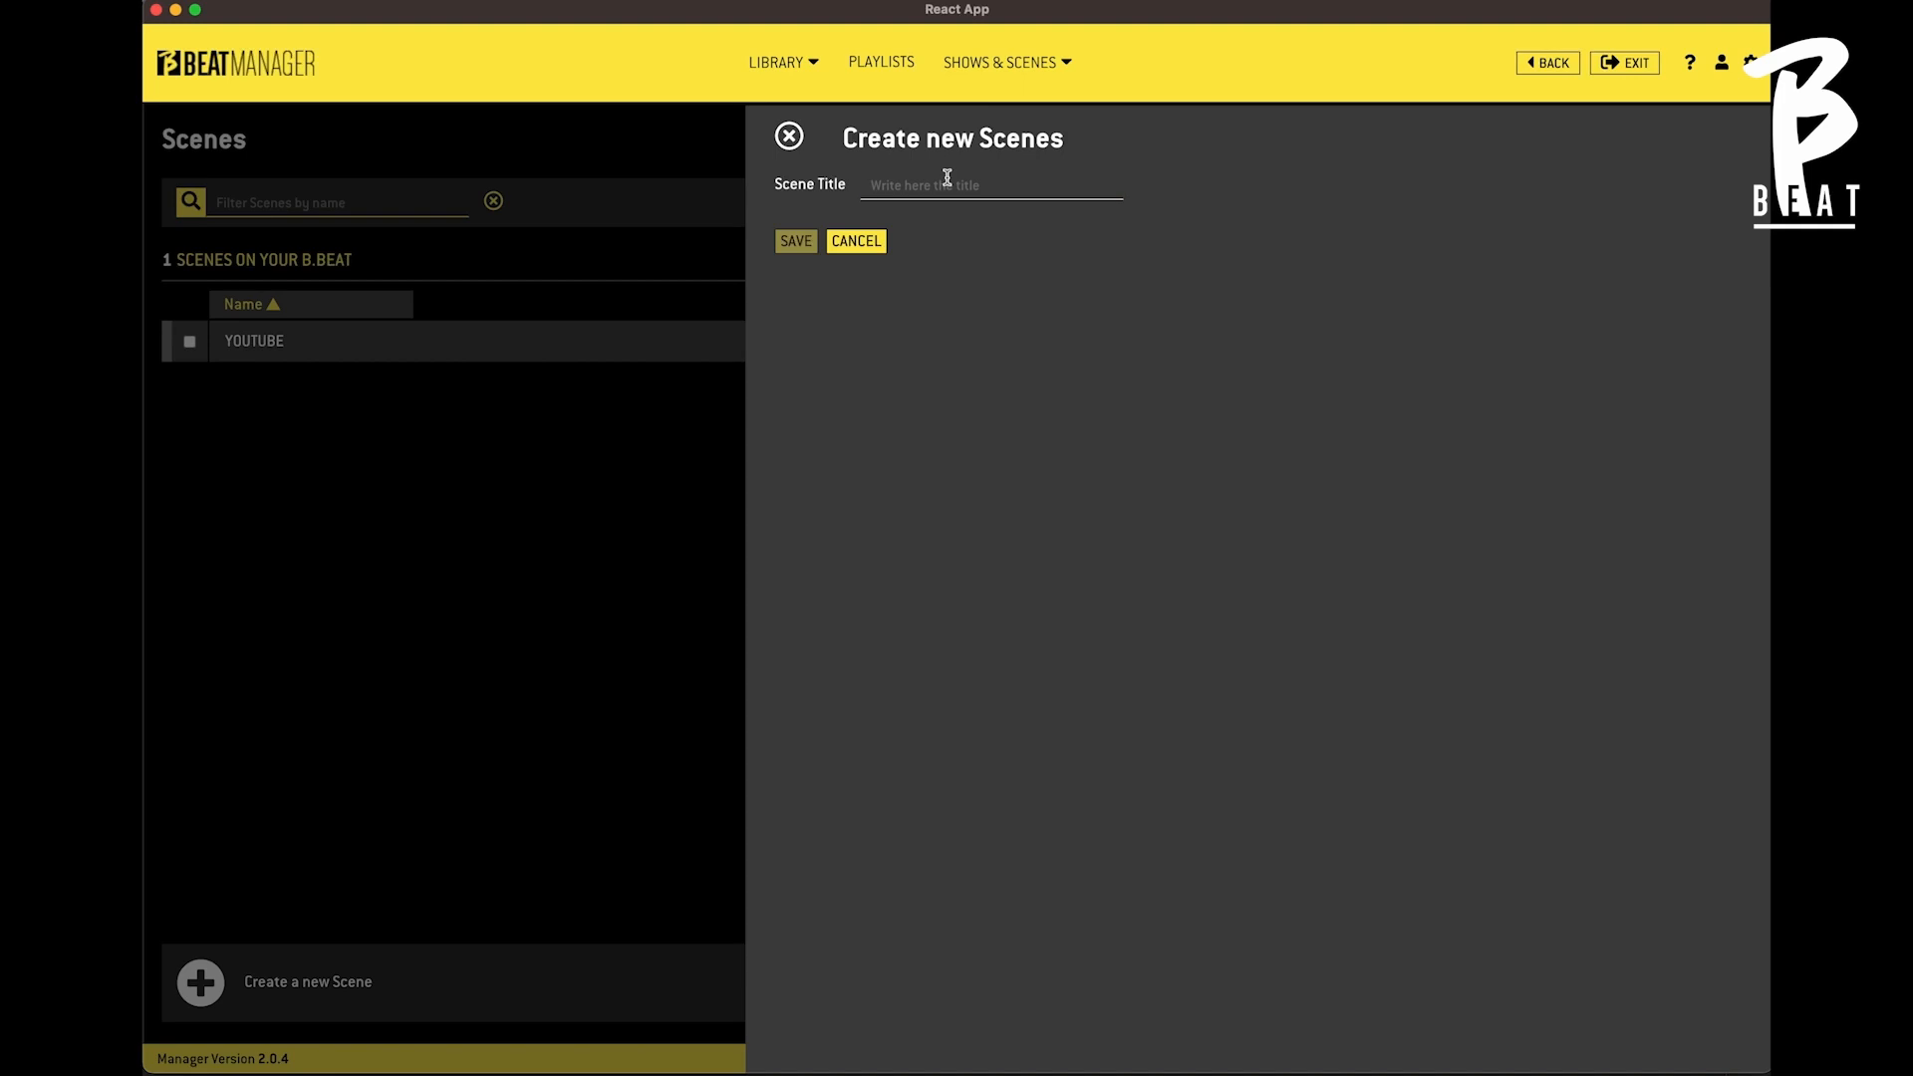
left_click(946, 186)
type("S")
left_click(797, 243)
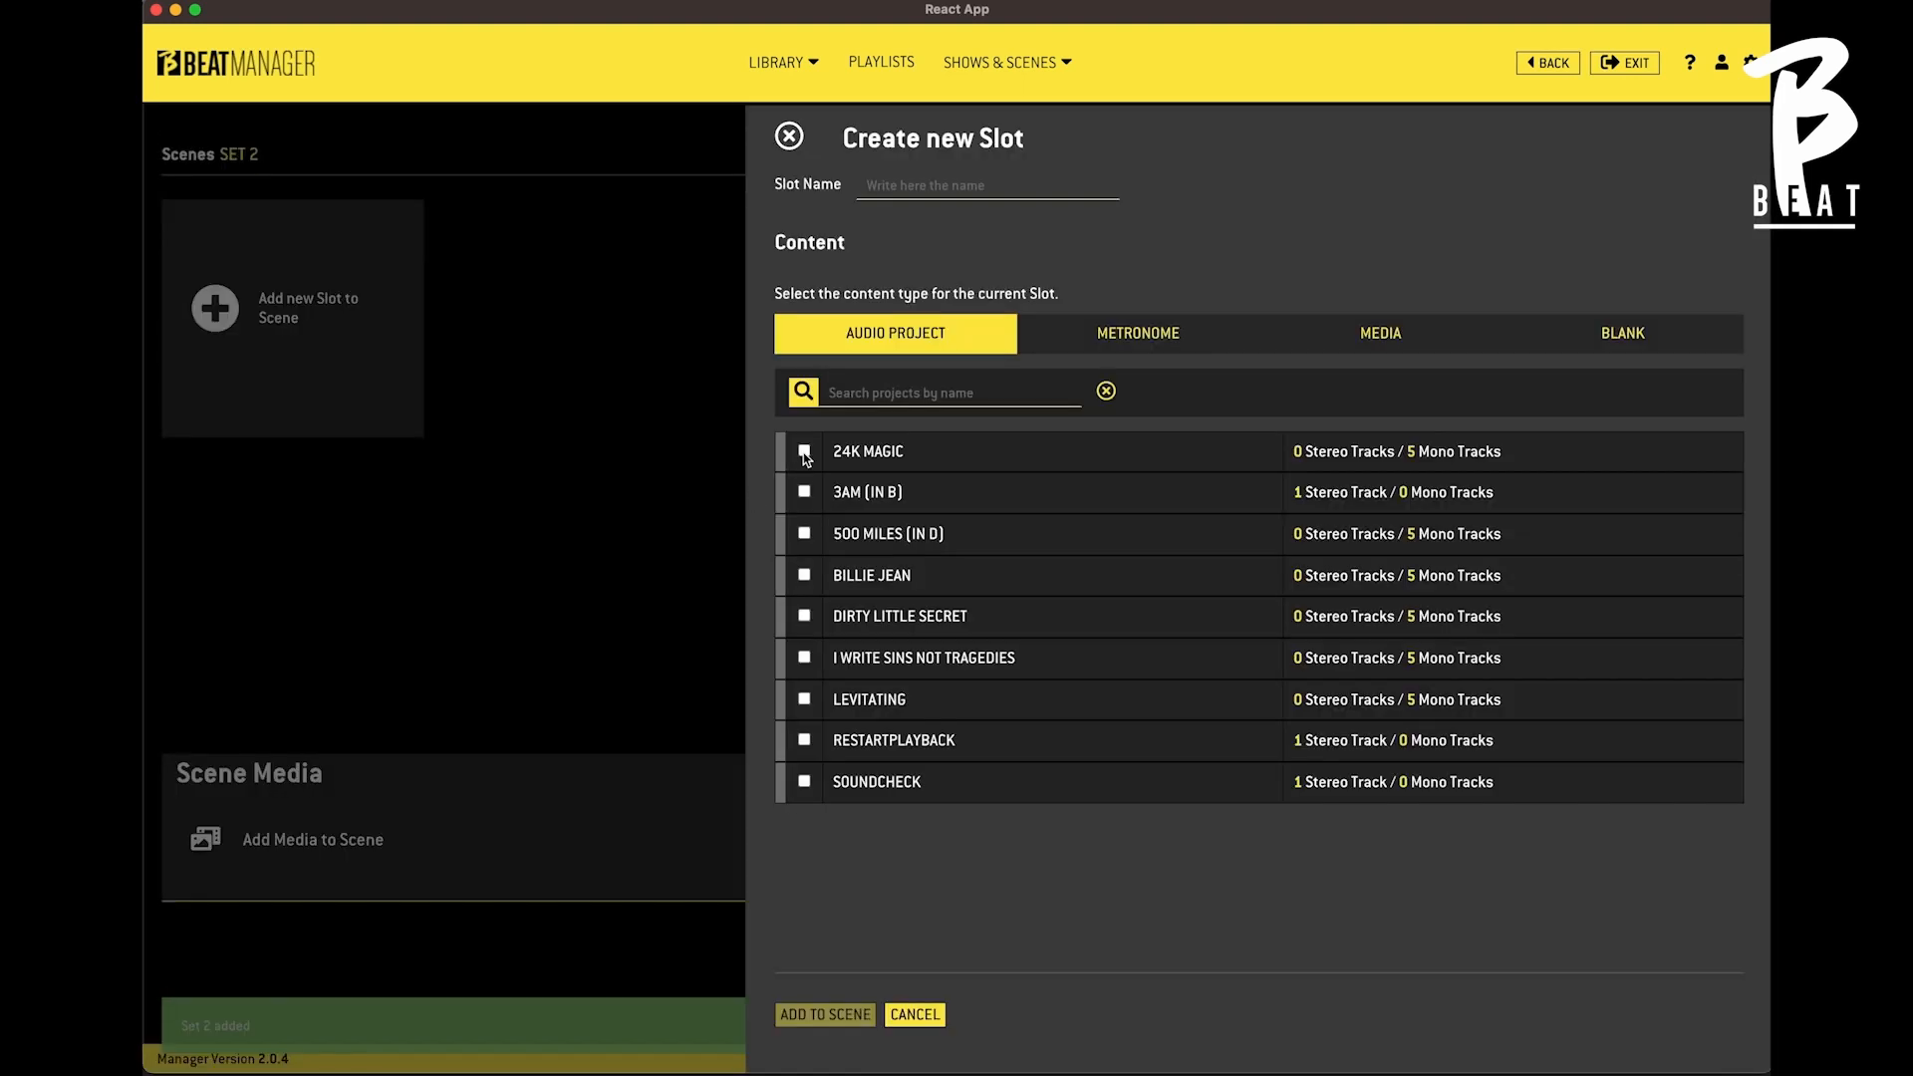
Step: Add the 24K Magic audio project as Set 2's first slot and set the Spiral Cell W Logo image as its scene media
left_click(803, 450)
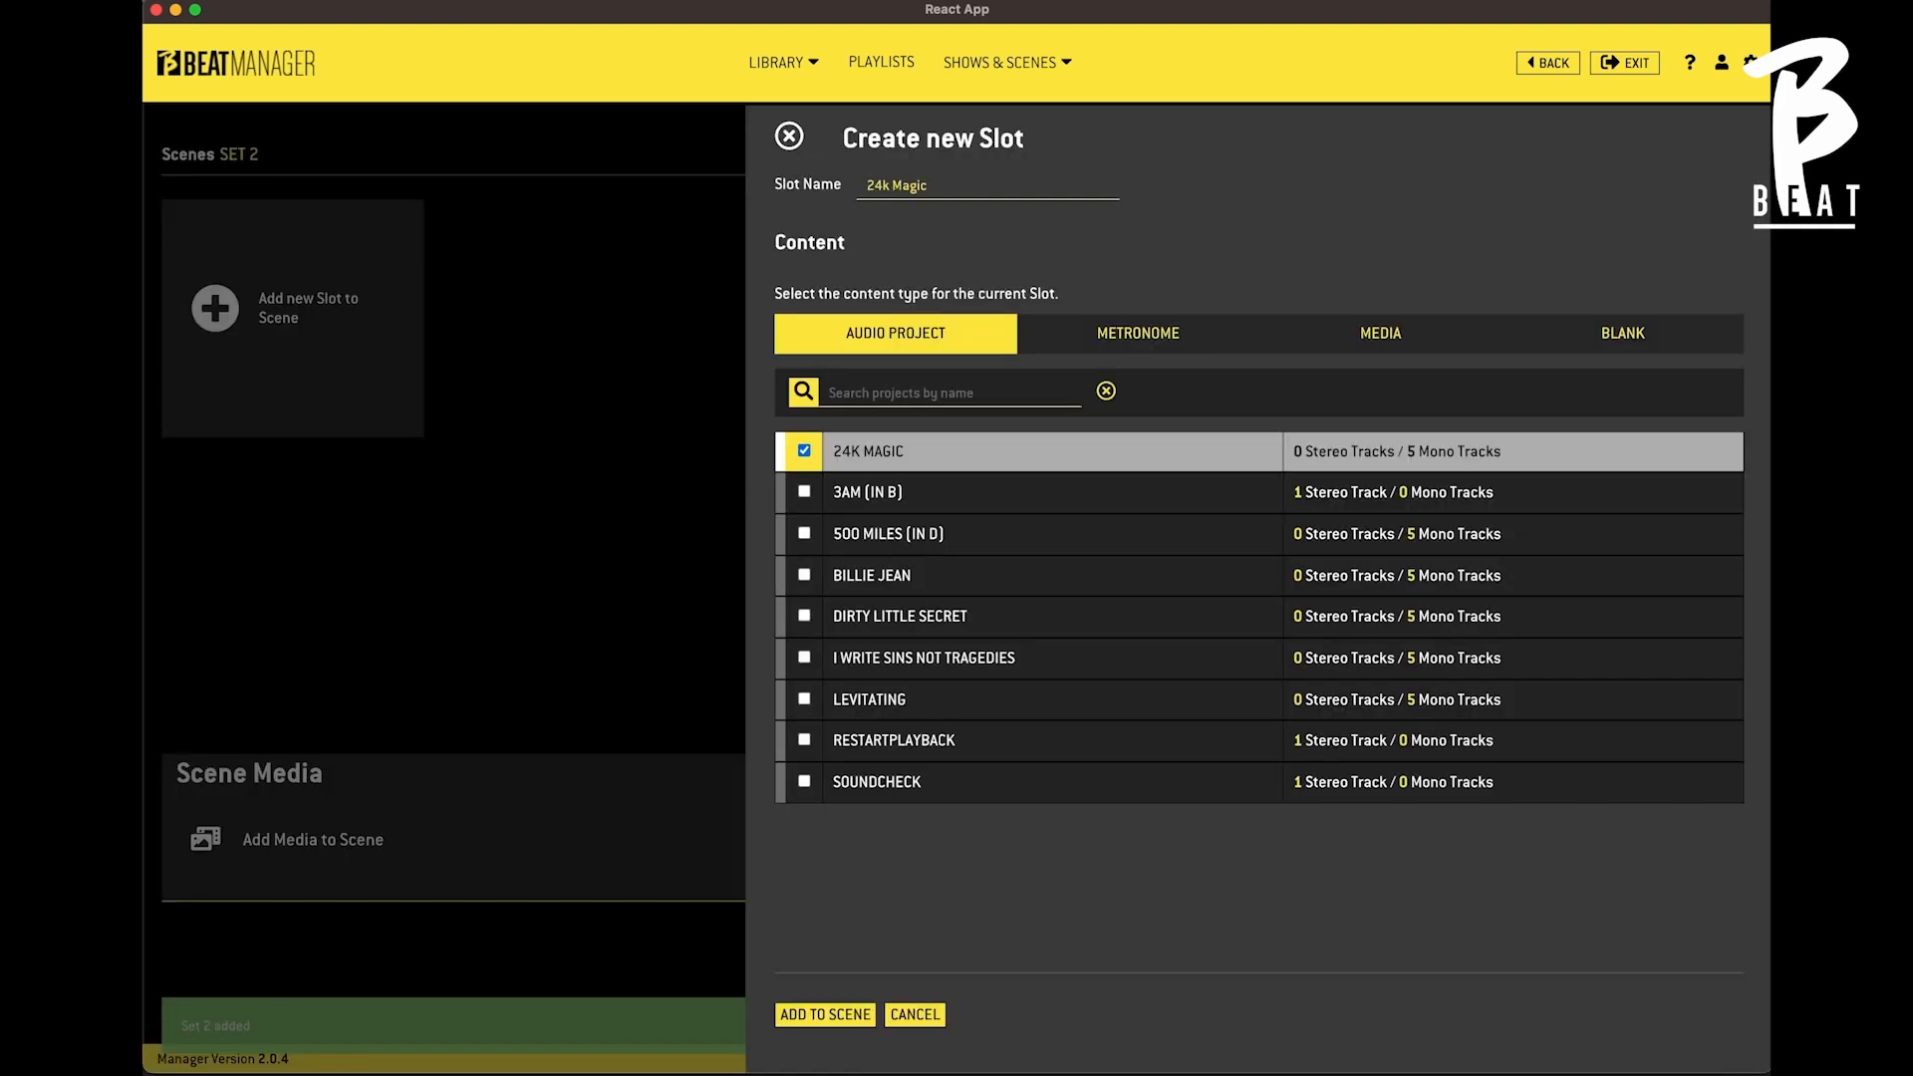
left_click(842, 1017)
left_click(516, 307)
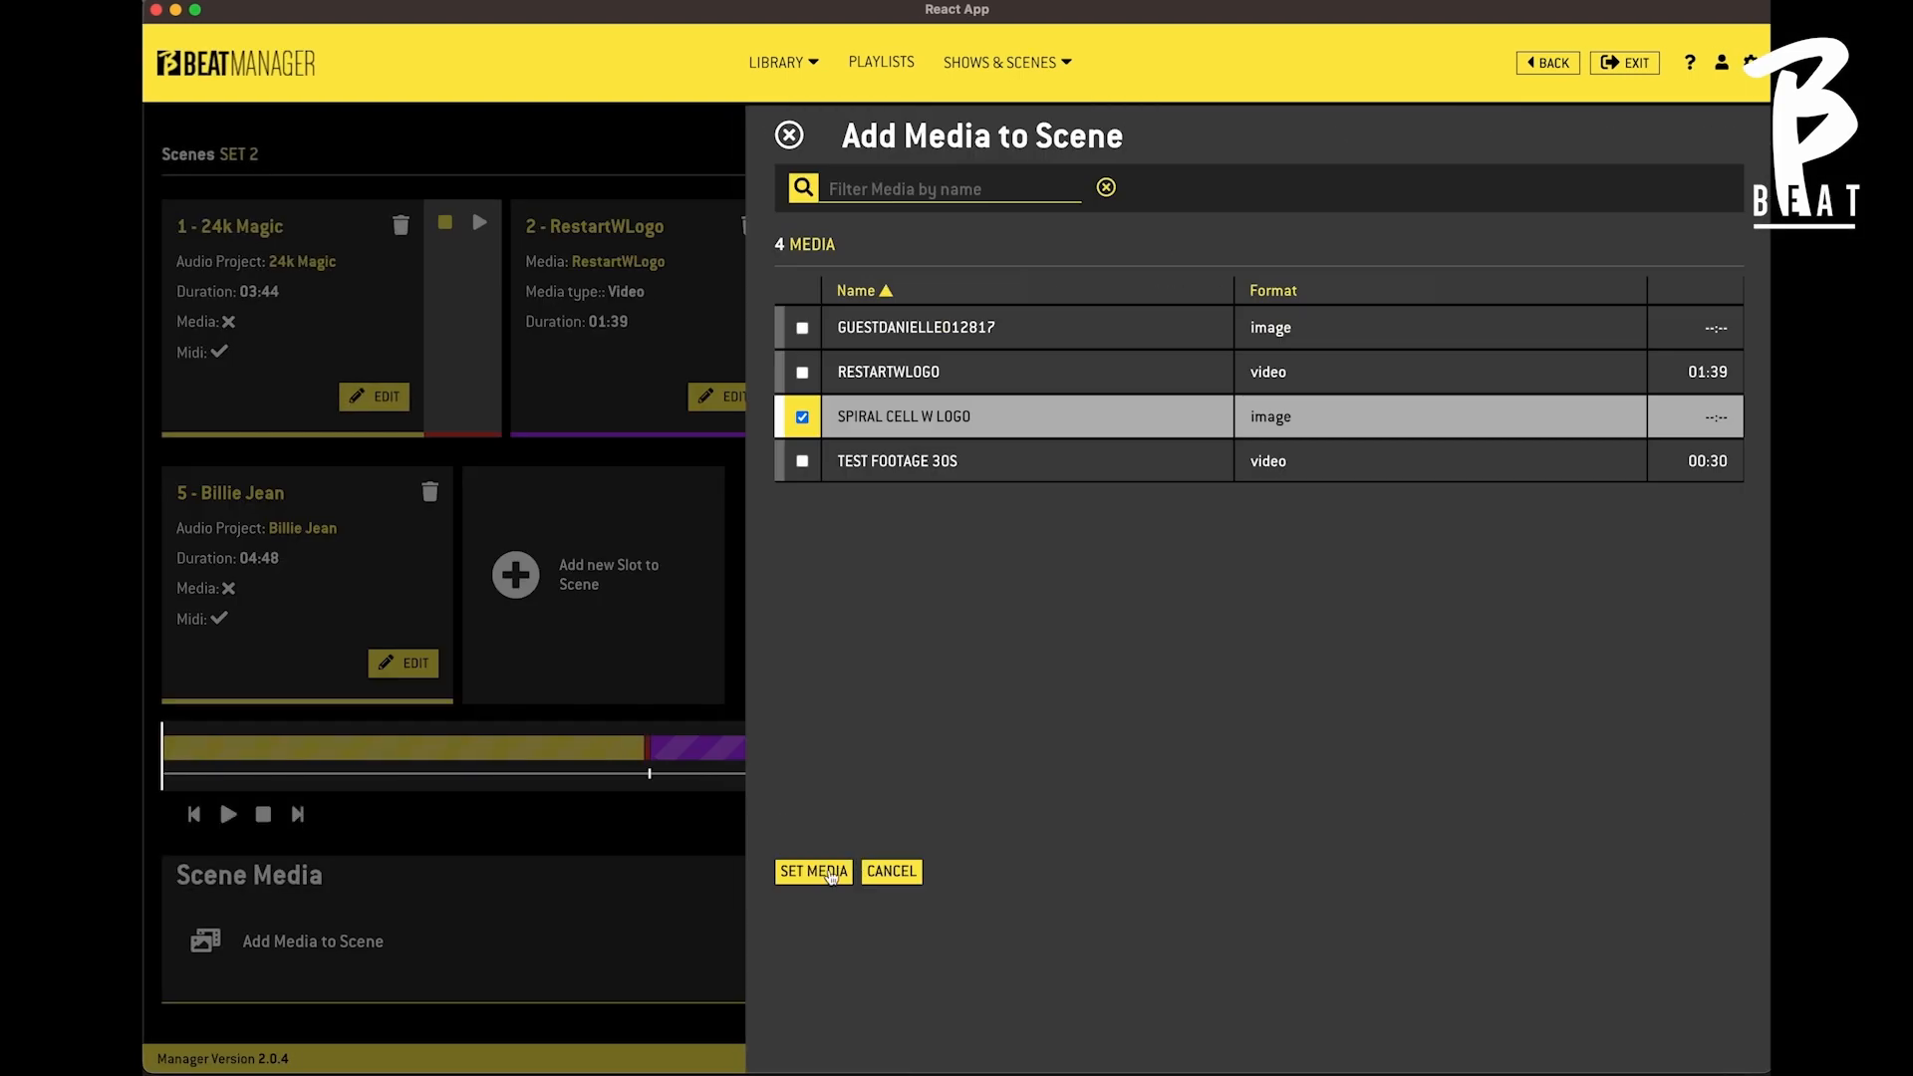
left_click(828, 872)
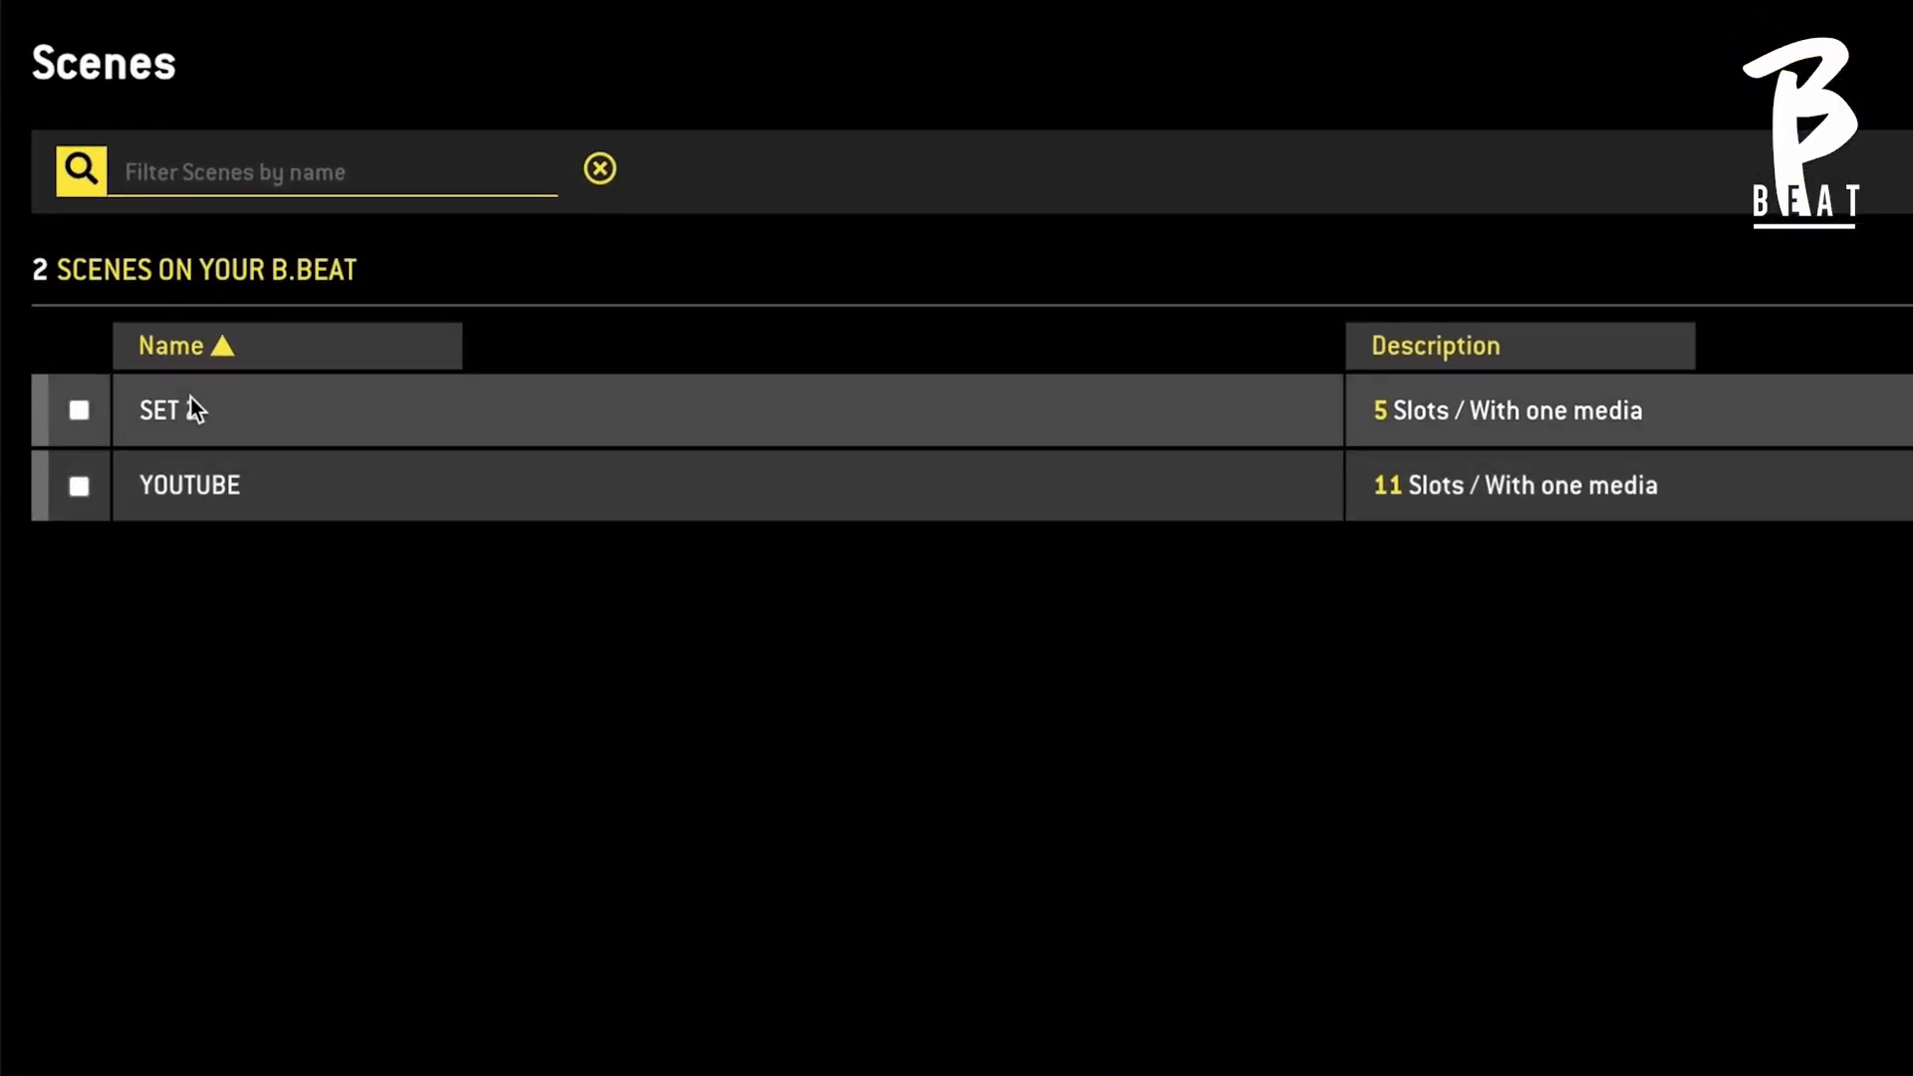
Step: Create a new show titled with the presenter's first name followed by Youtube Amazing Show
left_click(968, 124)
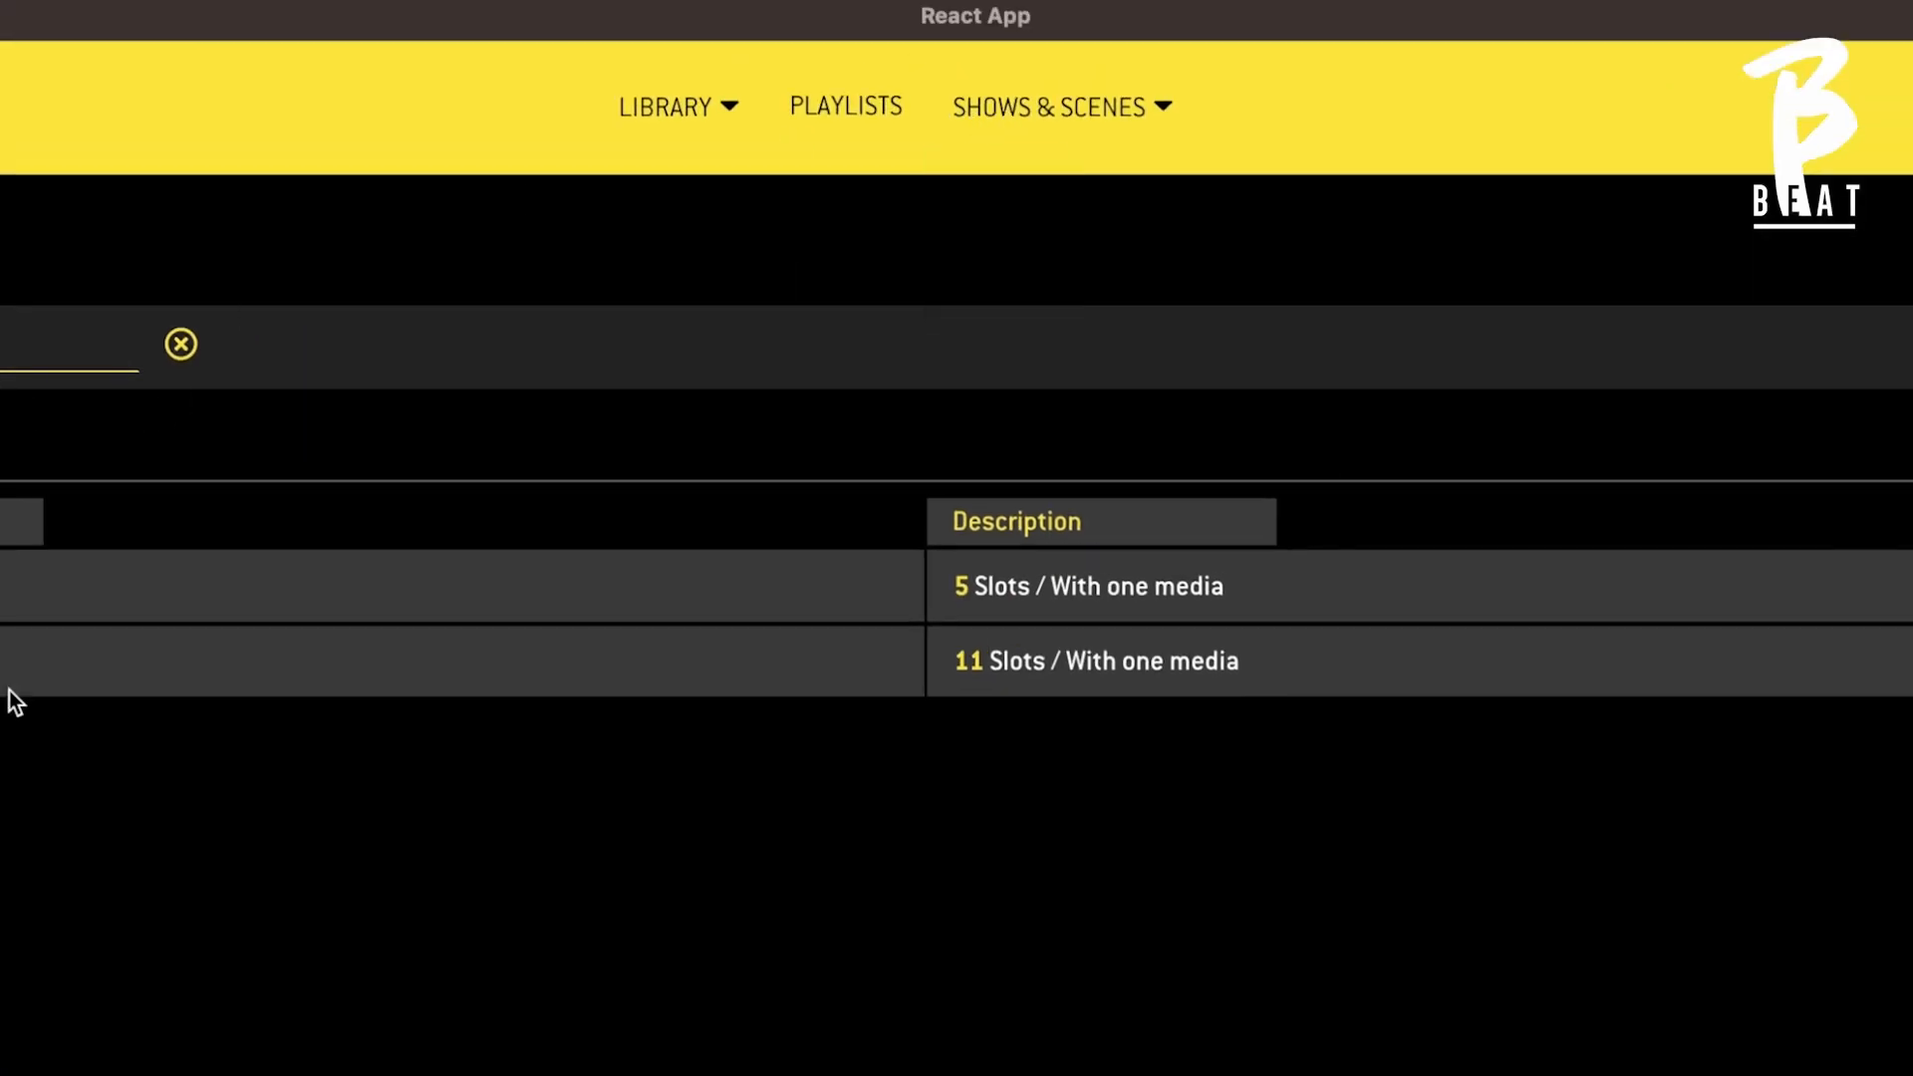
mouse_move(984, 141)
left_click(1000, 195)
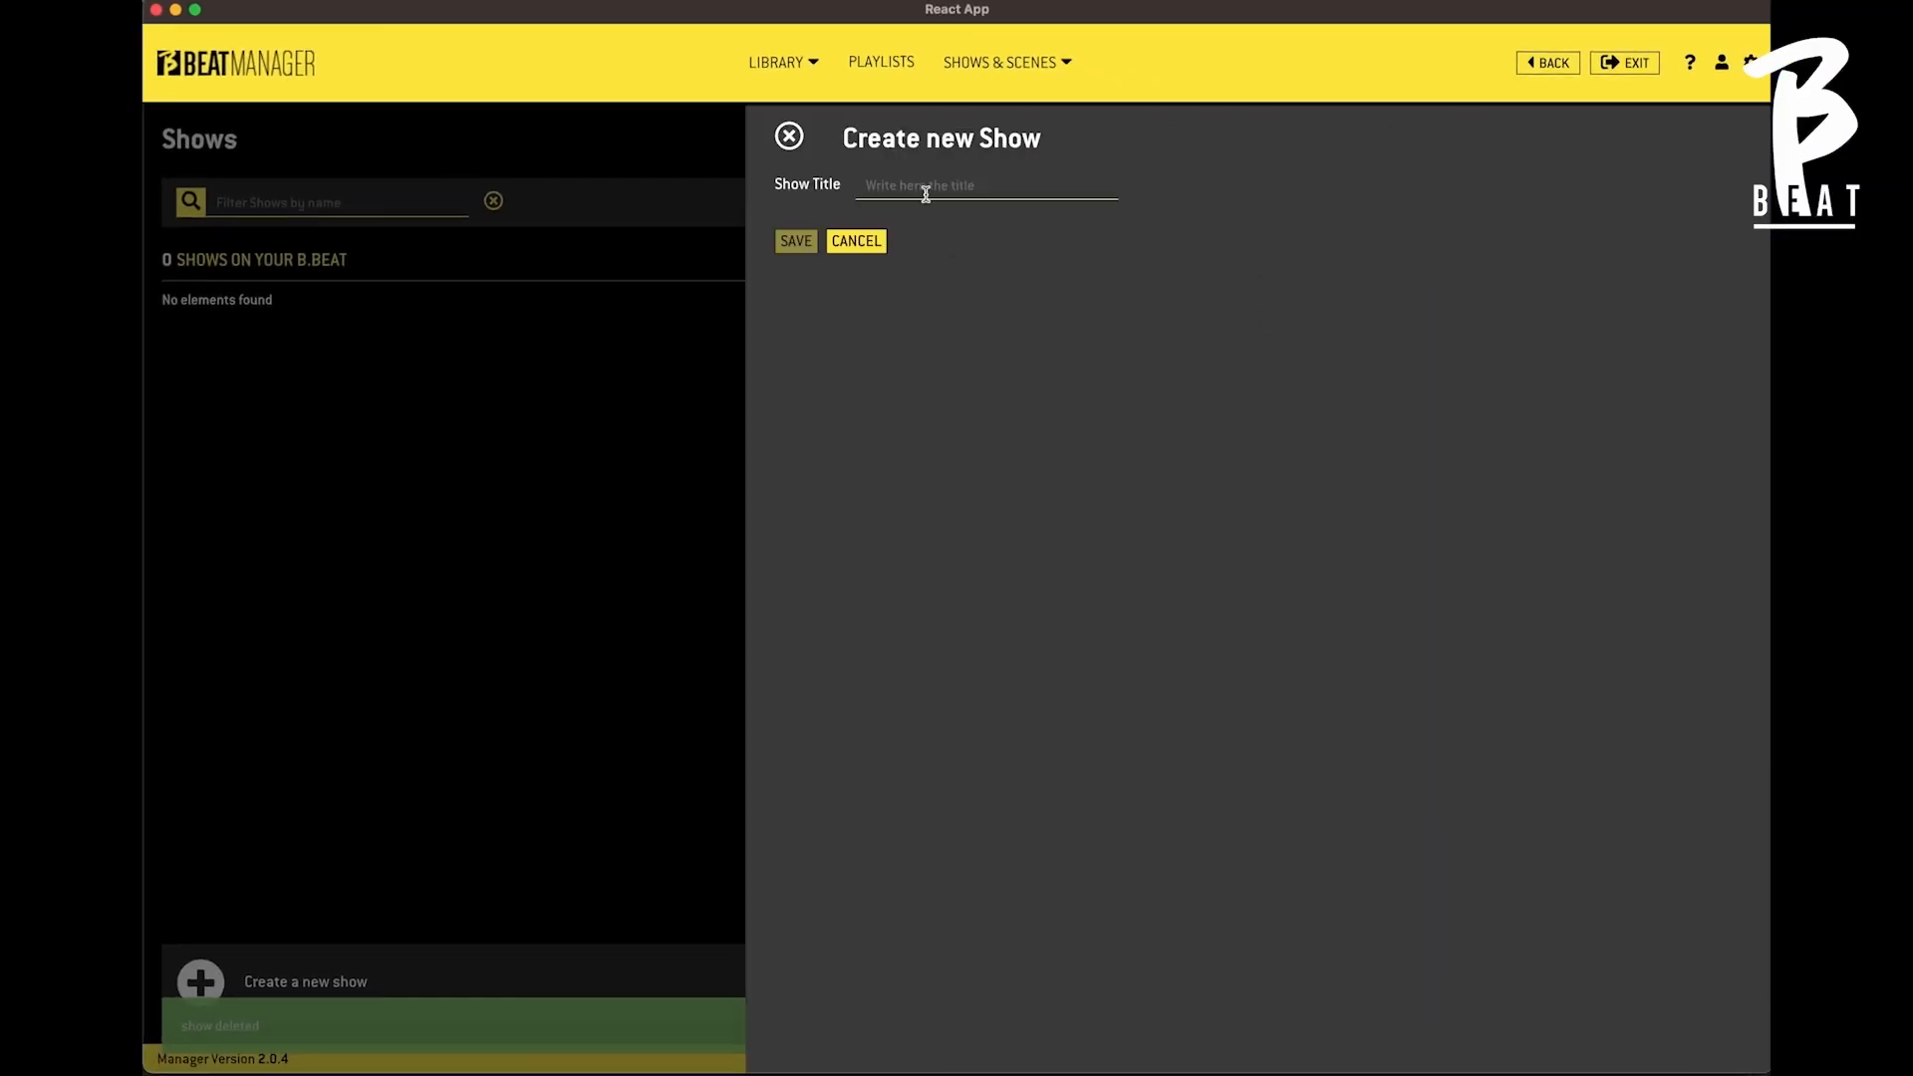
left_click(926, 194)
type("Scot")
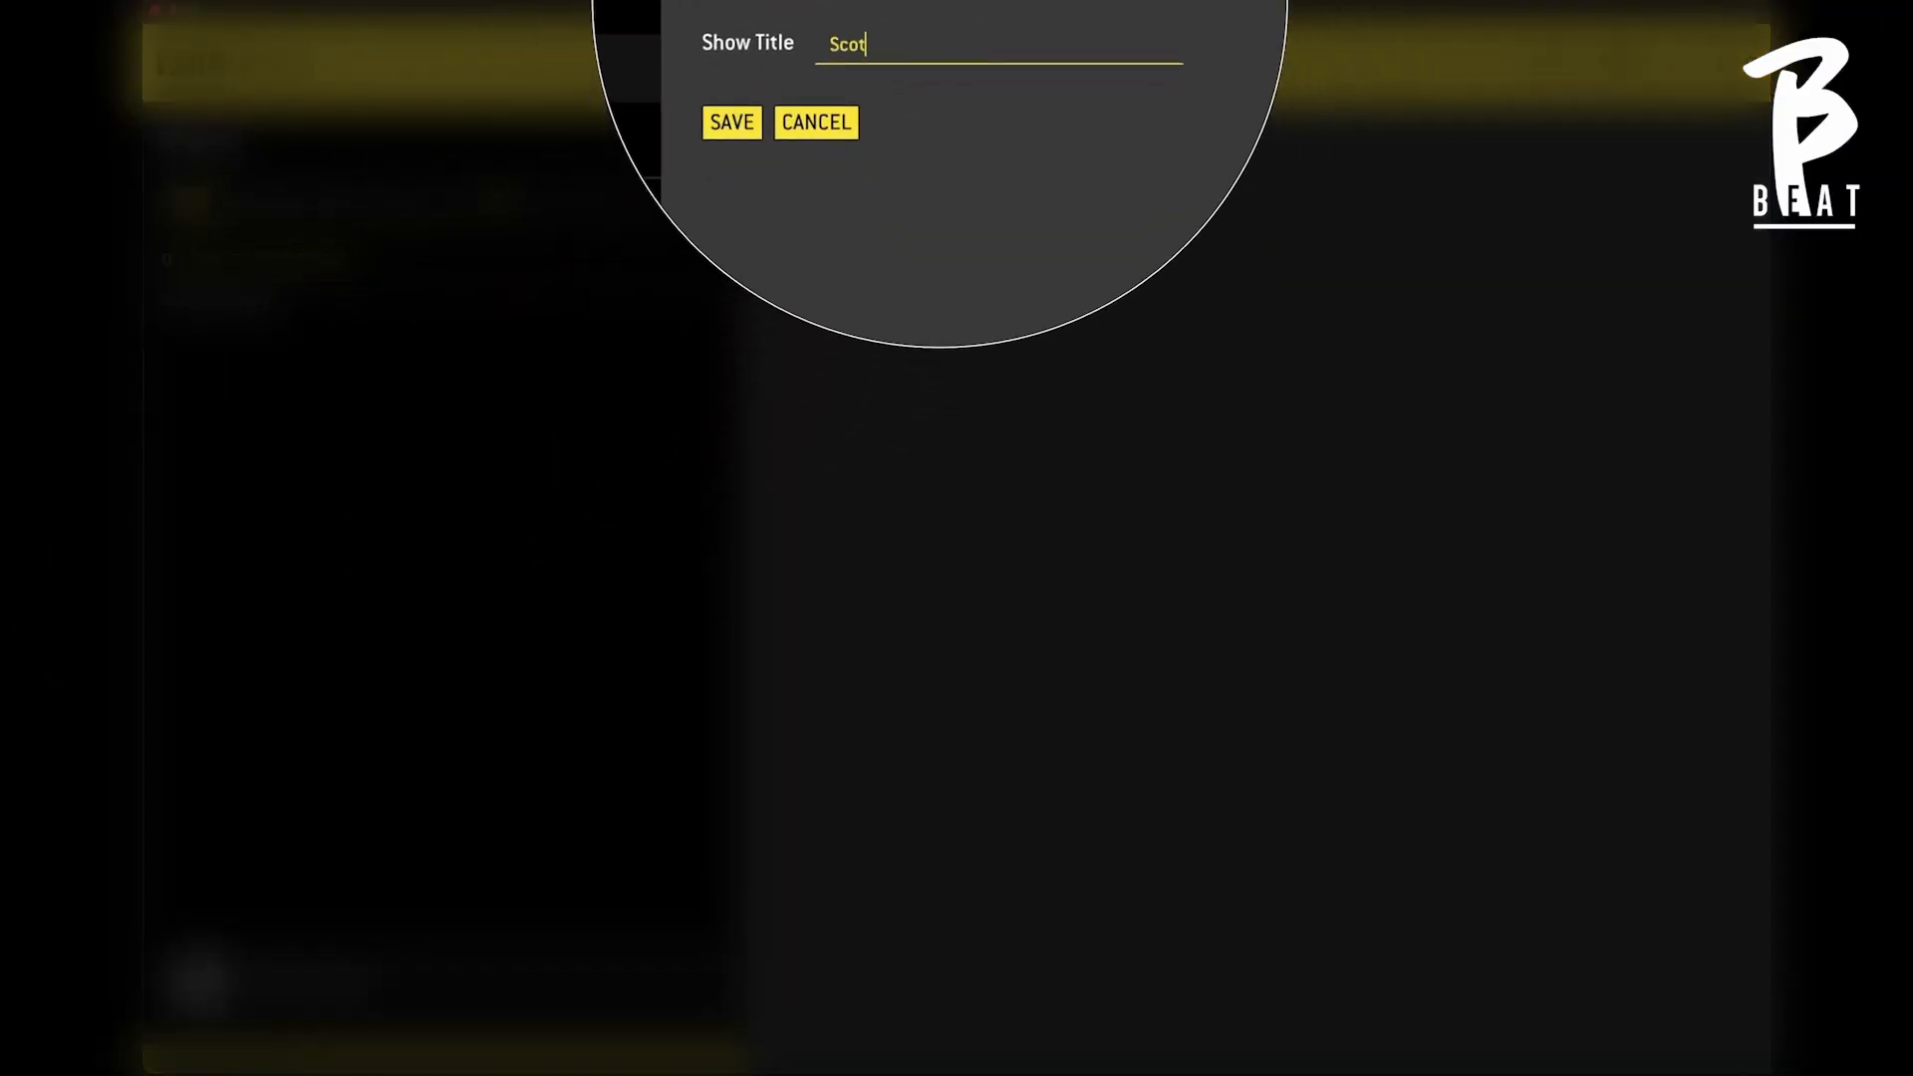
type("t Youtube Amazin gS")
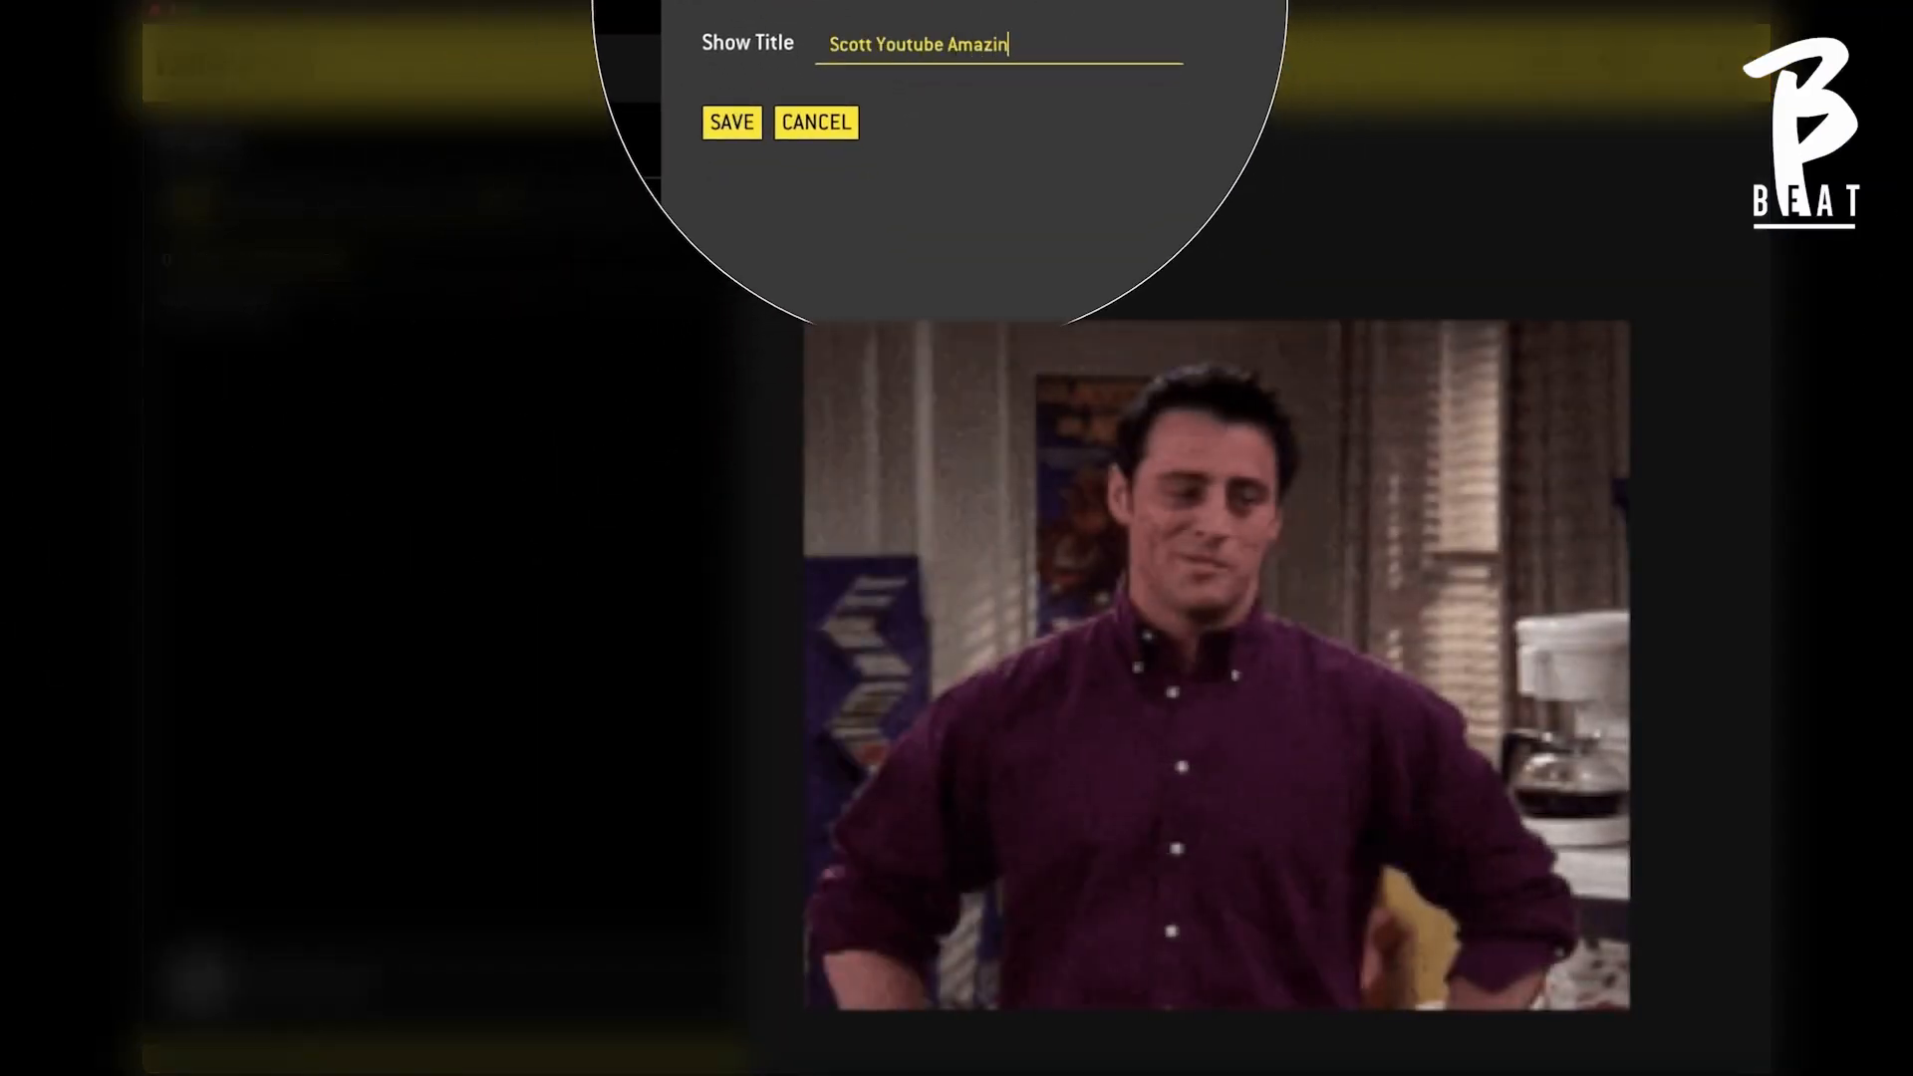
key("BackSpace")
key("BackSpace")
key("BackSpace")
type("g Show")
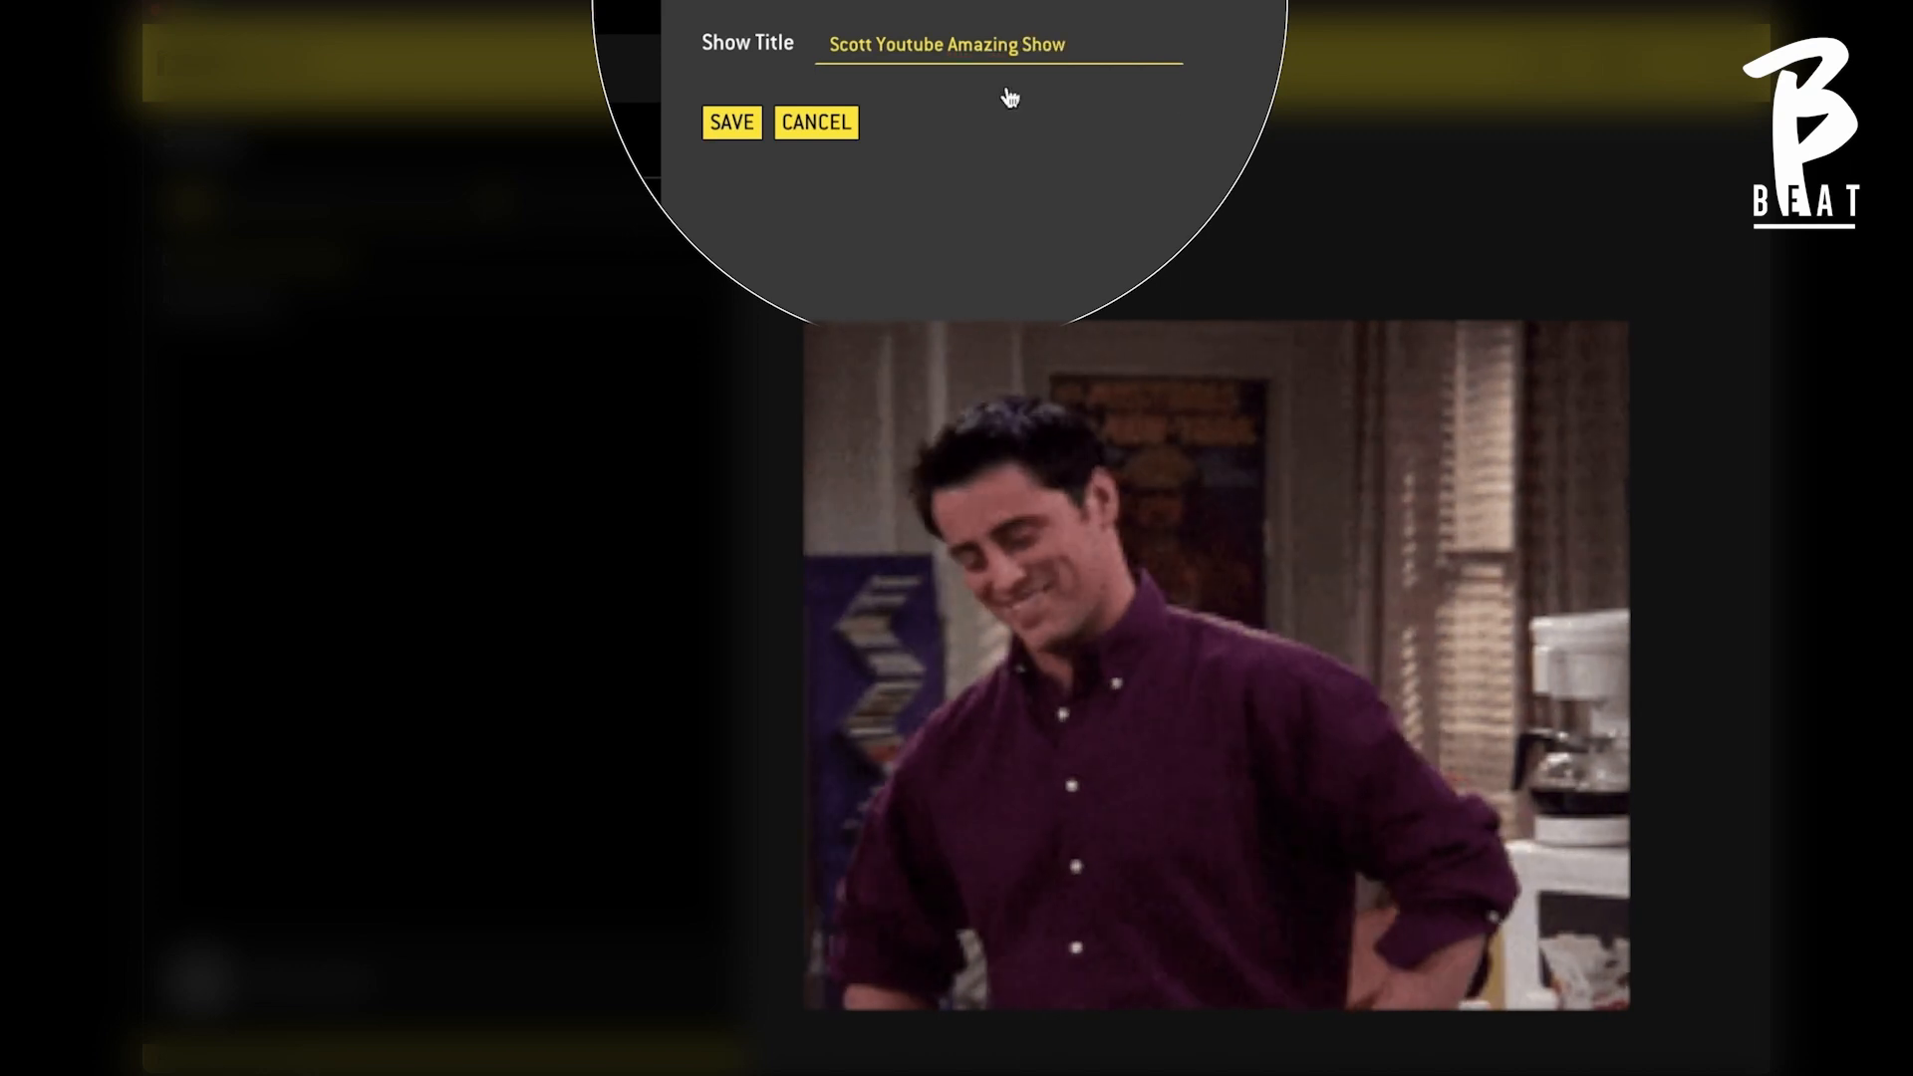
left_click(712, 121)
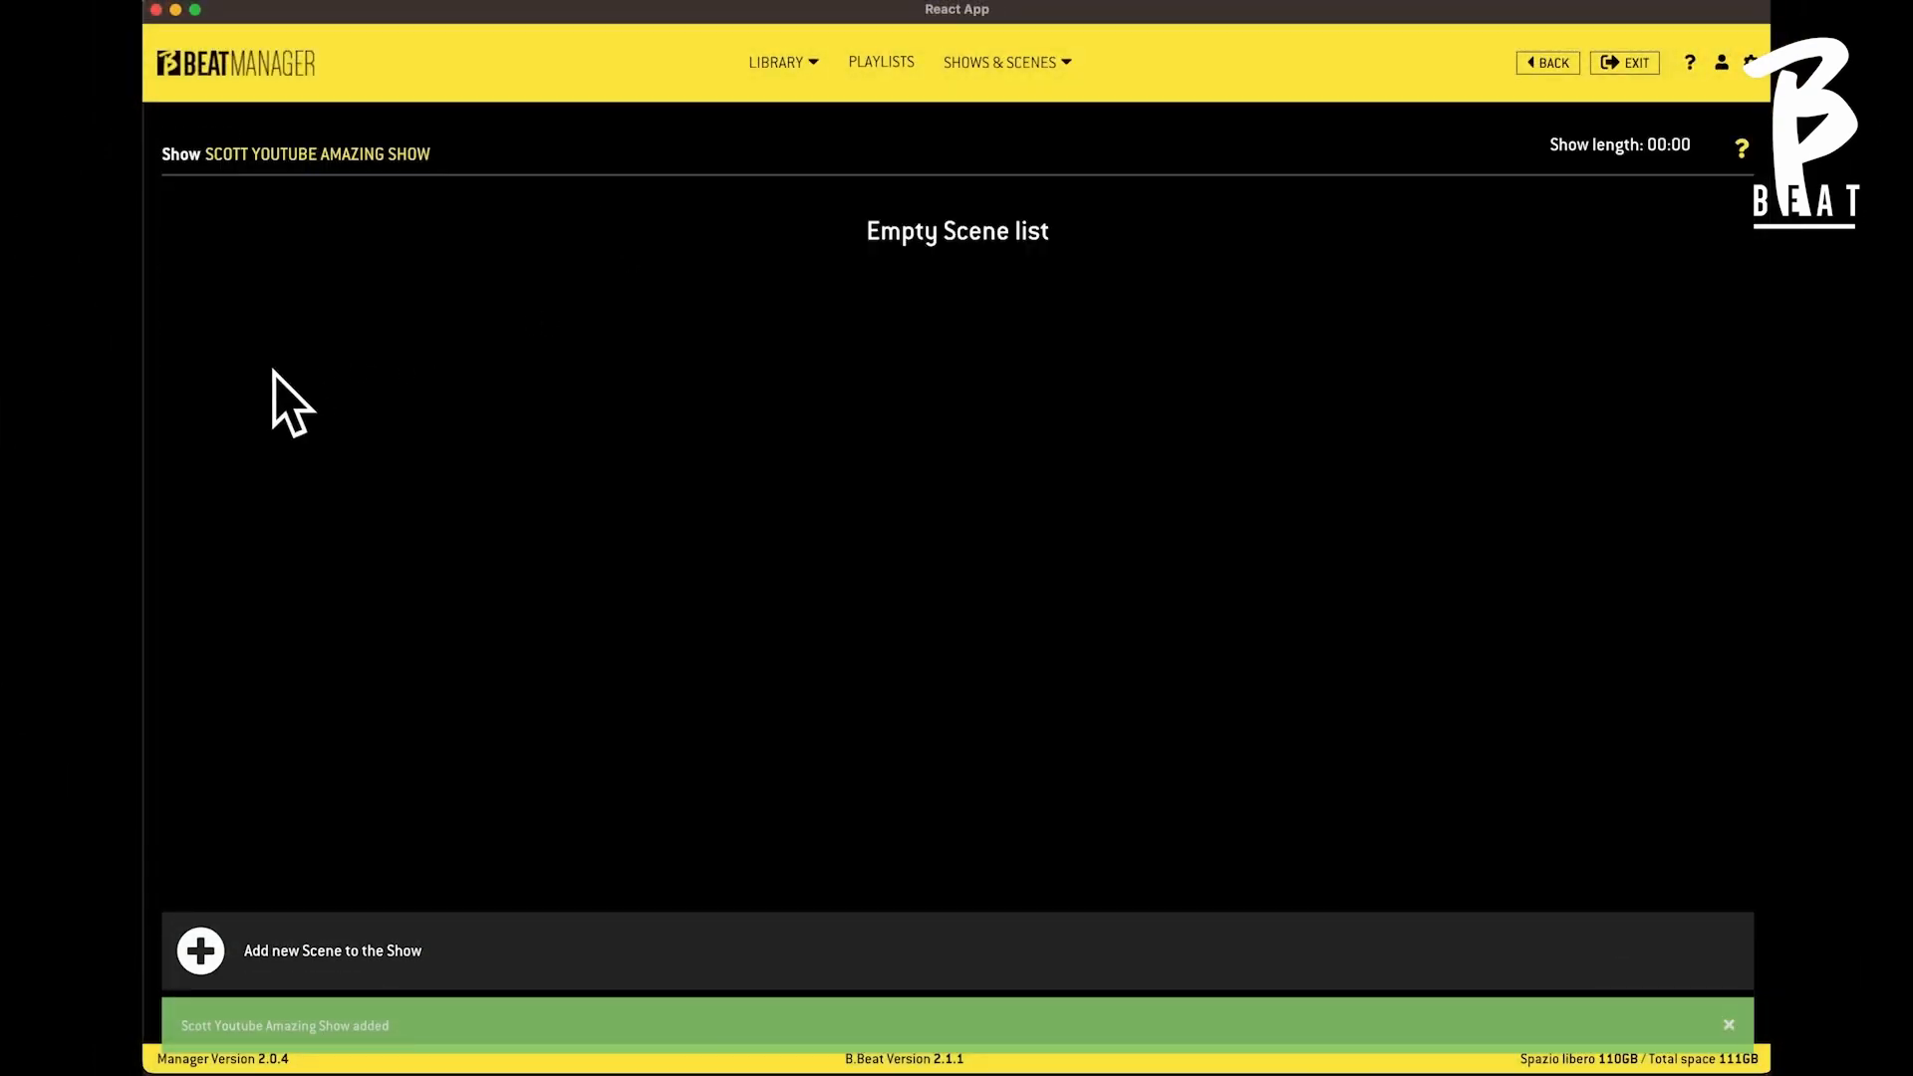
Step: Add the existing Youtube and Set 2 scenes to the new show
left_click(202, 953)
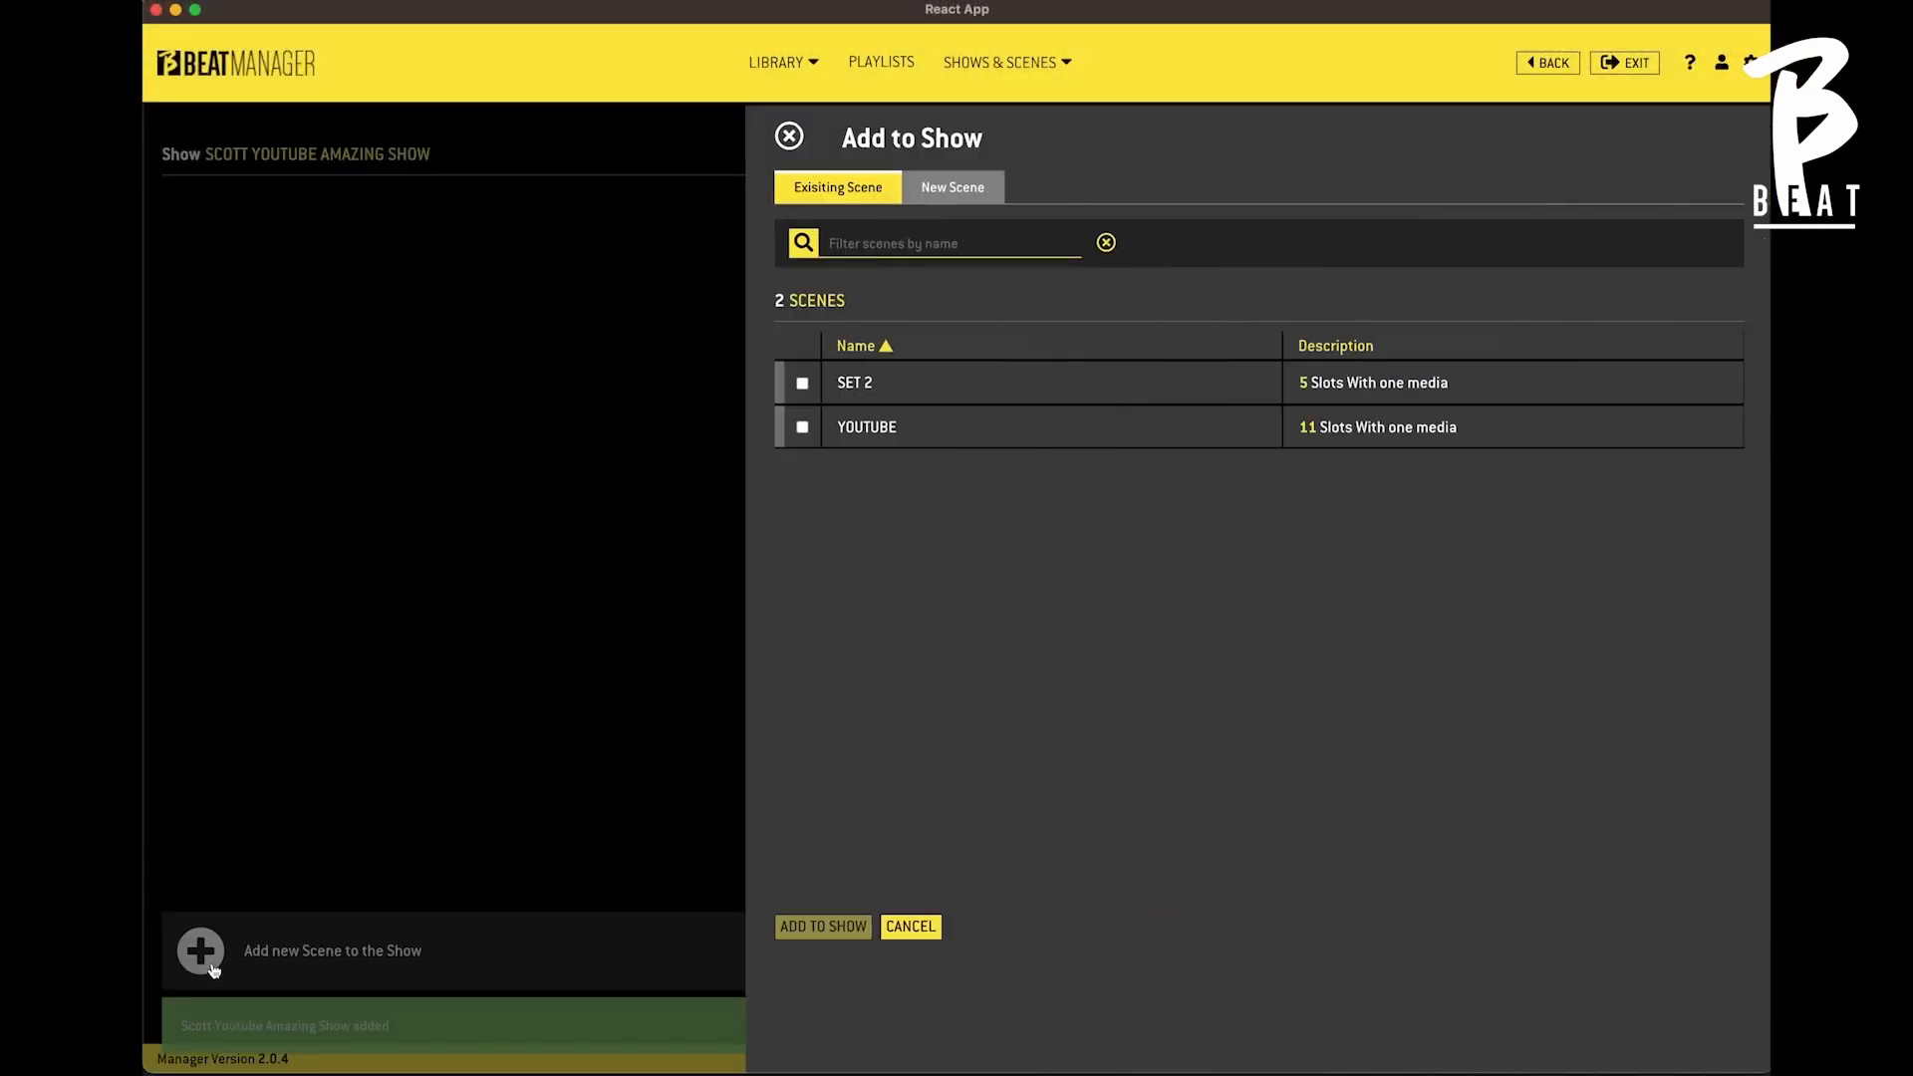
left_click(802, 427)
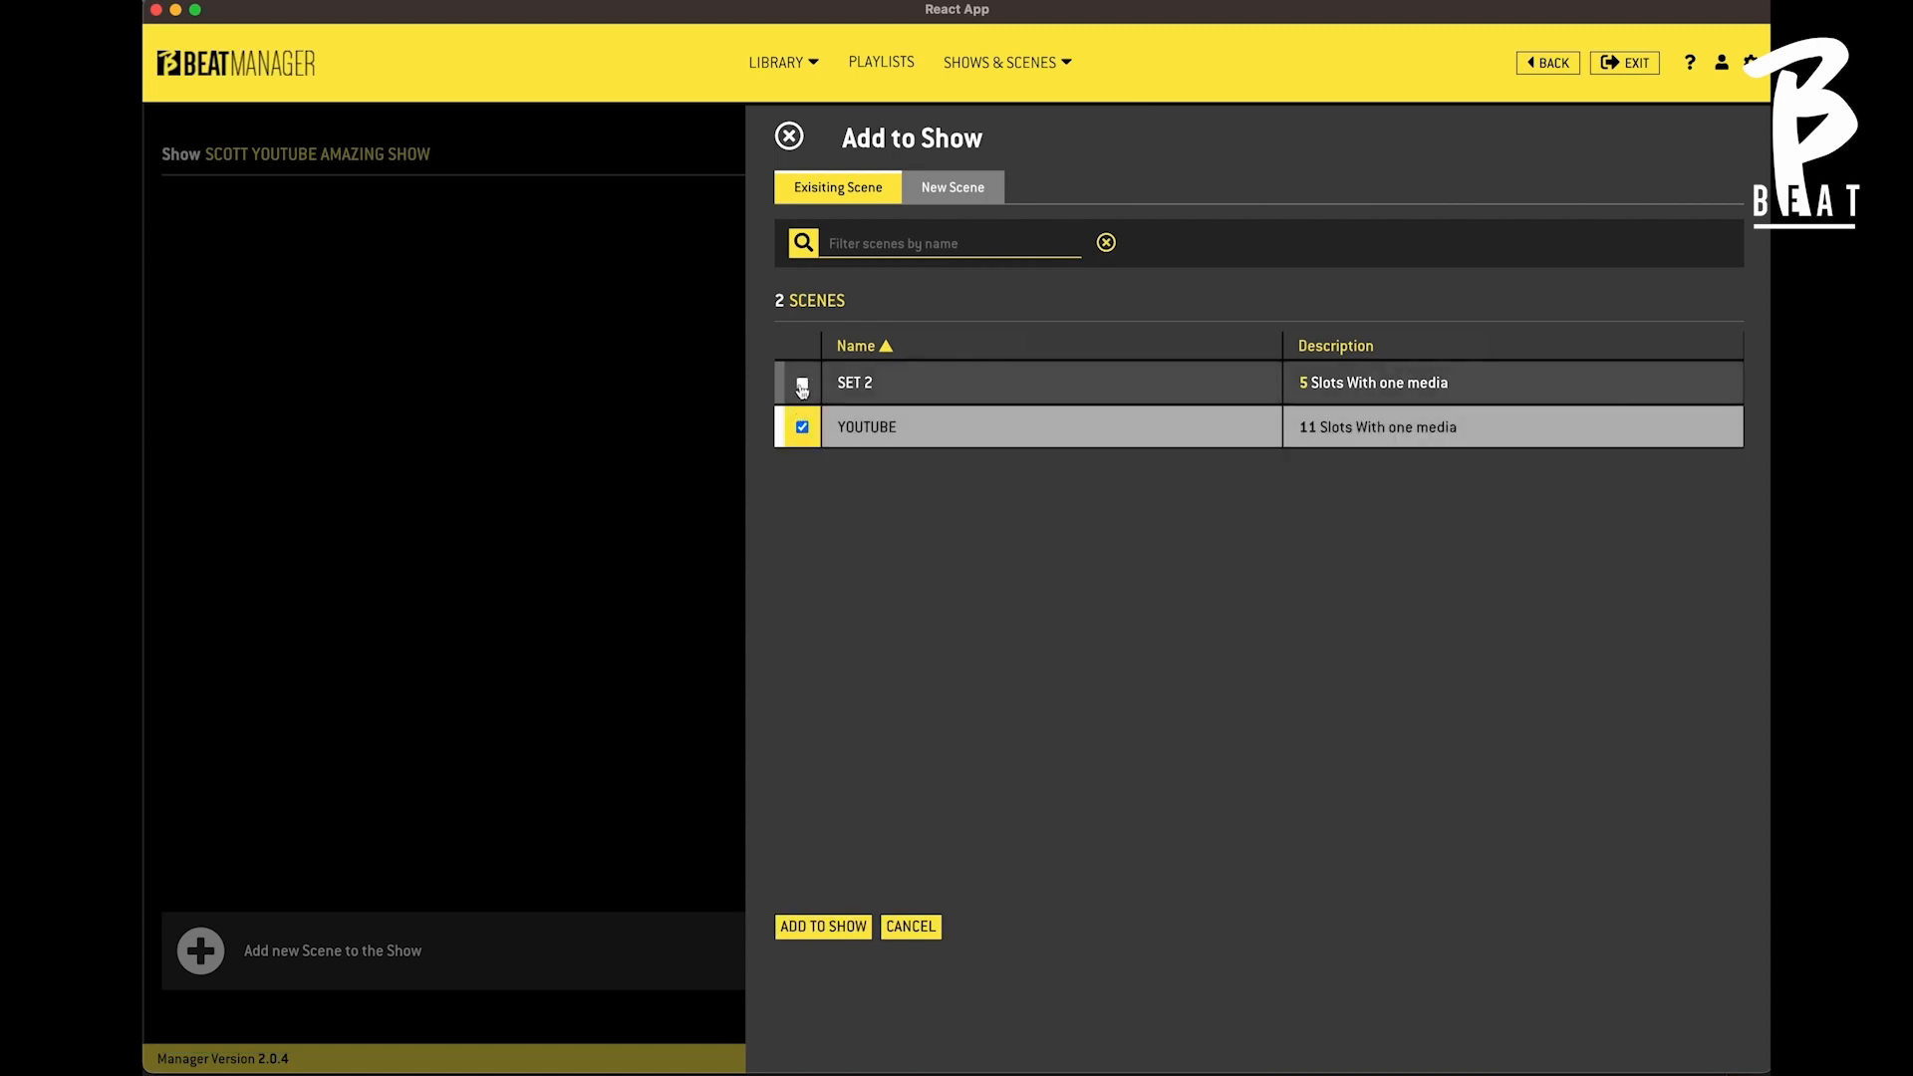
left_click(803, 386)
left_click(823, 927)
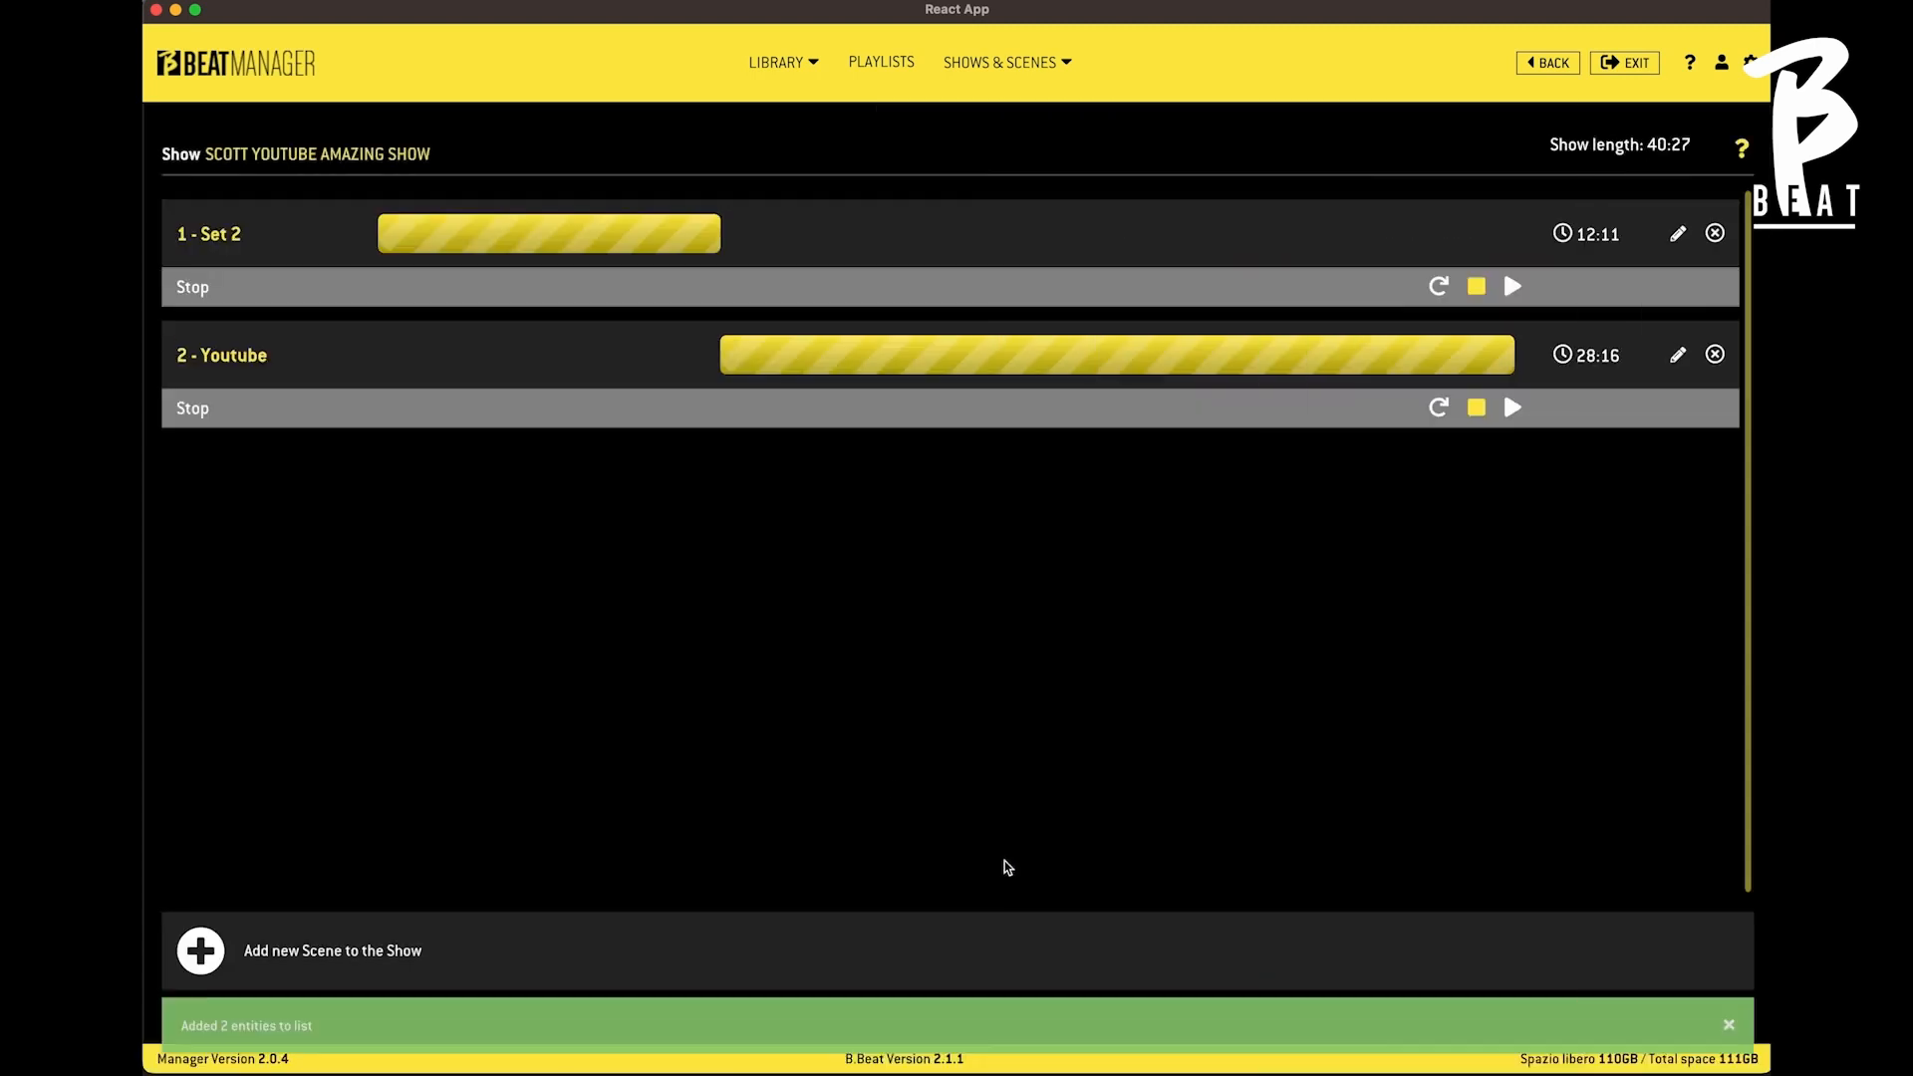
Step: Reorder the show's scenes so that Youtube comes first and Set 2 second
left_click_drag(424, 367, 426, 230)
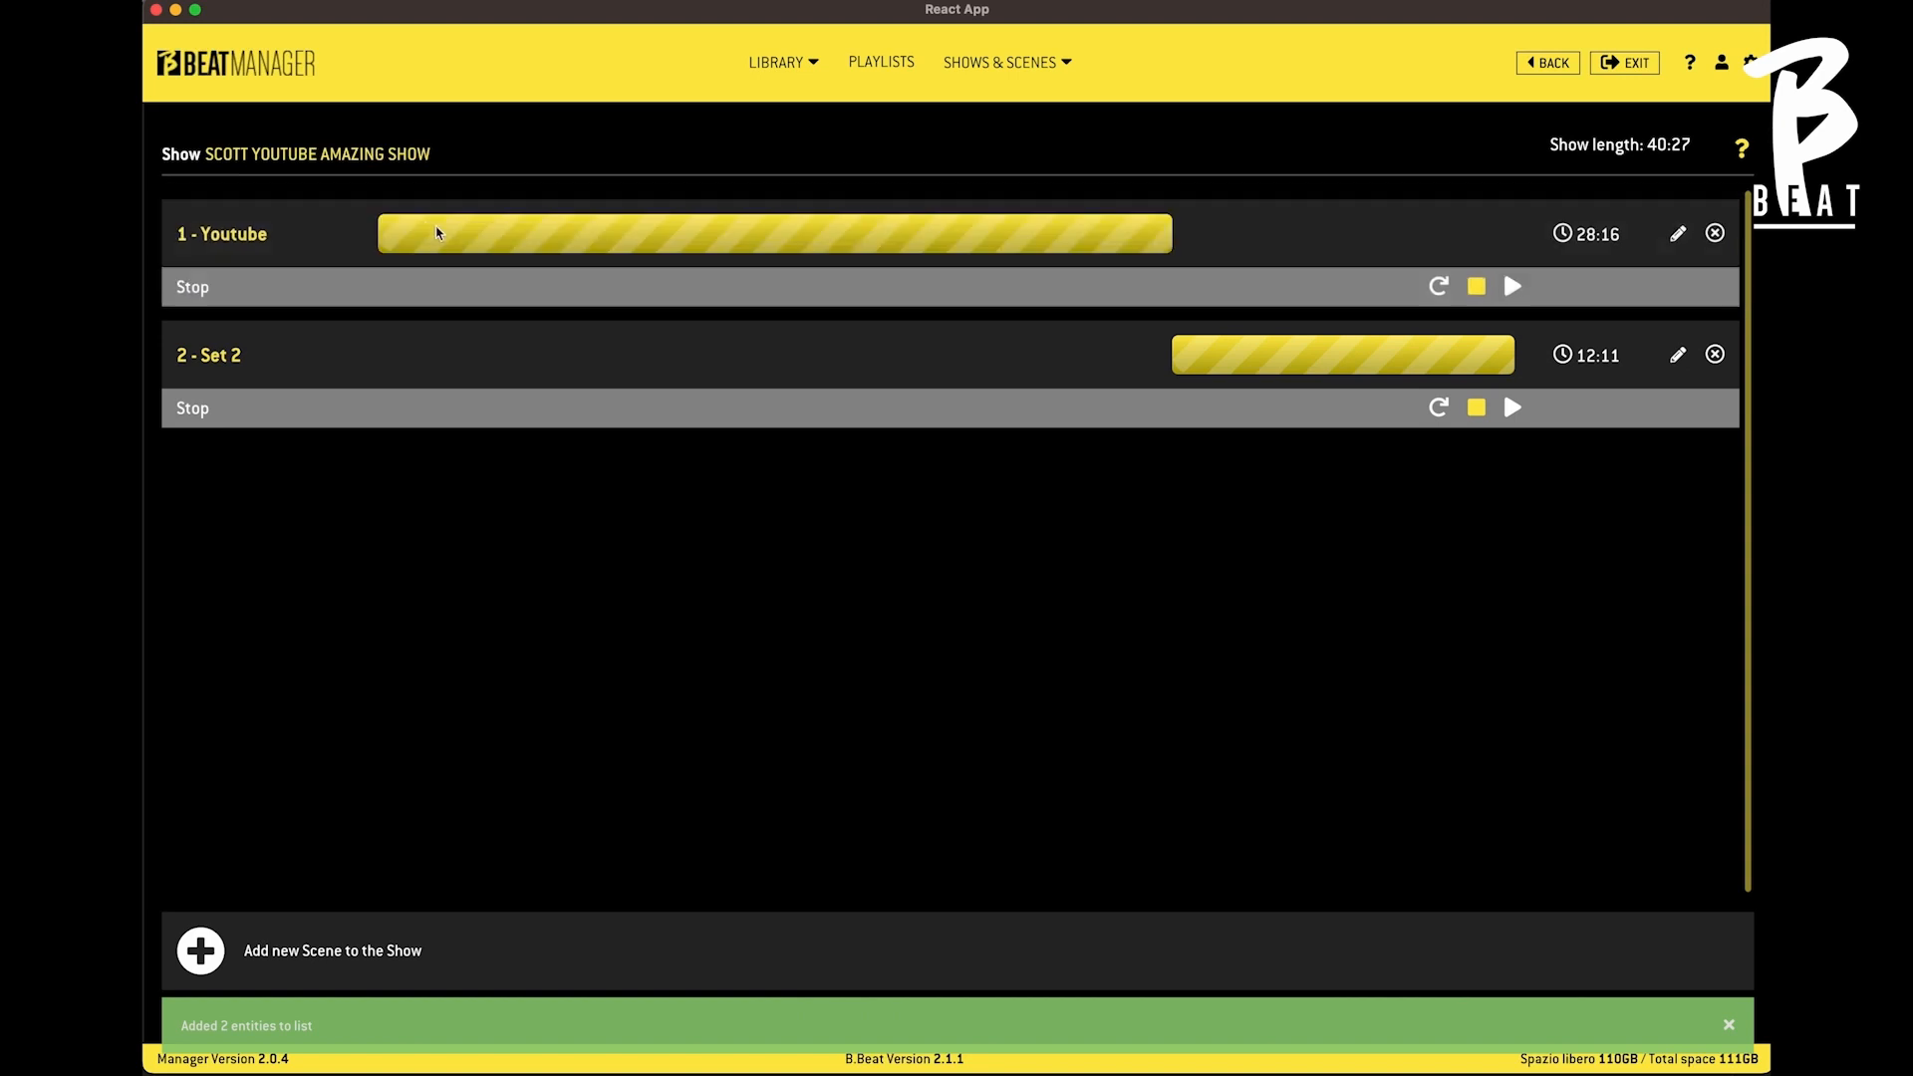
left_click_drag(365, 355, 368, 260)
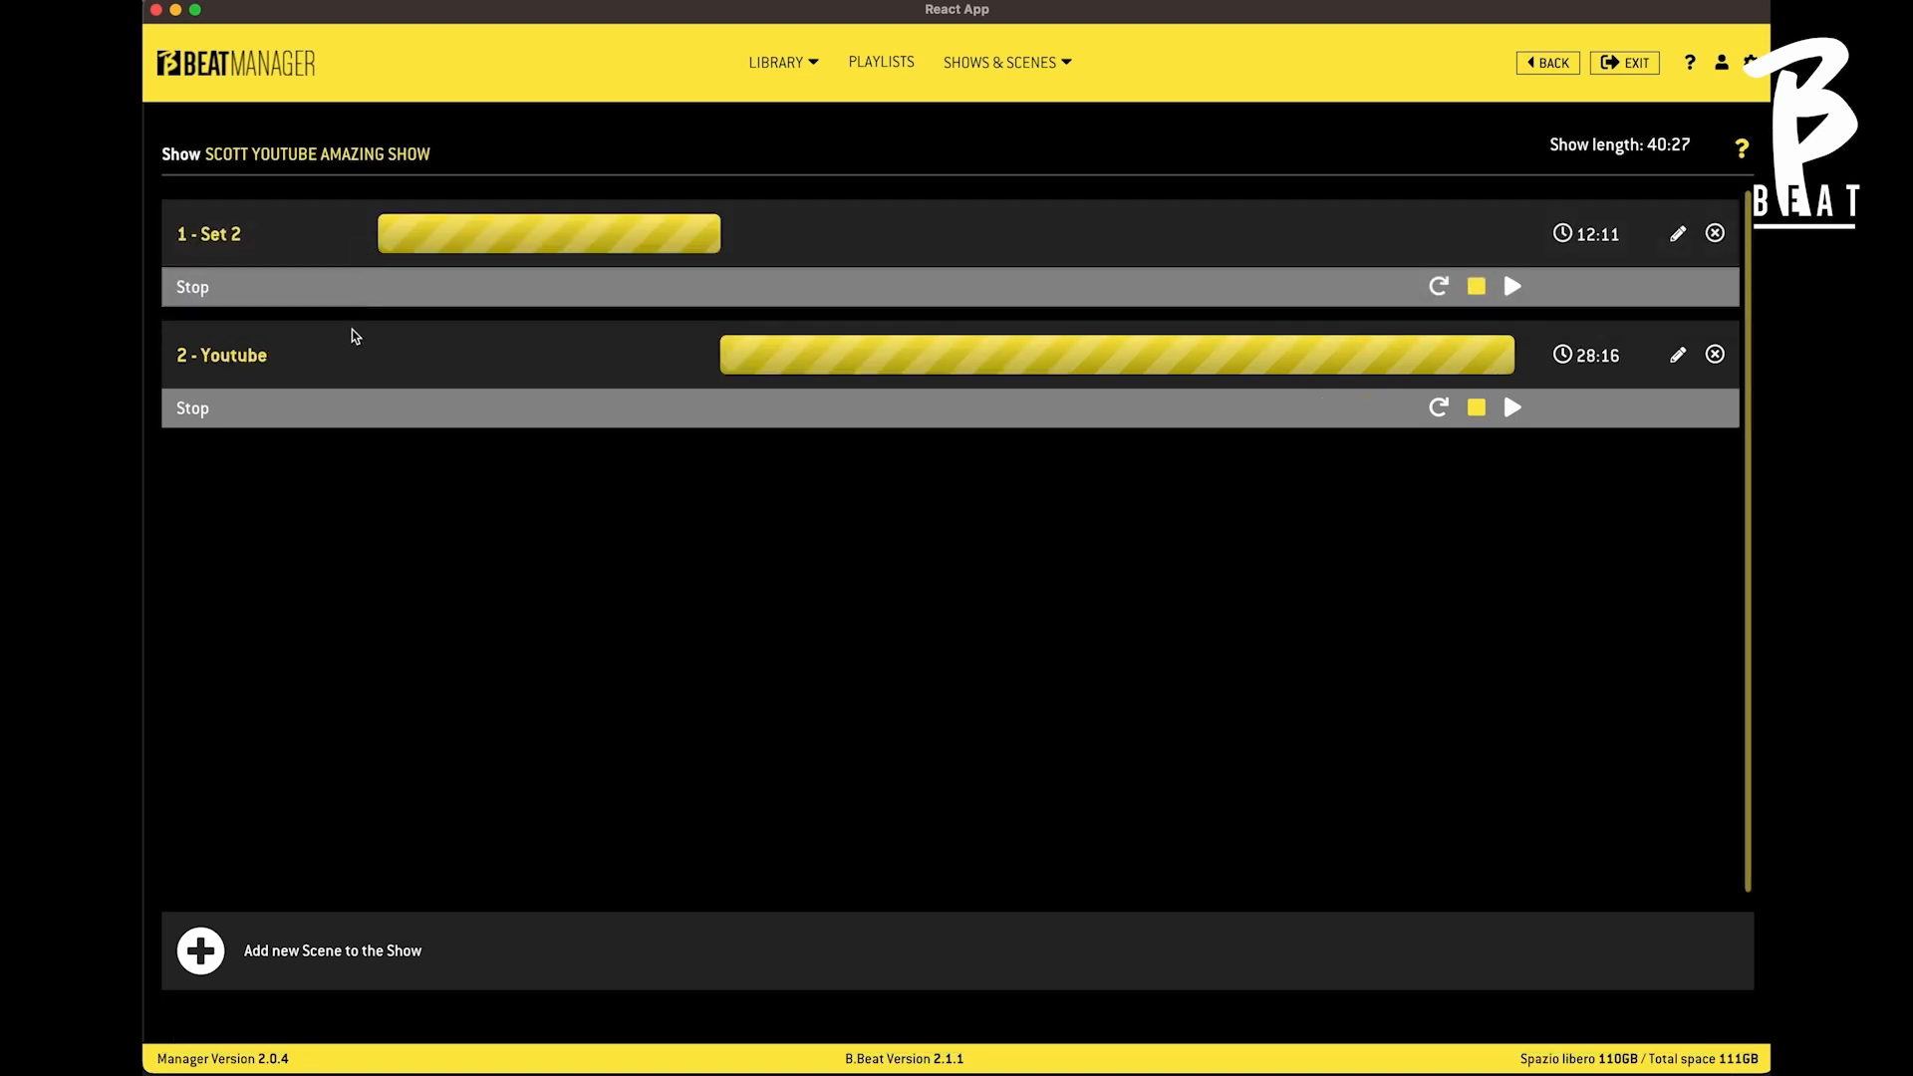
left_click_drag(359, 355, 312, 236)
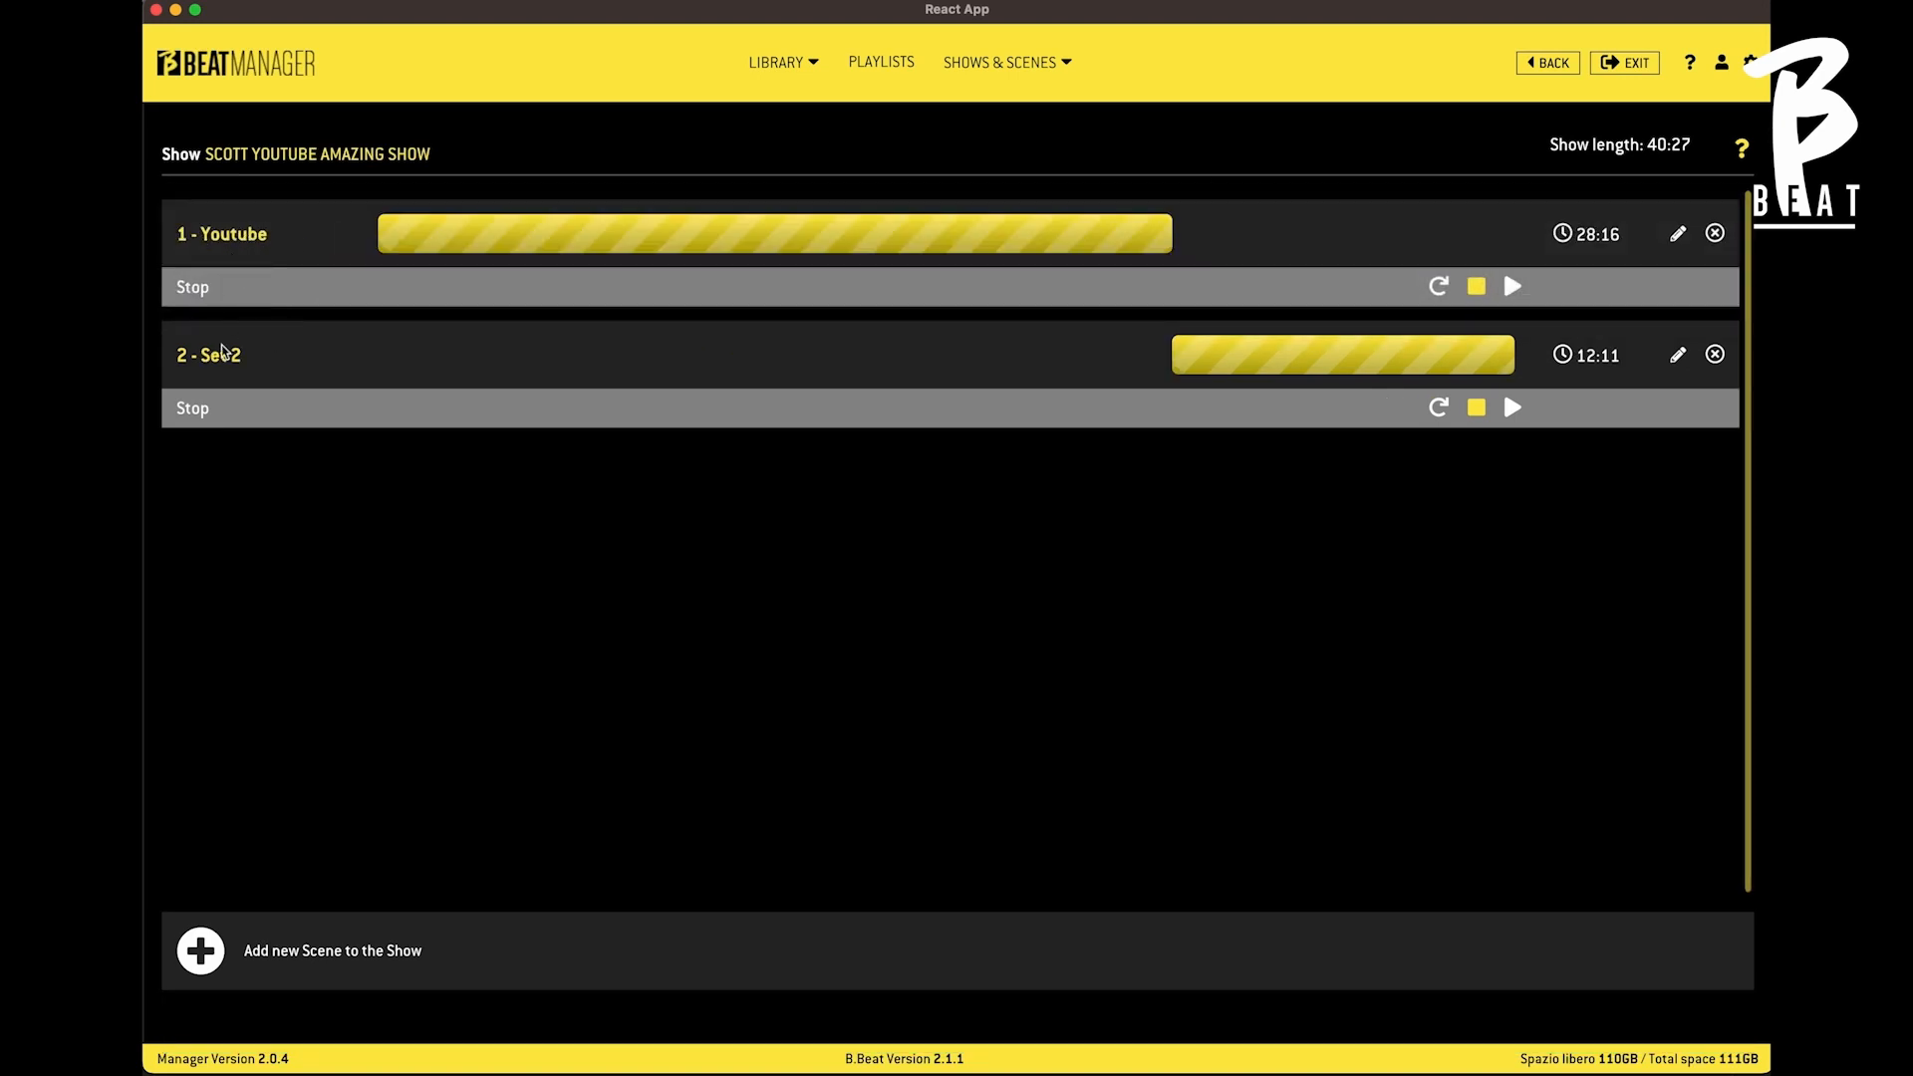